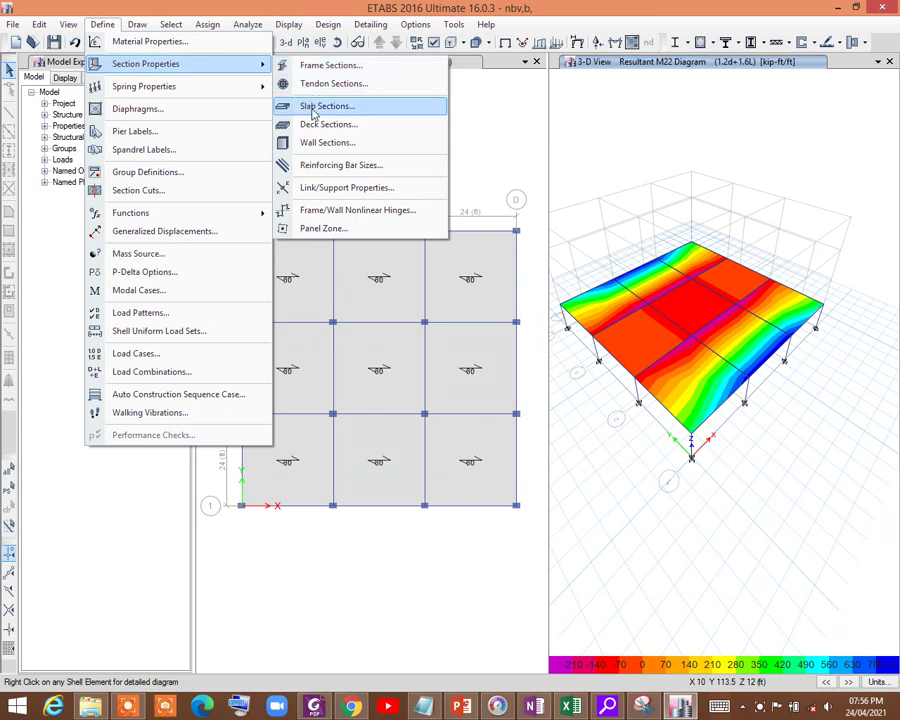
Step: Open the slab section definitions and review the Membrane slab property's data
click(312, 106)
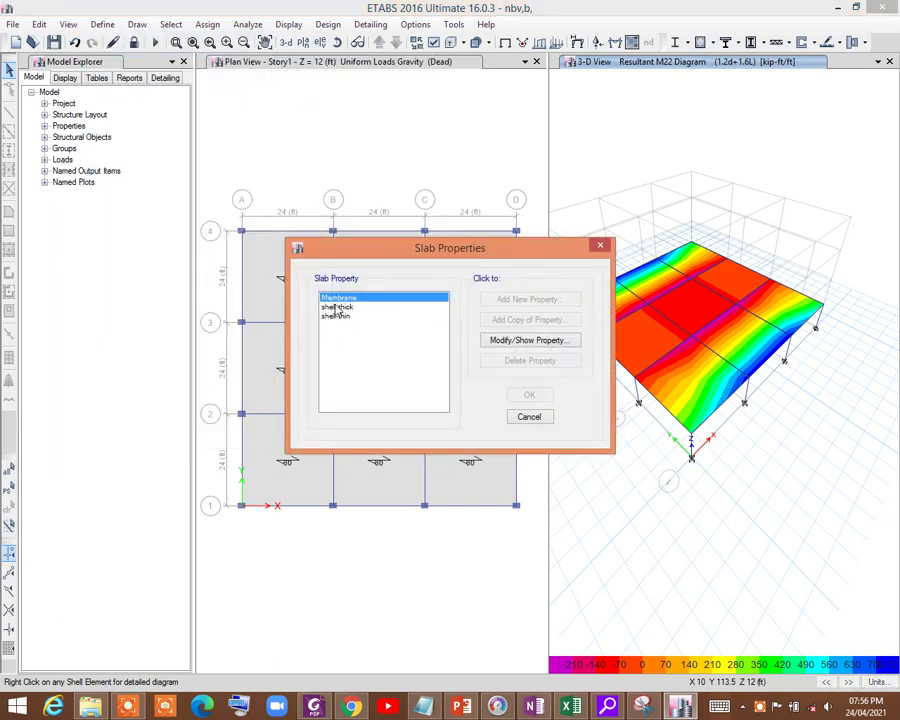
click(337, 307)
click(342, 316)
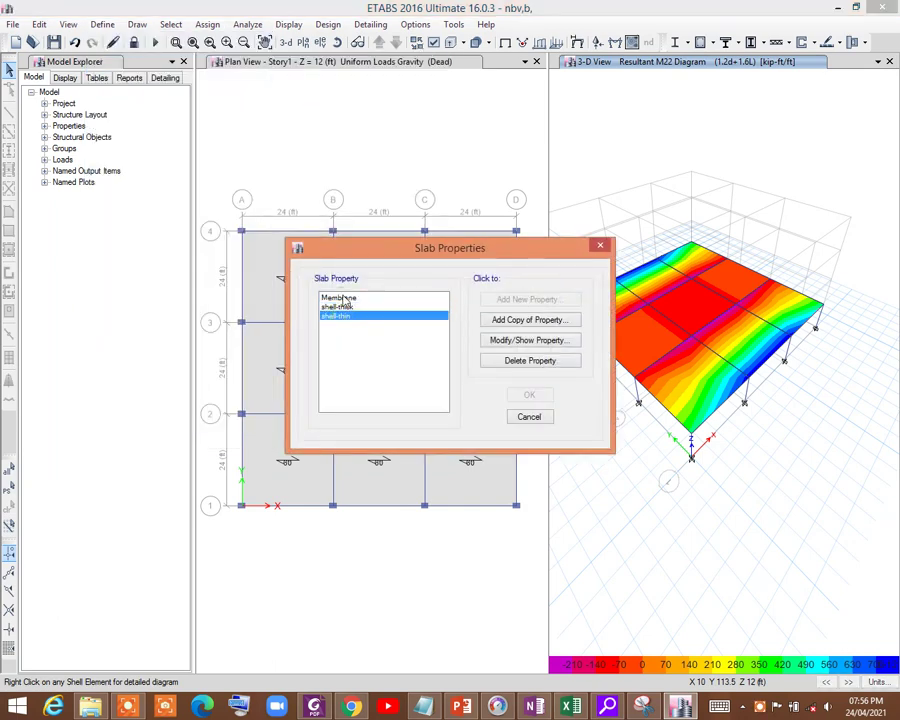
click(340, 298)
click(498, 341)
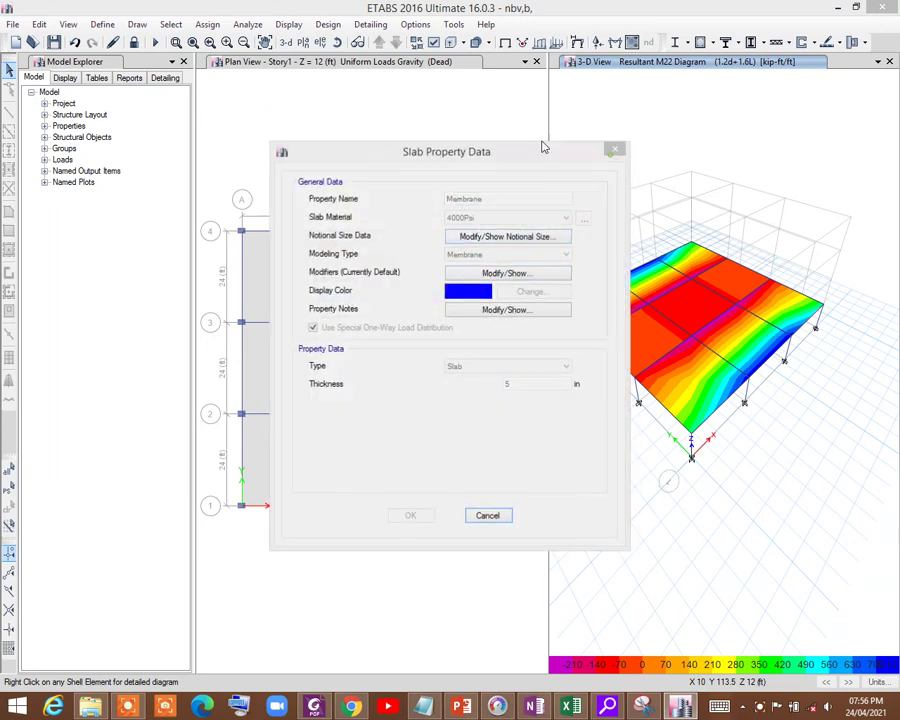
key(Escape)
click(600, 245)
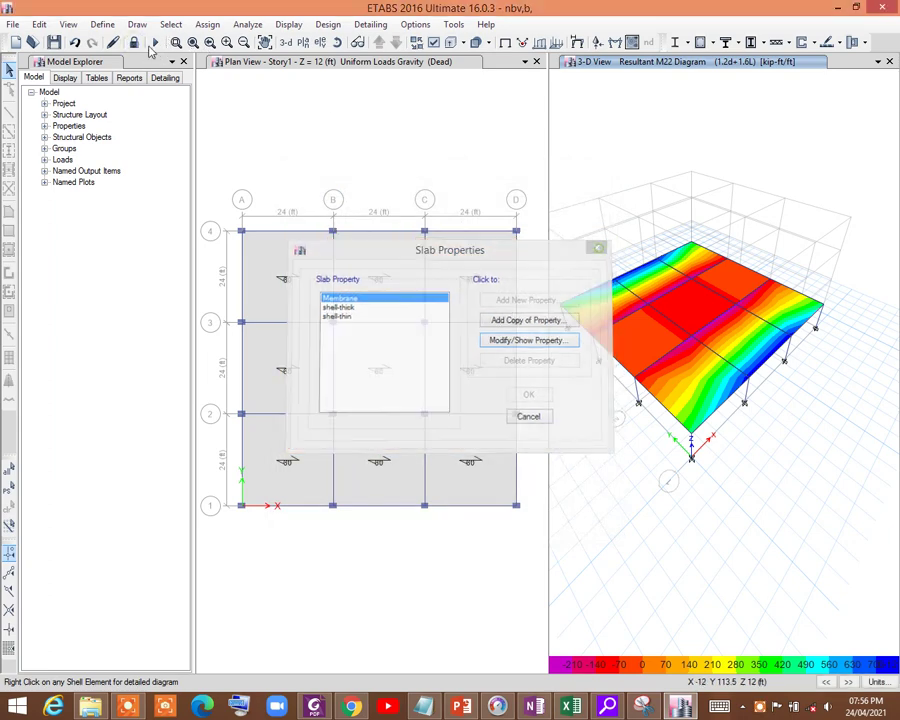
Step: Unlock the model, deleting its analysis results, and review the Membrane slab property's modeling type and thickness
click(134, 43)
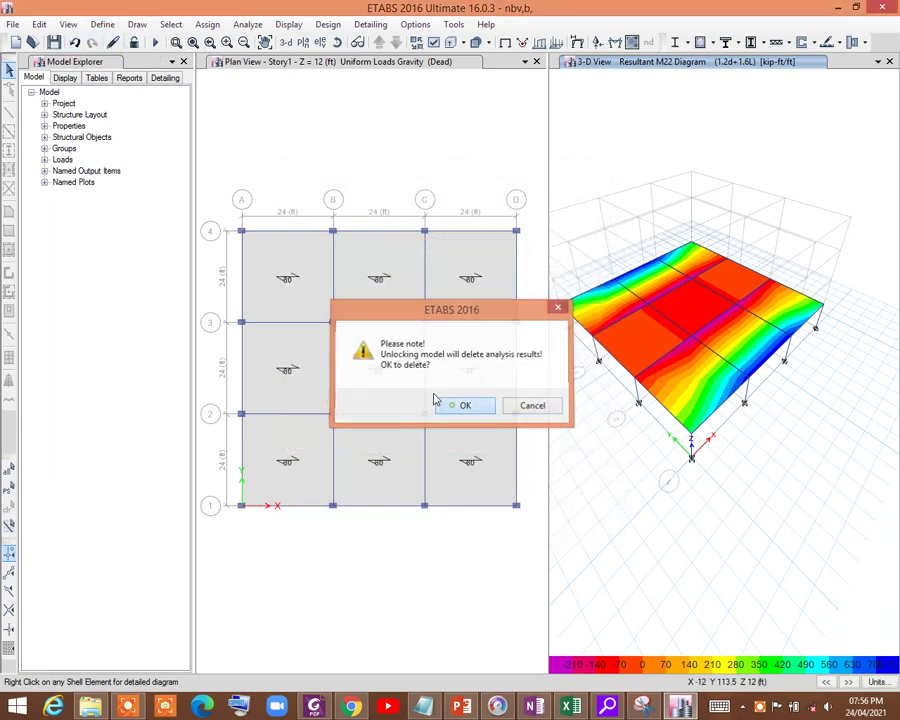
click(445, 402)
click(102, 24)
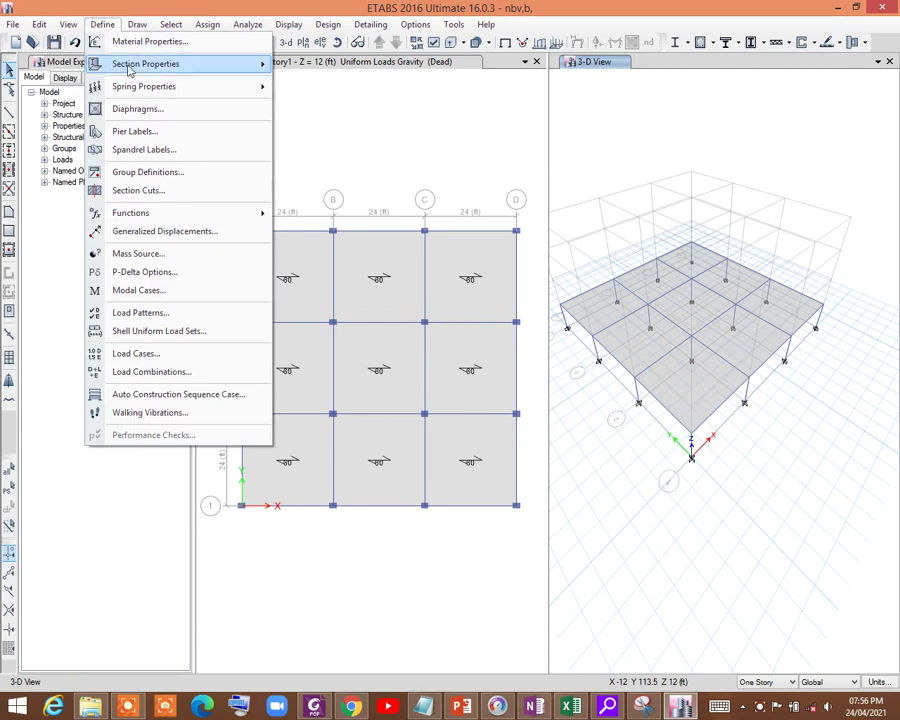
mouse_move(140, 64)
click(318, 106)
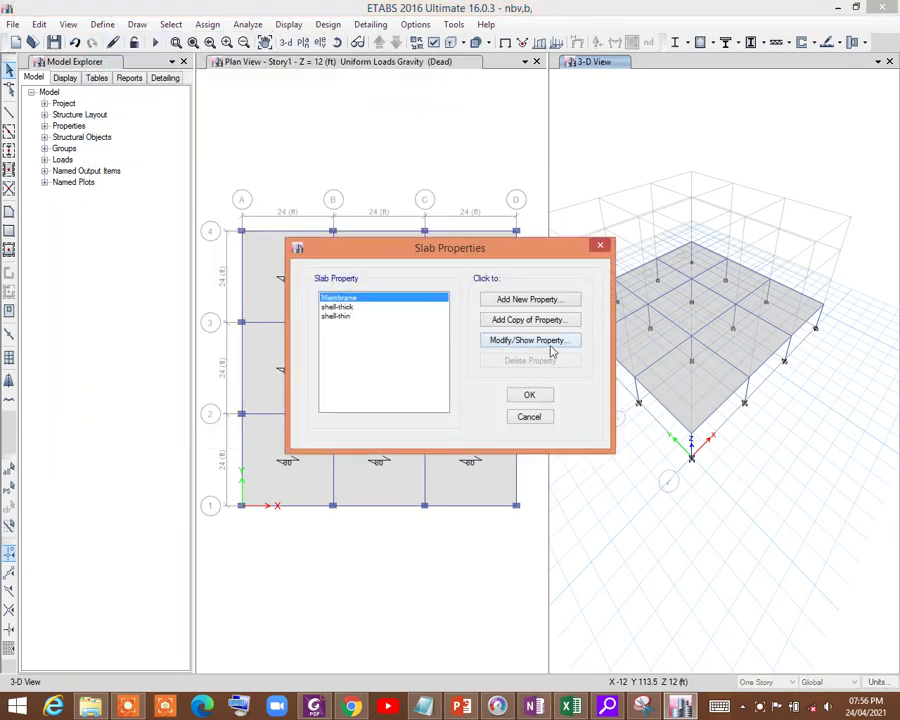
click(562, 340)
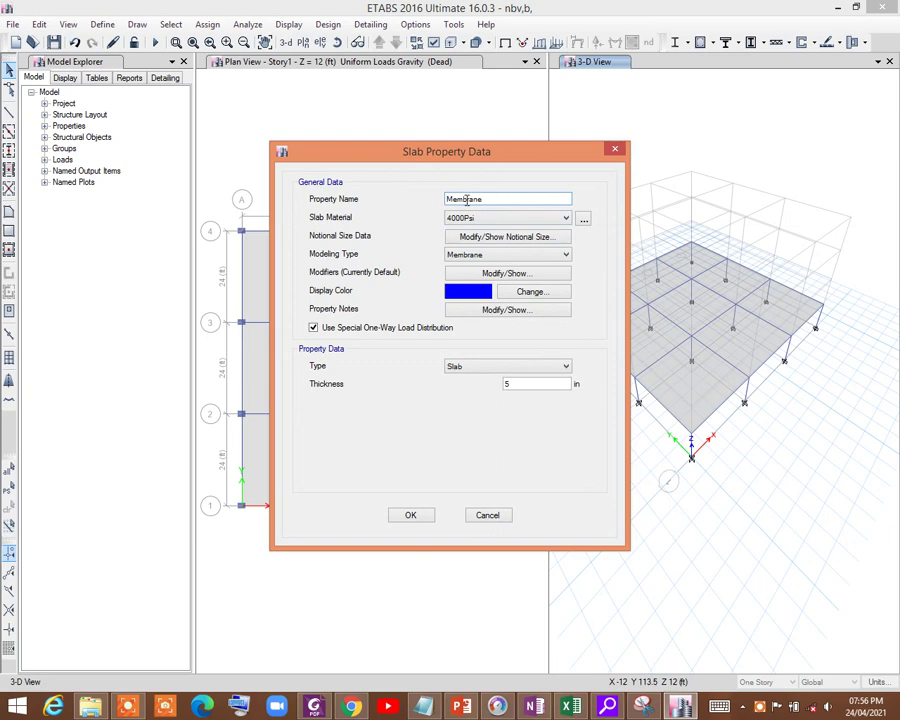
click(482, 257)
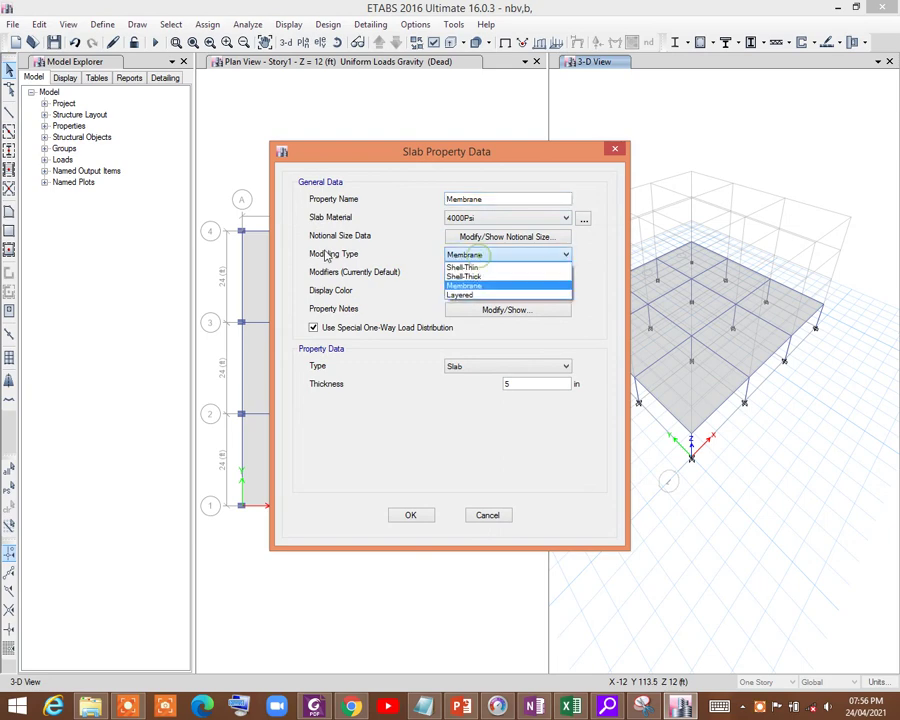
click(472, 261)
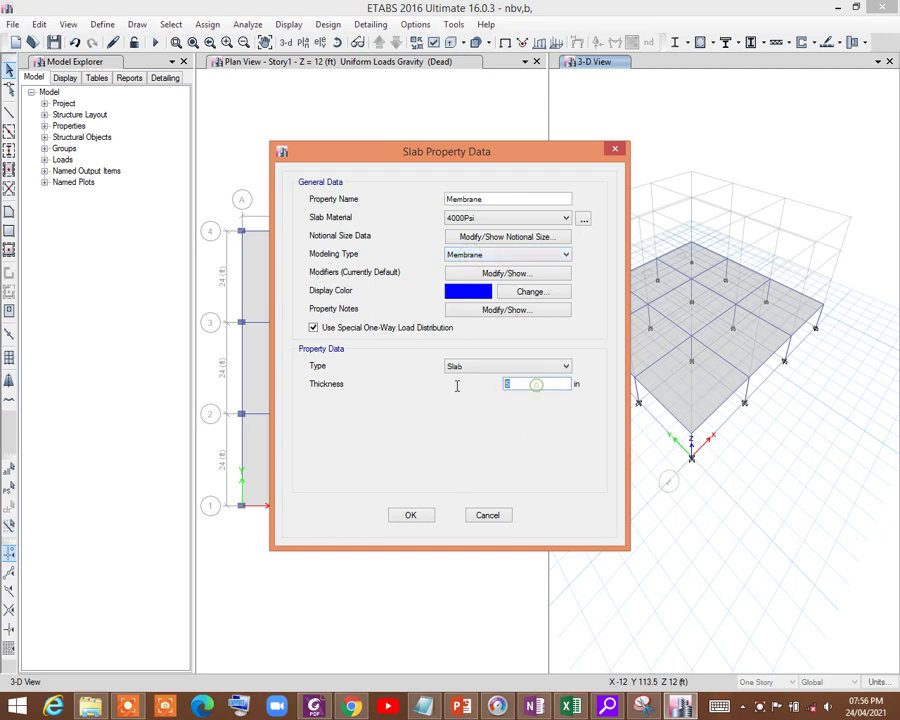
click(405, 515)
Step: Review the shell-thick slab property's modeling type and thickness, leaving its Shell-Thick type in place
click(345, 308)
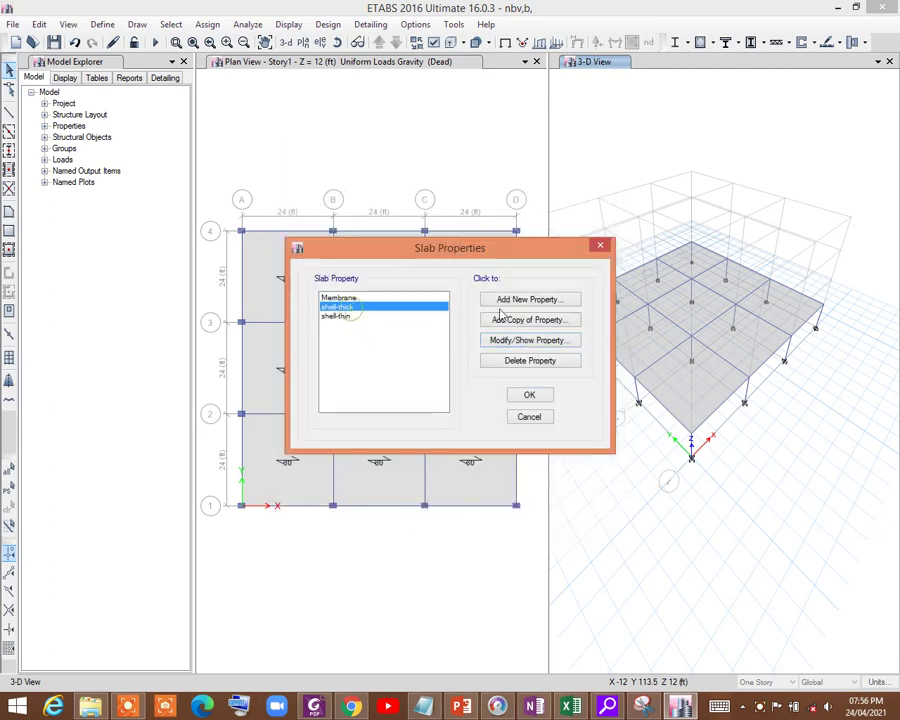
click(508, 340)
click(470, 255)
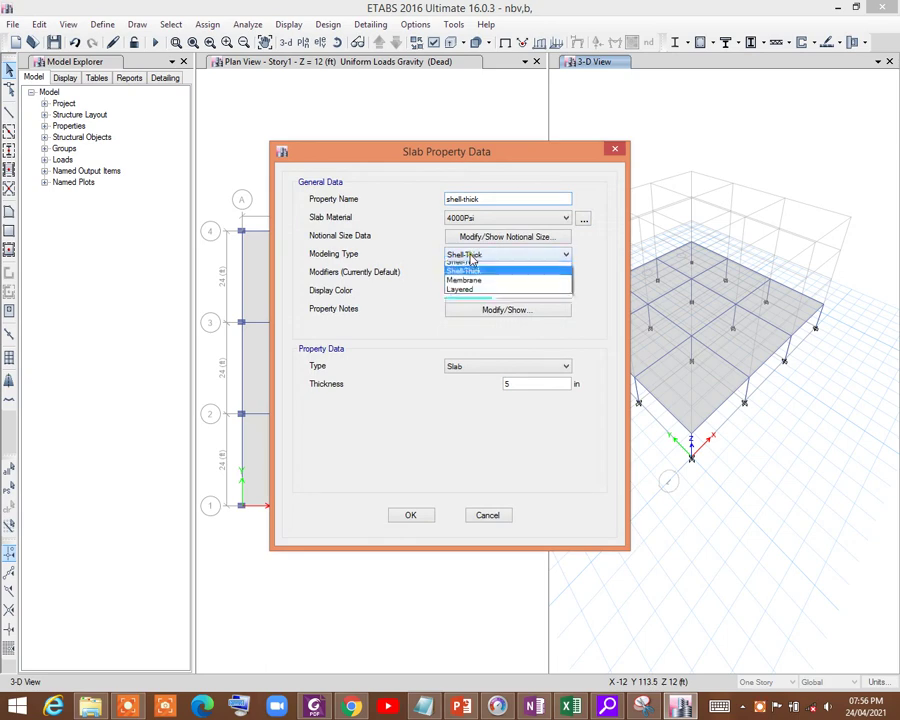
click(472, 256)
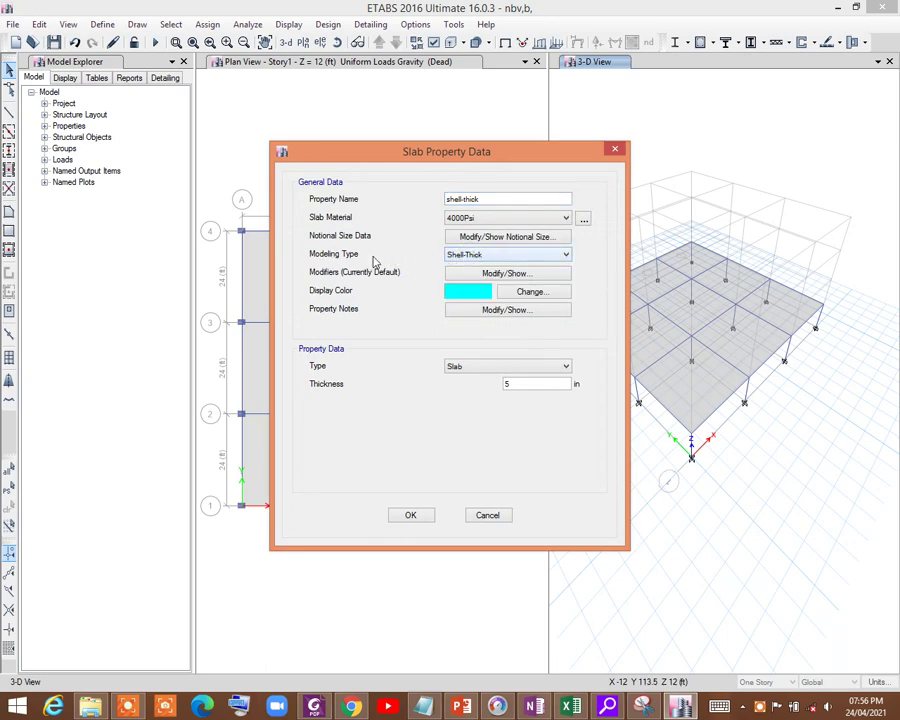
click(465, 257)
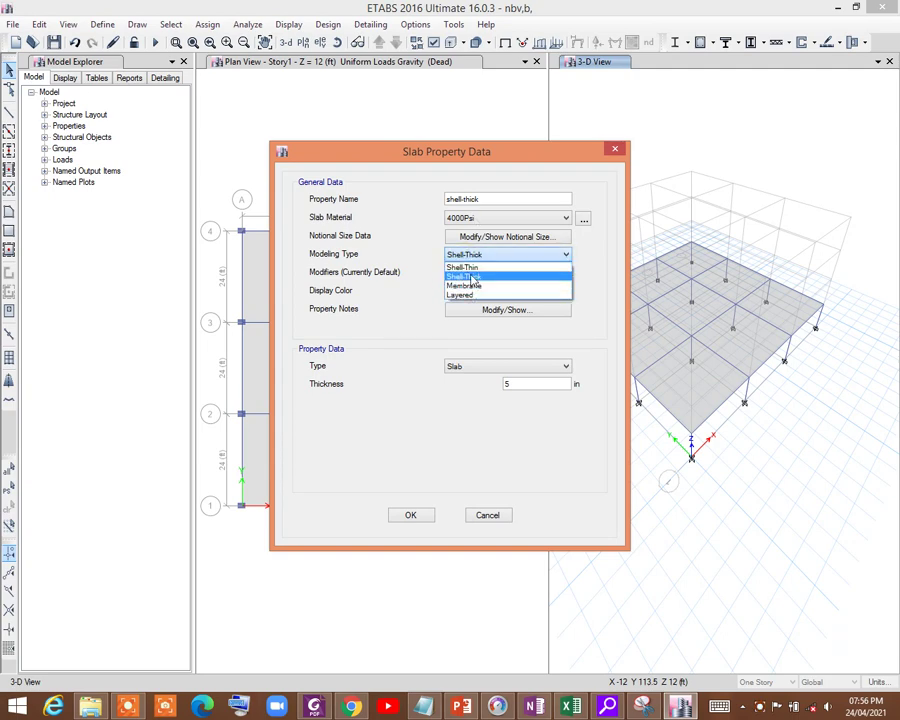
click(471, 277)
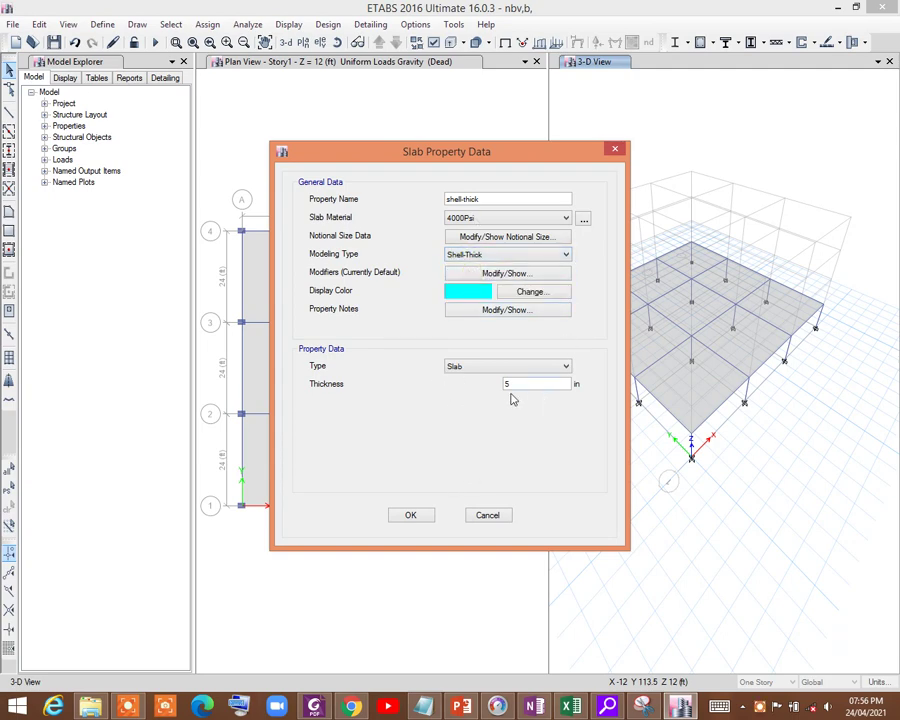
click(490, 514)
Step: Review the shell-thin slab property's data and close the slab definitions without changes
click(346, 316)
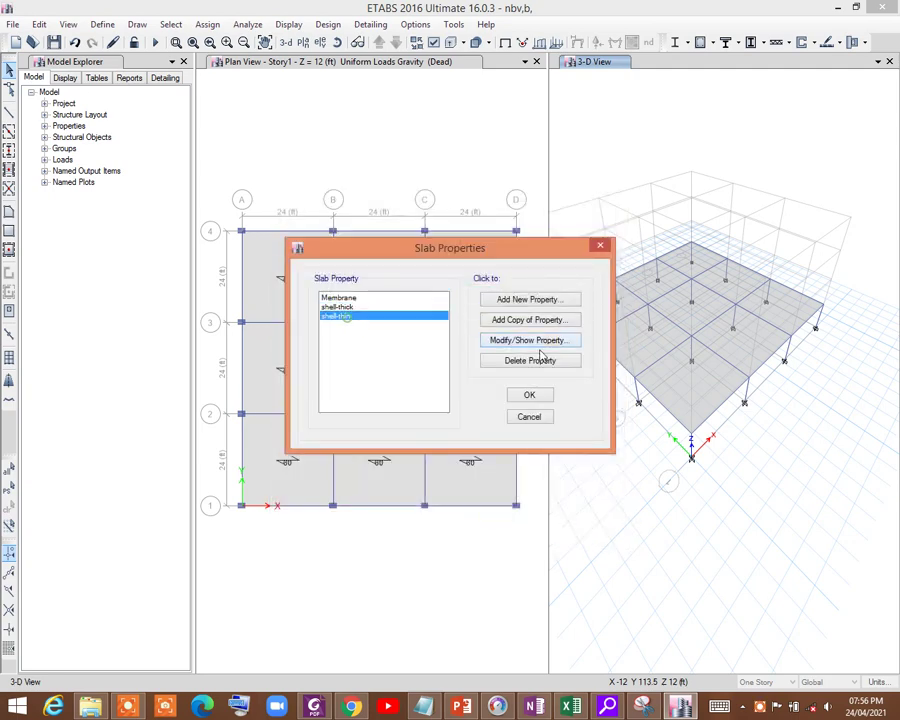
click(534, 344)
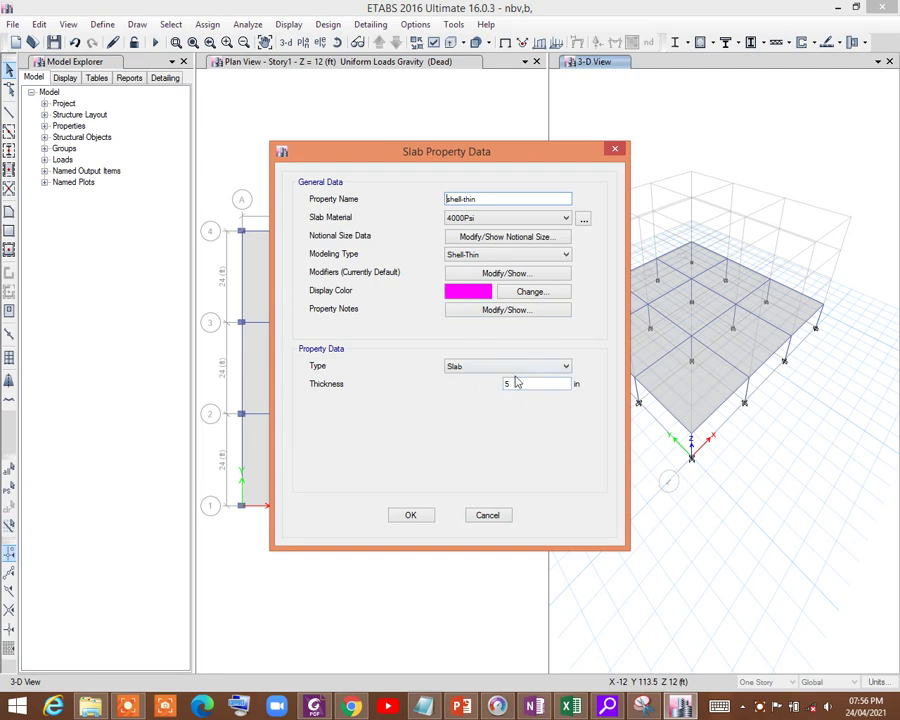
click(487, 515)
click(542, 415)
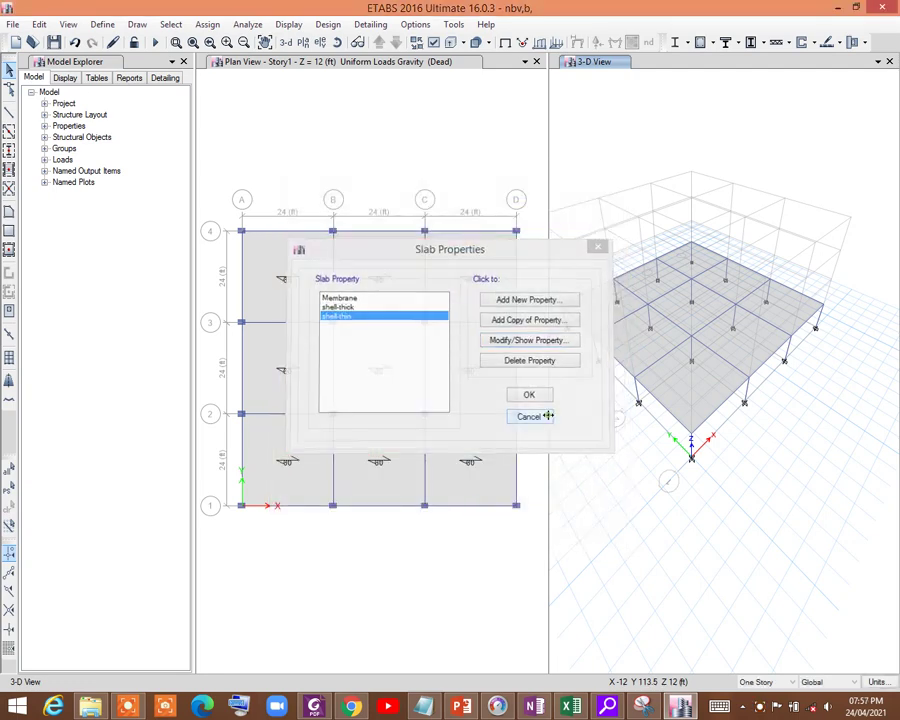
Step: Select all nine floor slabs in the Story1 plan between grids A–D and 1–4 and delete them
click(287, 277)
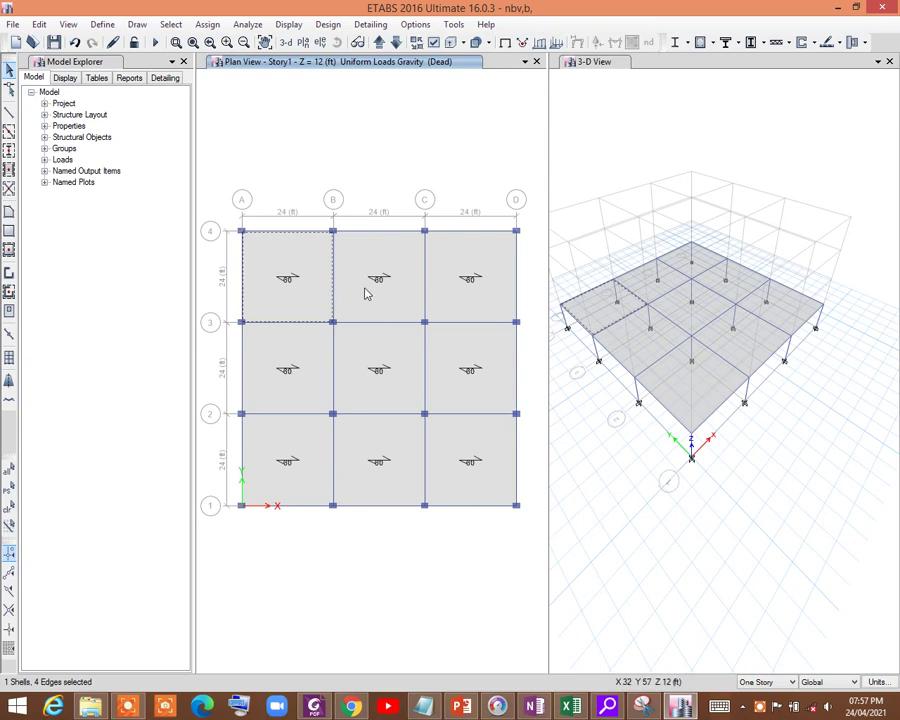
click(366, 293)
click(470, 290)
click(473, 340)
click(363, 368)
click(281, 366)
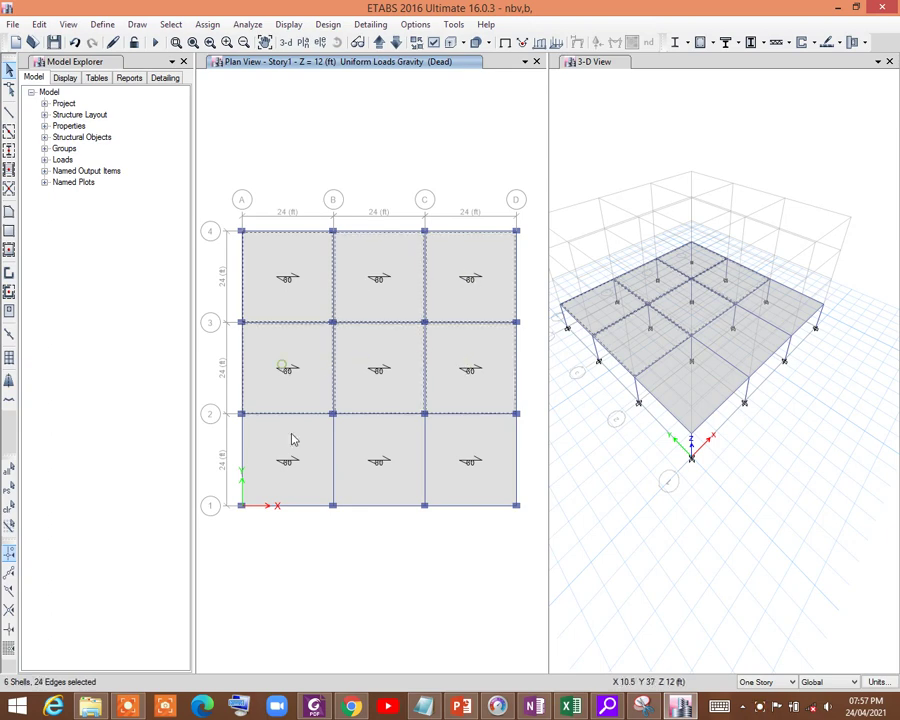
click(378, 464)
click(474, 464)
click(304, 470)
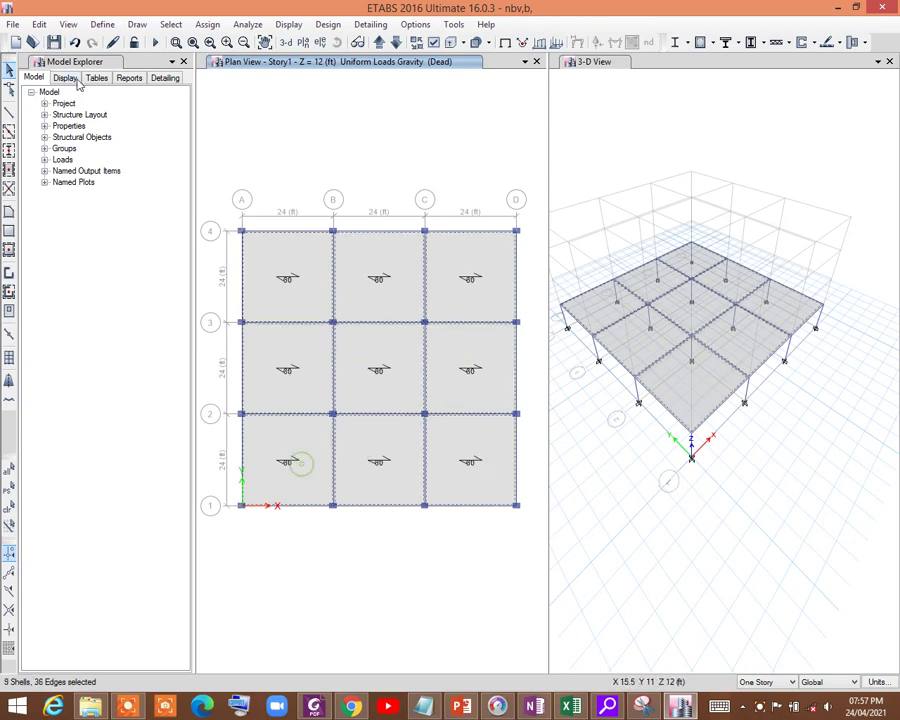
click(39, 24)
click(64, 137)
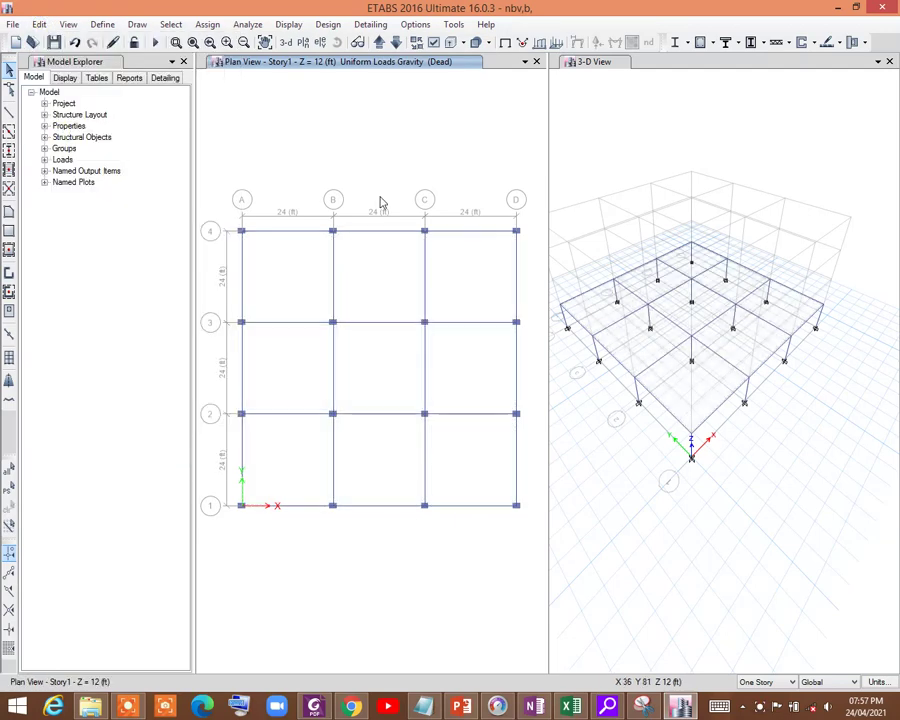
Step: Draw shell-thick slabs in all nine grid bays of Story1 and switch the plan window to a 3-D view
click(10, 250)
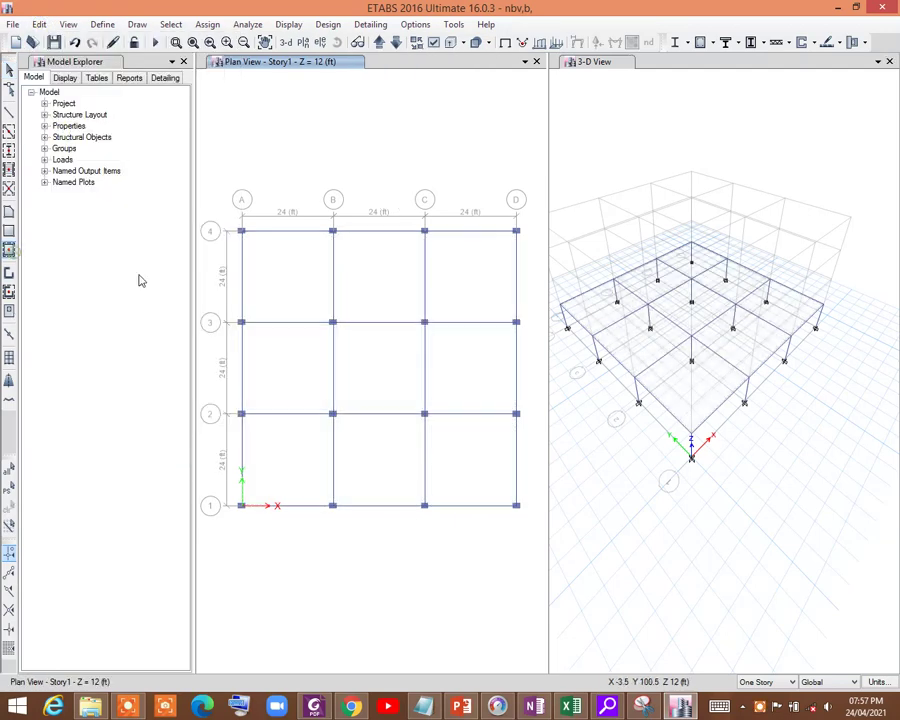
click(143, 545)
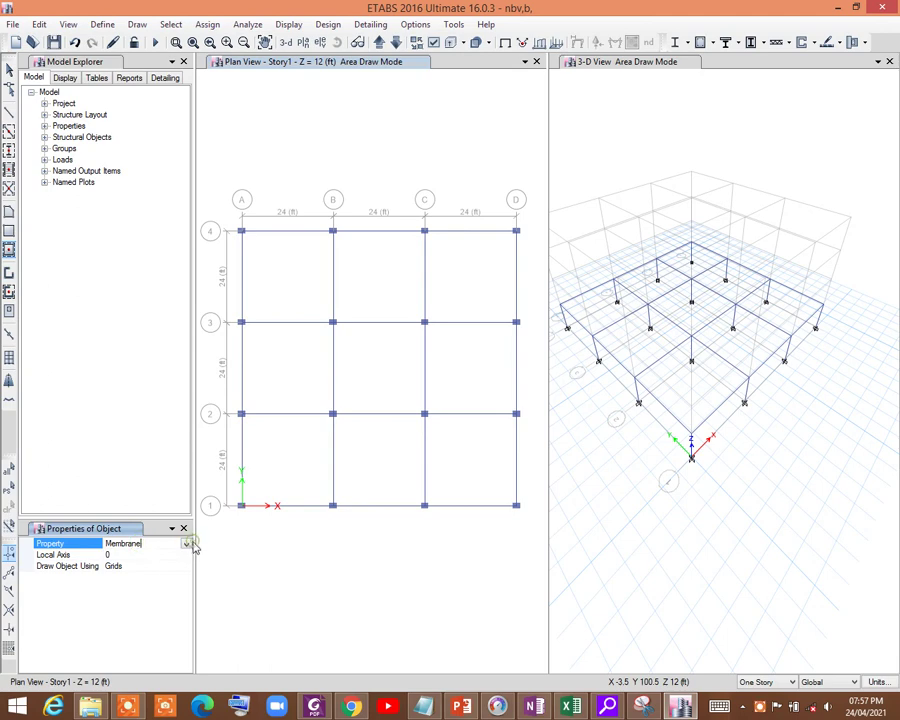
click(186, 543)
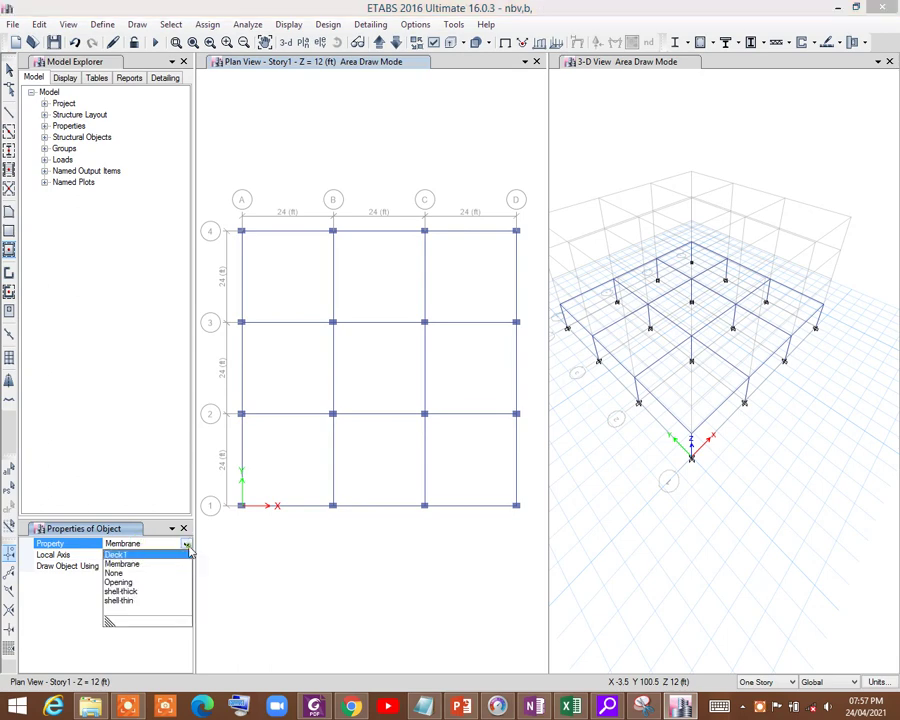
click(126, 595)
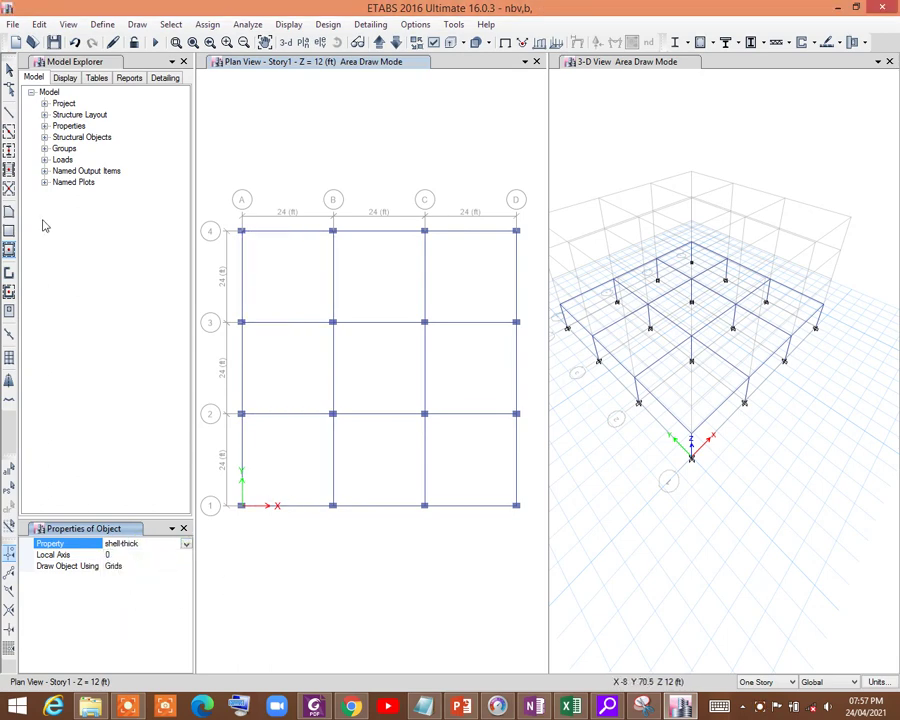
mouse_move(212, 193)
mouse_down()
mouse_move(482, 521)
mouse_move(538, 568)
mouse_up()
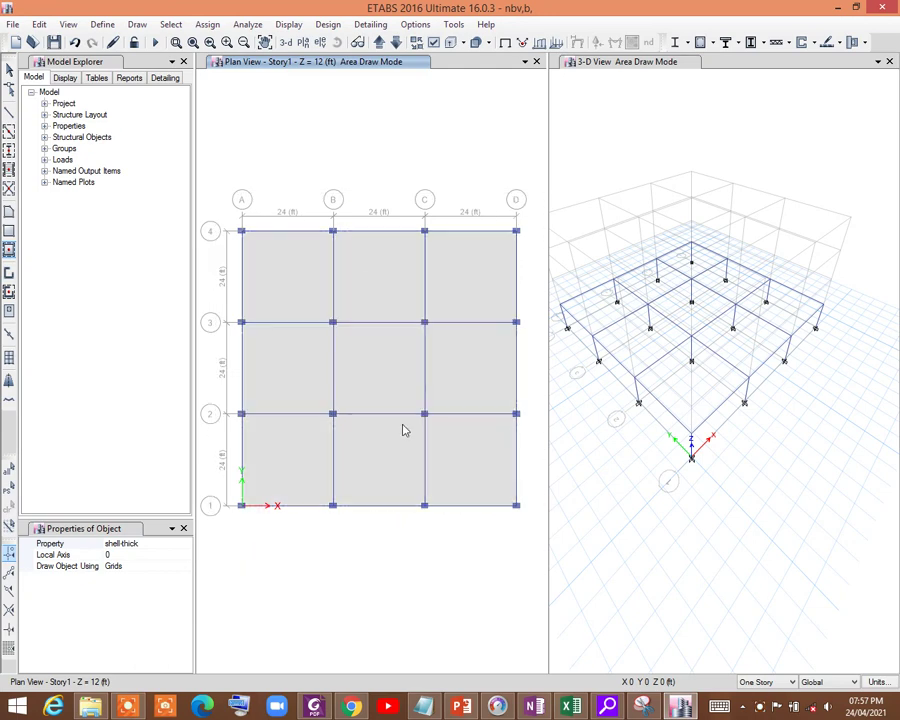
click(286, 42)
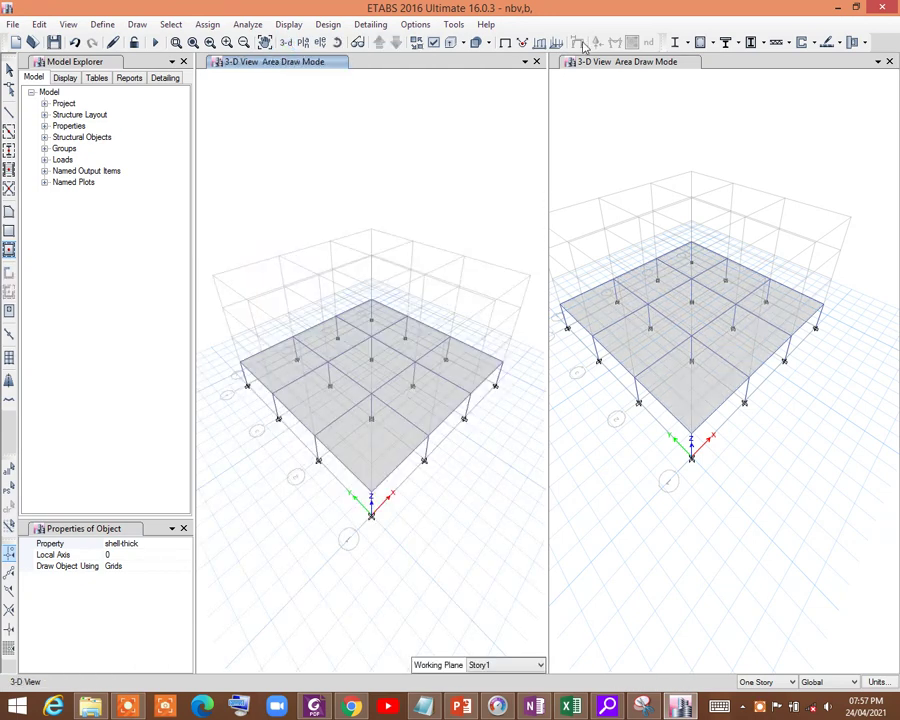
Step: Select all the floor slabs by the Floors object type
click(258, 25)
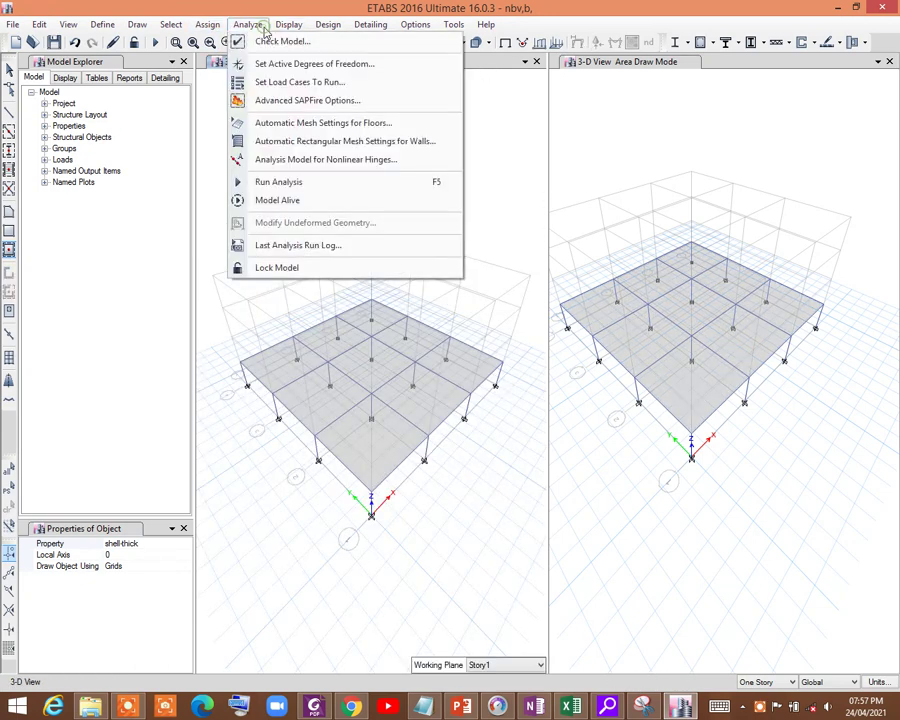
mouse_move(209, 30)
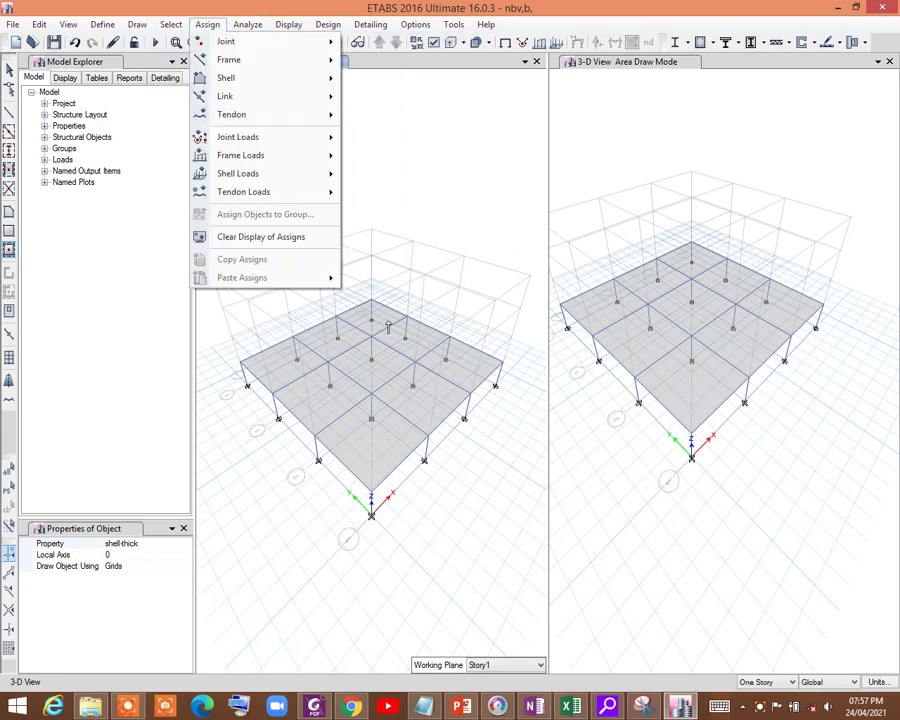
click(171, 24)
click(171, 24)
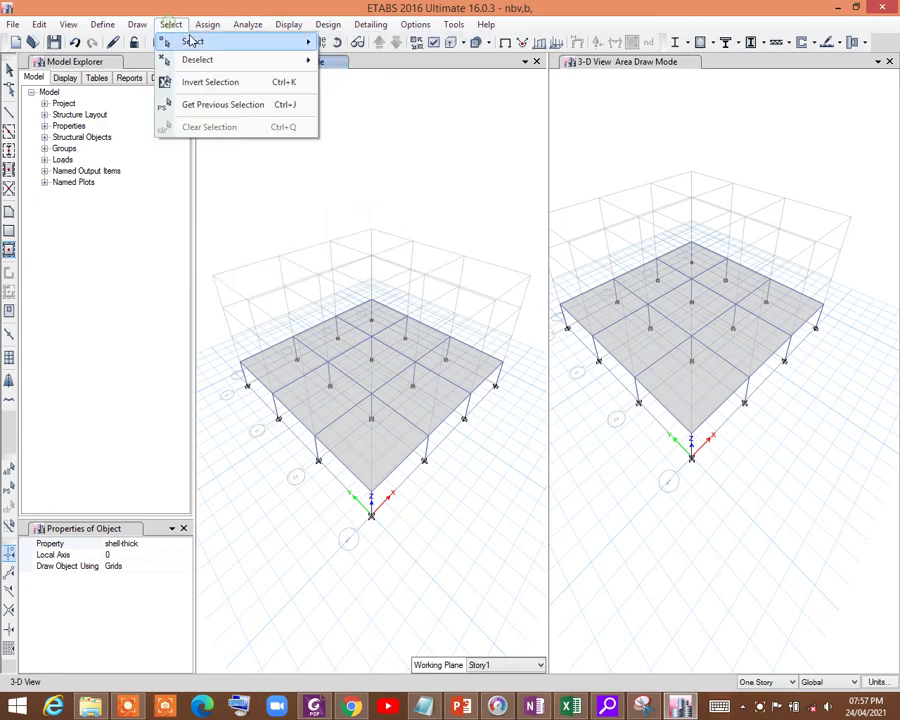
mouse_move(192, 40)
click(362, 143)
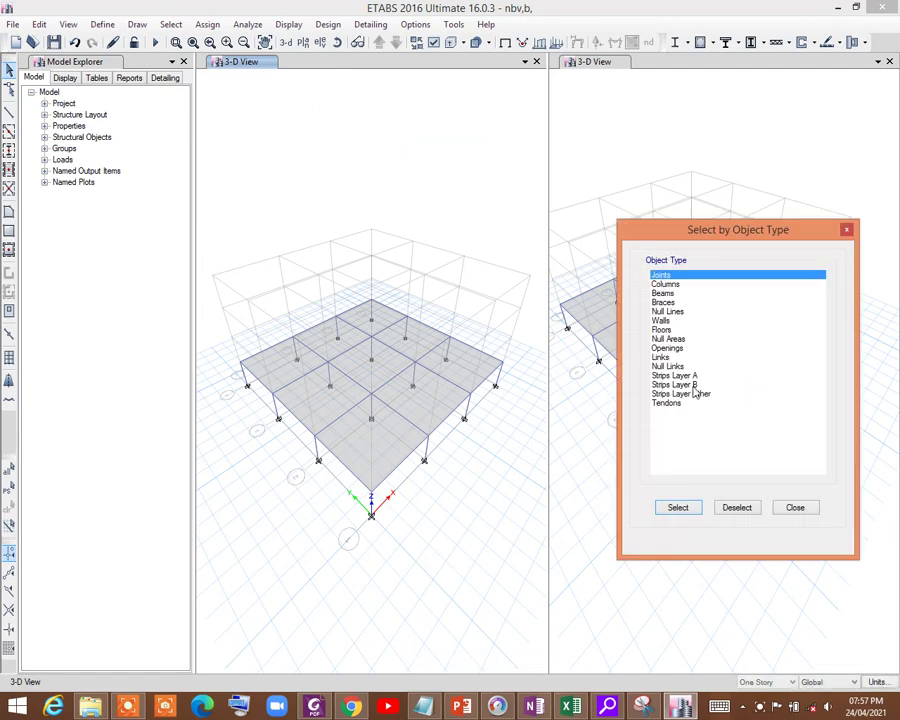
click(664, 340)
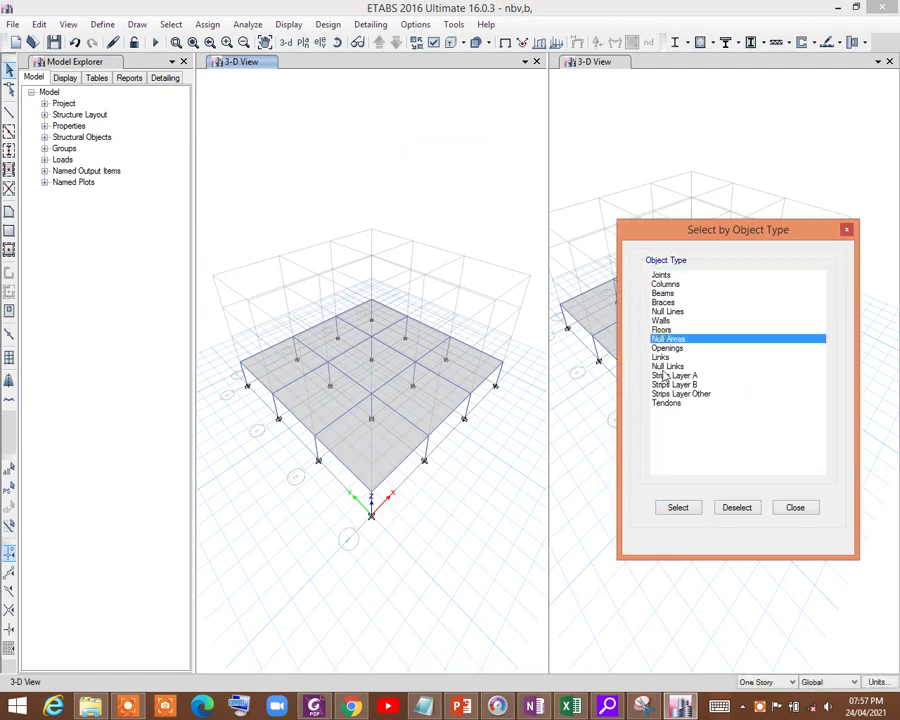
click(662, 330)
click(678, 508)
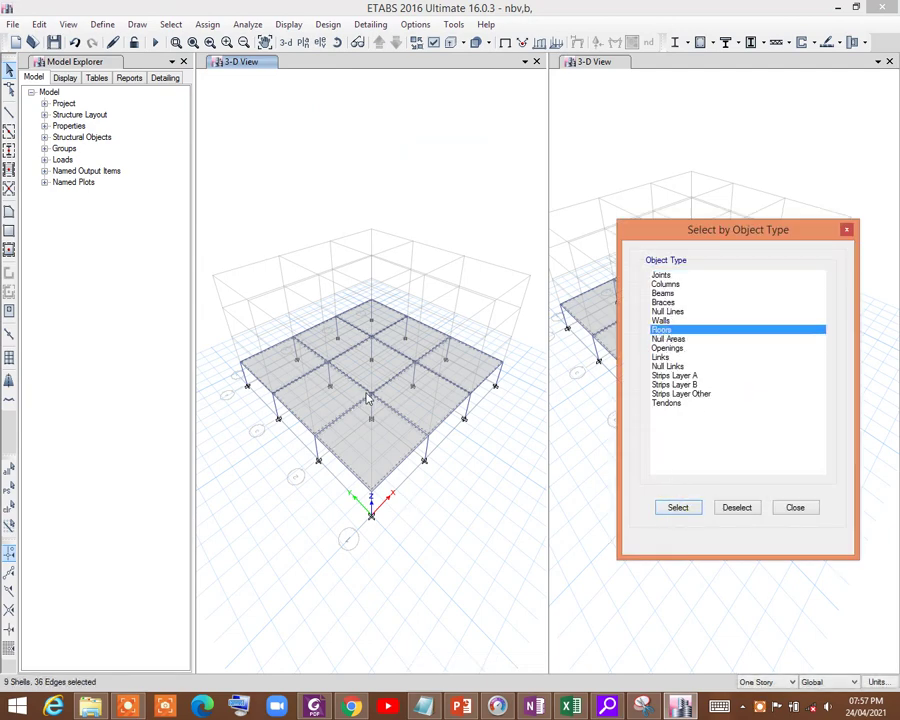
Step: Assign a uniform Dead load of 60 lb/ft² in the gravity direction to the selected floor slabs, replacing existing loads
click(207, 24)
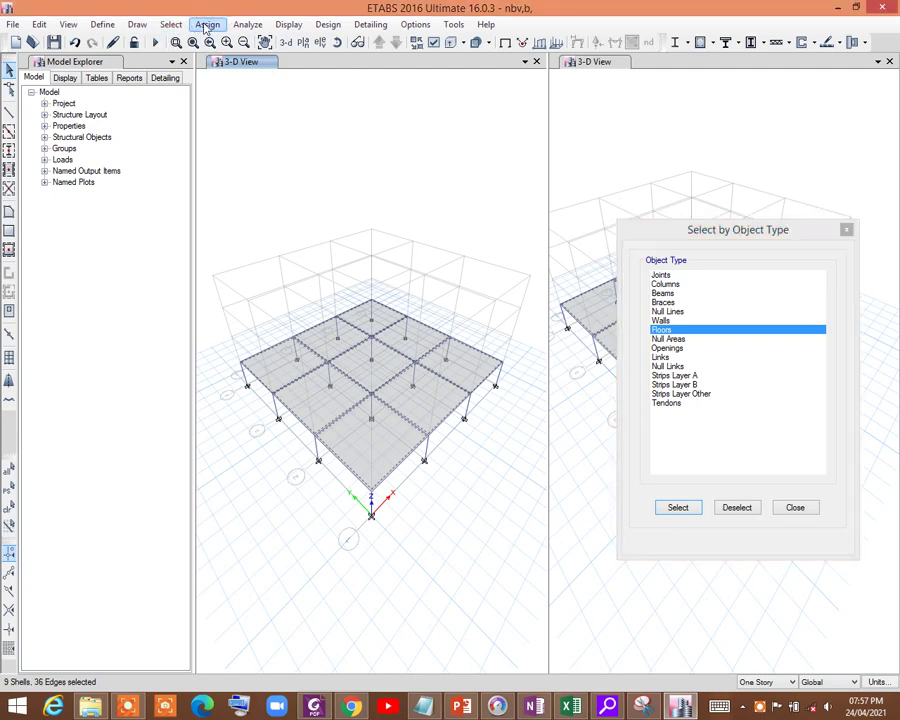
mouse_move(228, 80)
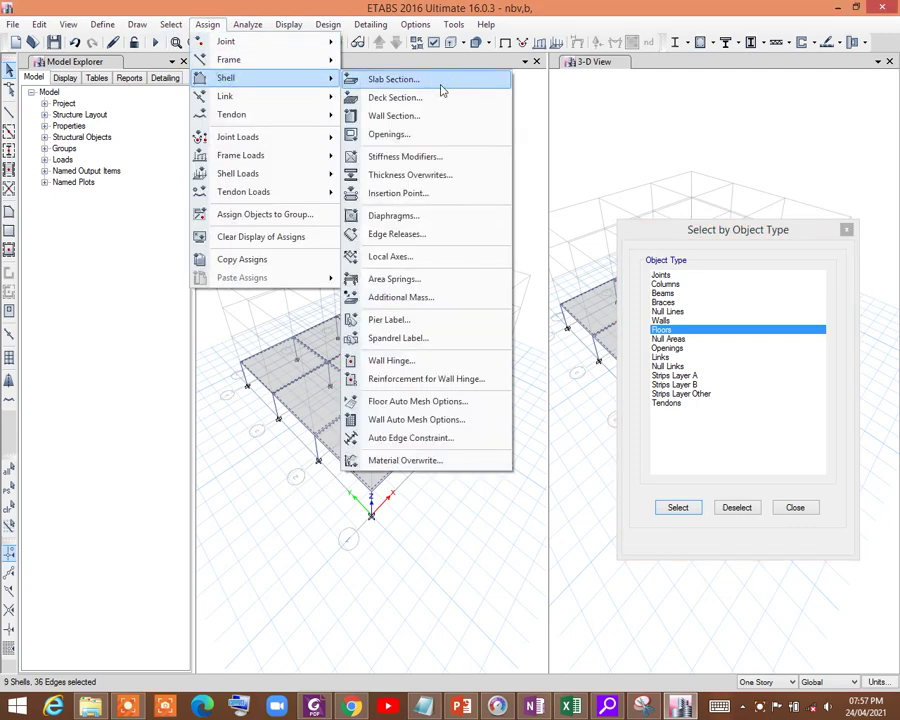
mouse_move(250, 173)
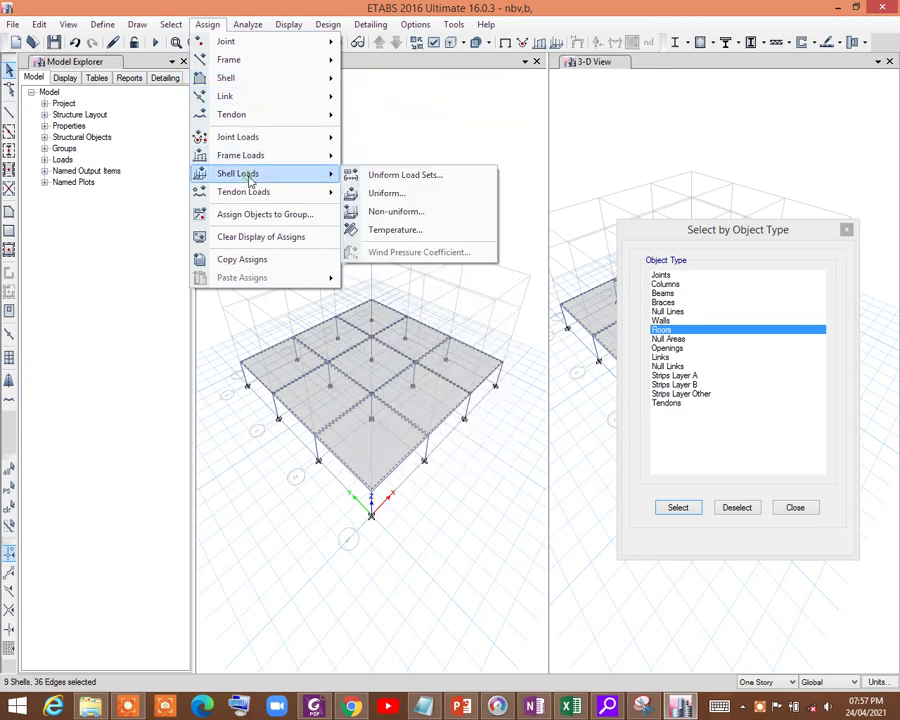
click(403, 195)
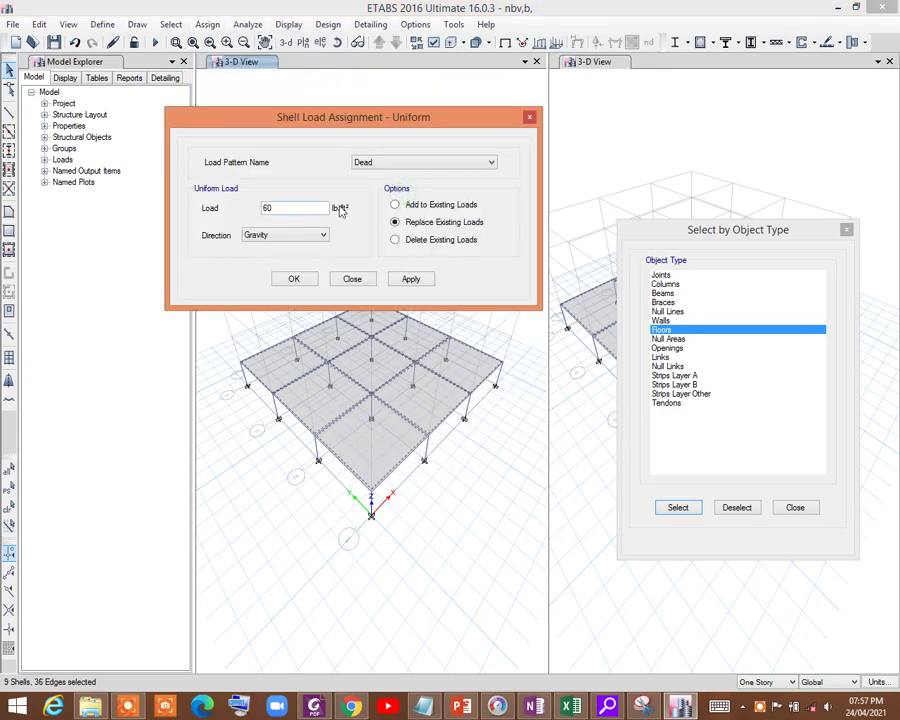
click(392, 165)
click(393, 173)
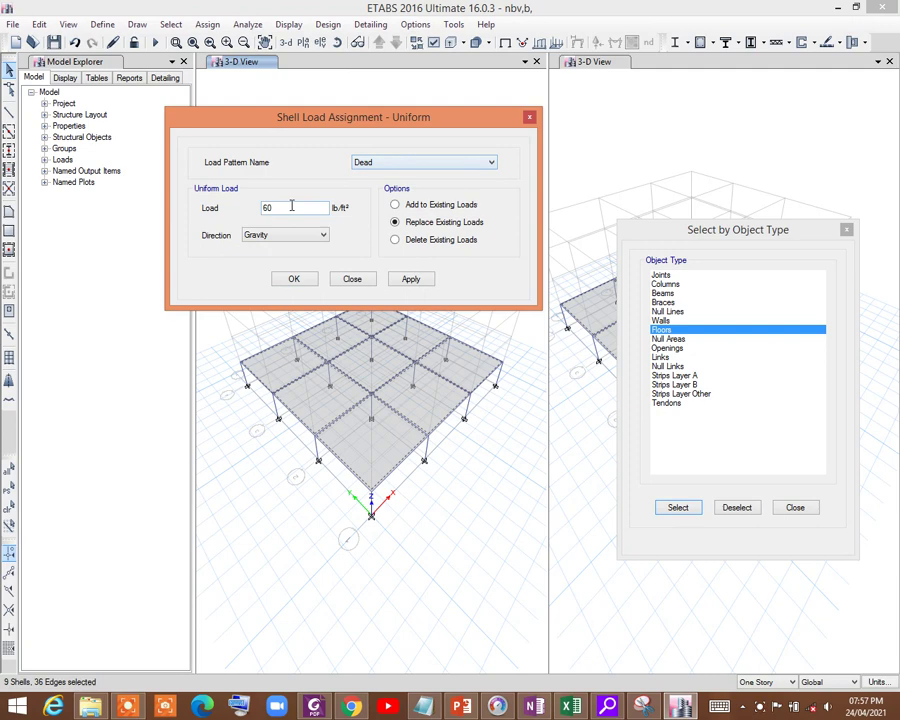
click(420, 284)
Step: Reselect all floor slabs and assign them a uniform Live load of 40 lb/ft² in the gravity direction
click(679, 507)
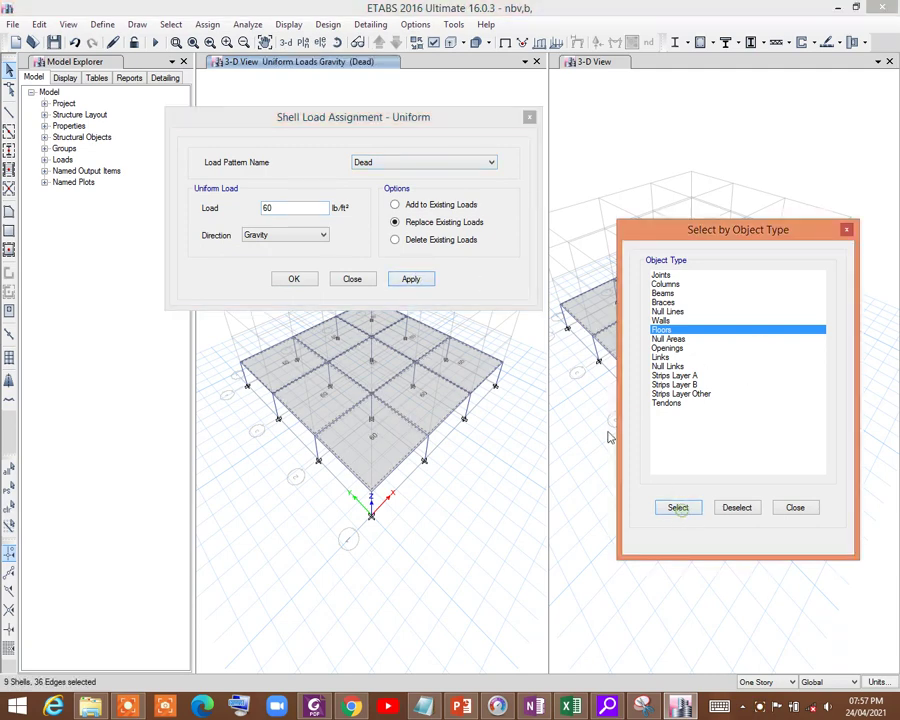
click(397, 163)
click(488, 184)
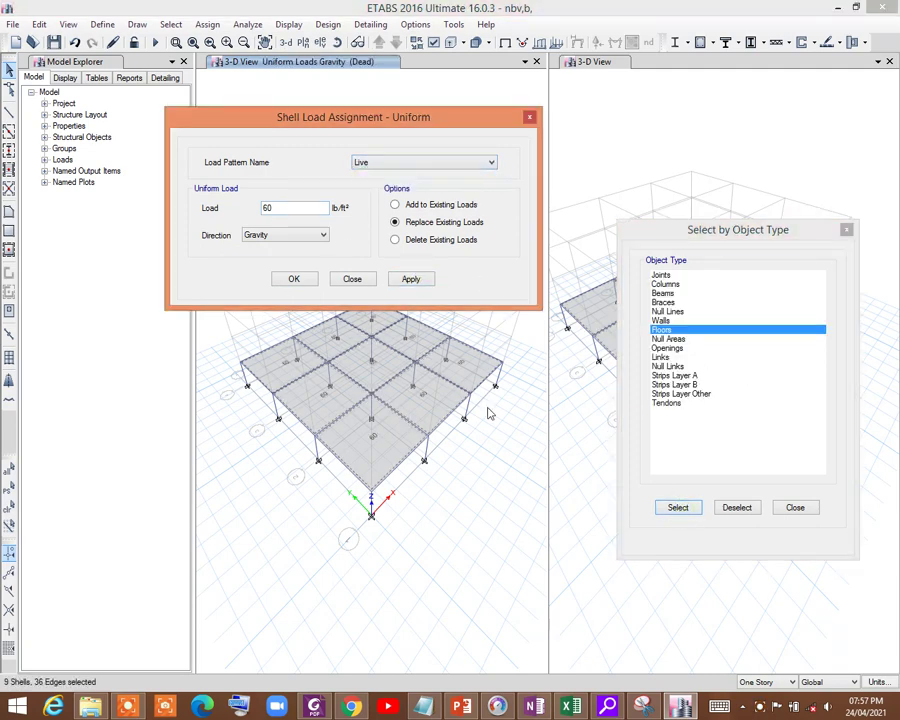
double_click(304, 207)
click(409, 278)
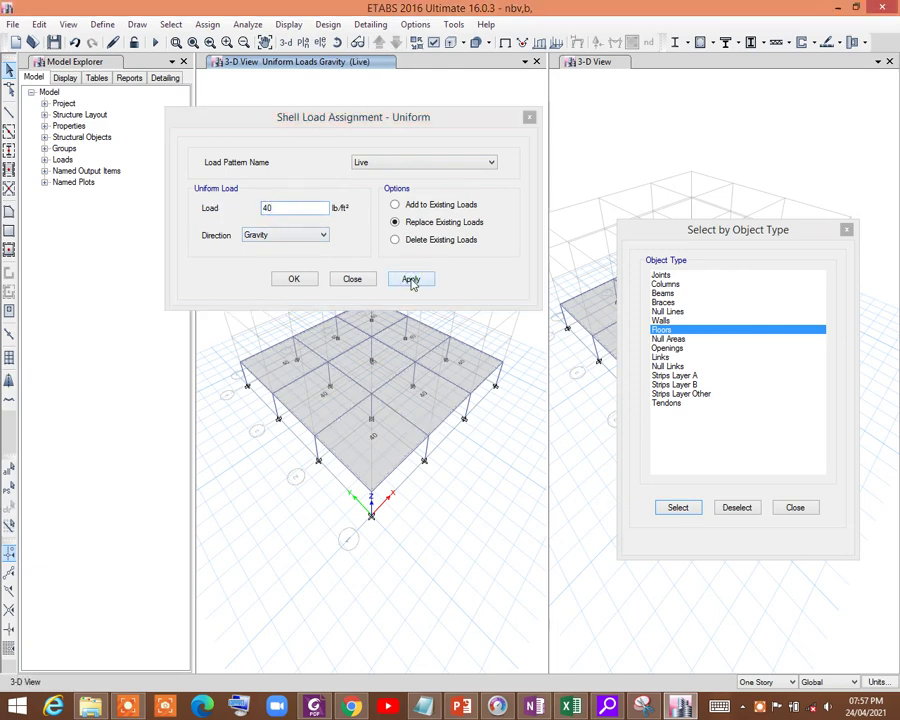
click(352, 278)
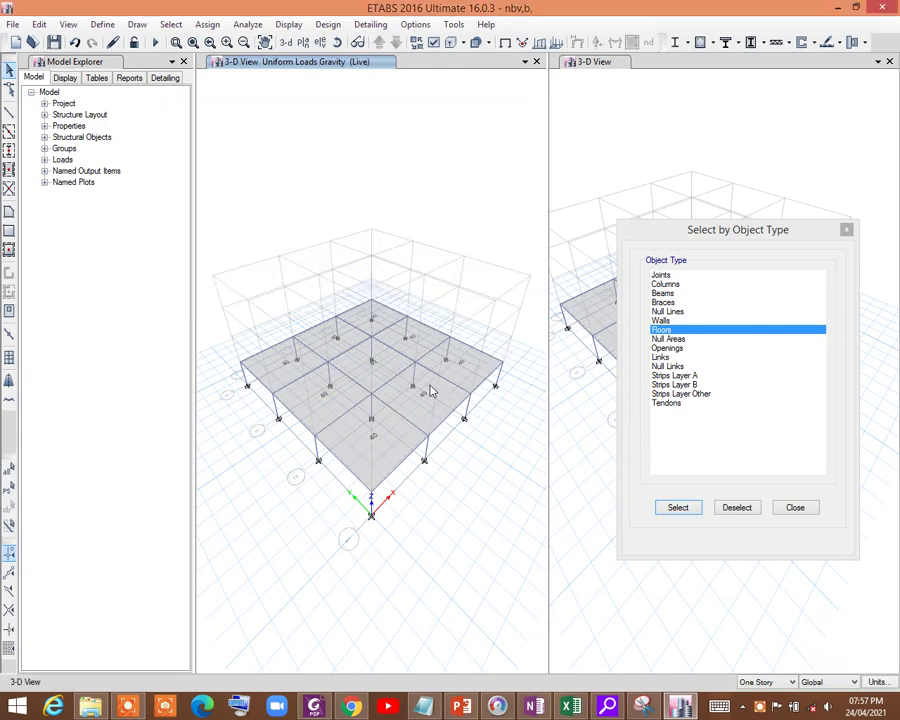
click(795, 508)
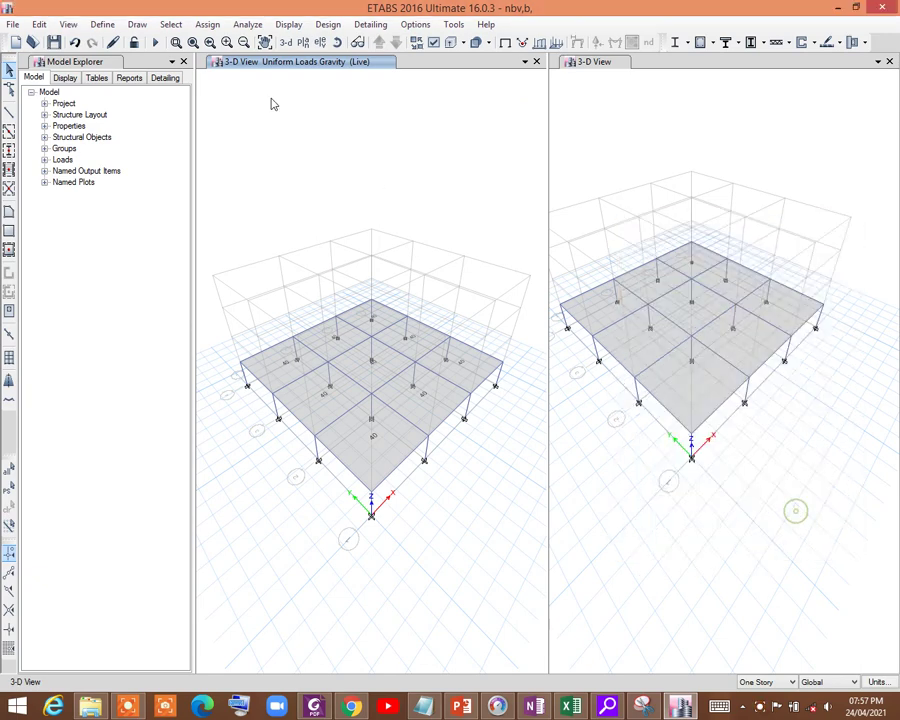
Step: Rename the existing 1.2d+1.6L load combination as 1.2D+1.6L
click(102, 24)
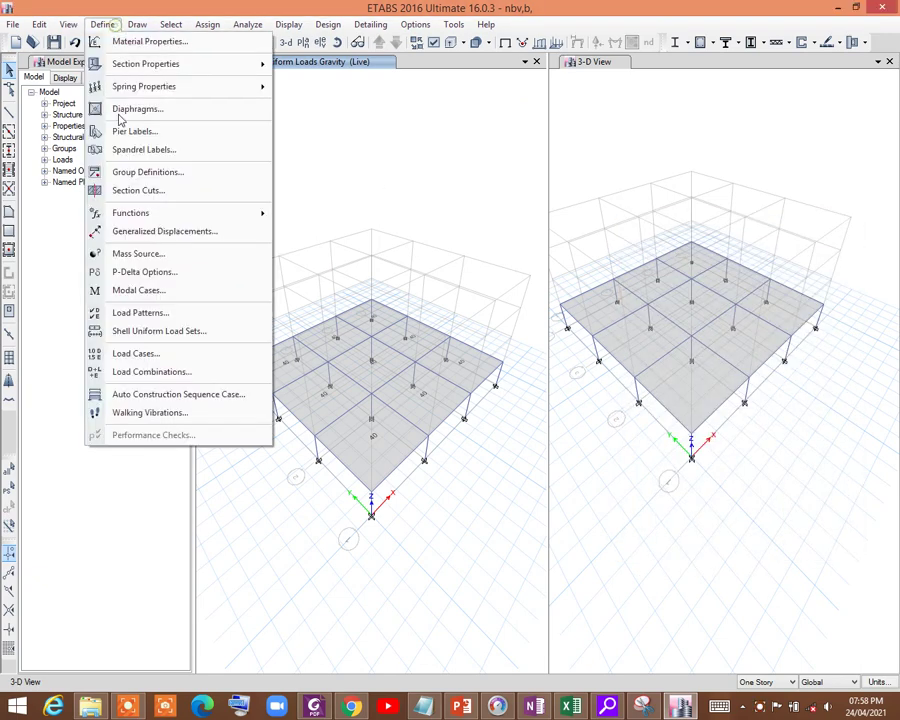
click(124, 371)
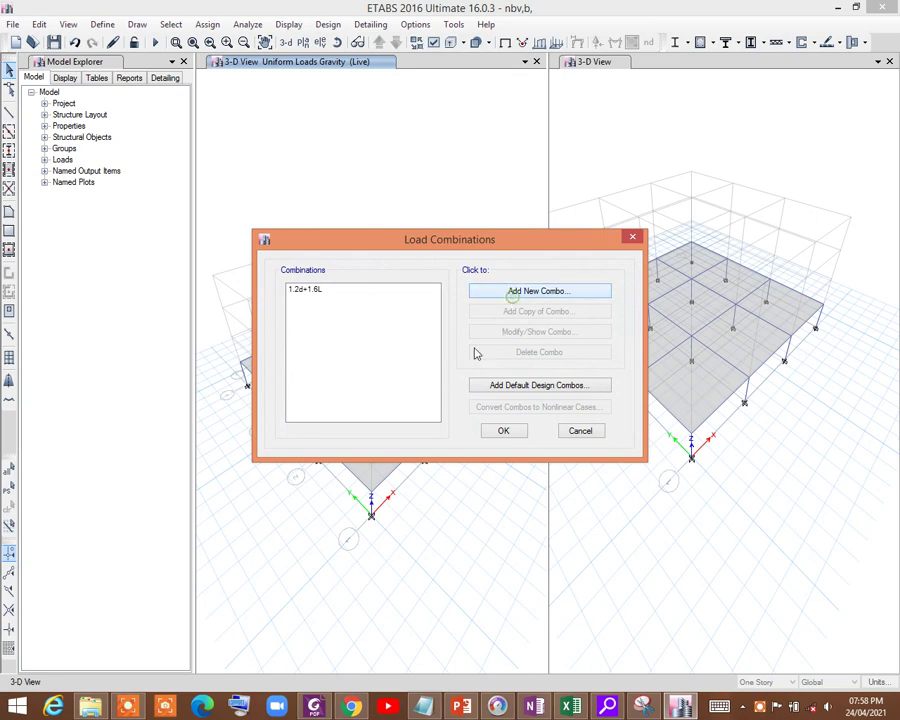
click(323, 289)
click(525, 334)
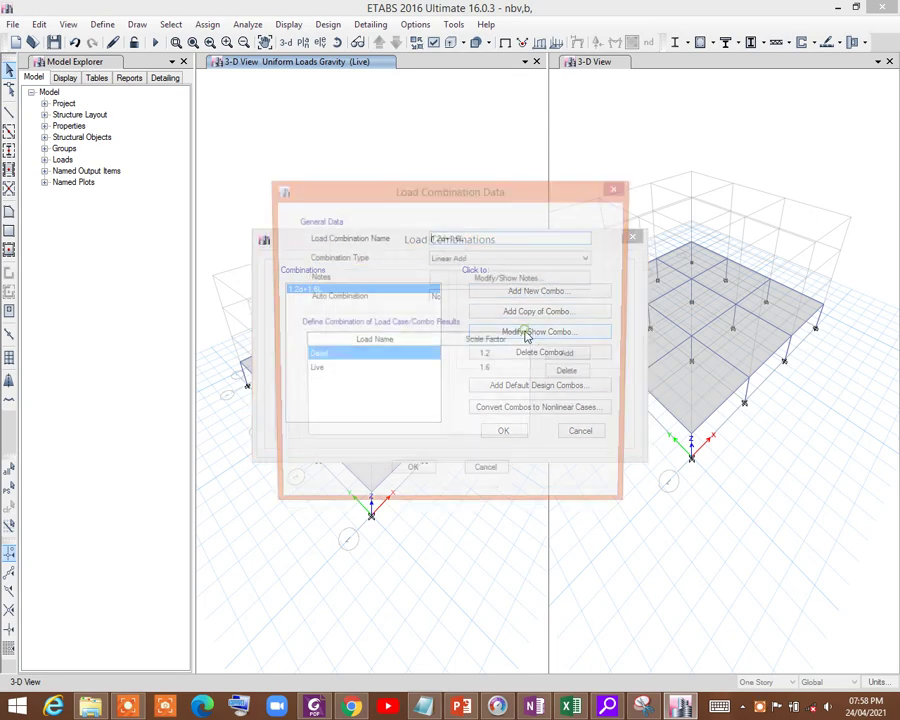
key(Right)
key(Right)
key(Right)
key(Right)
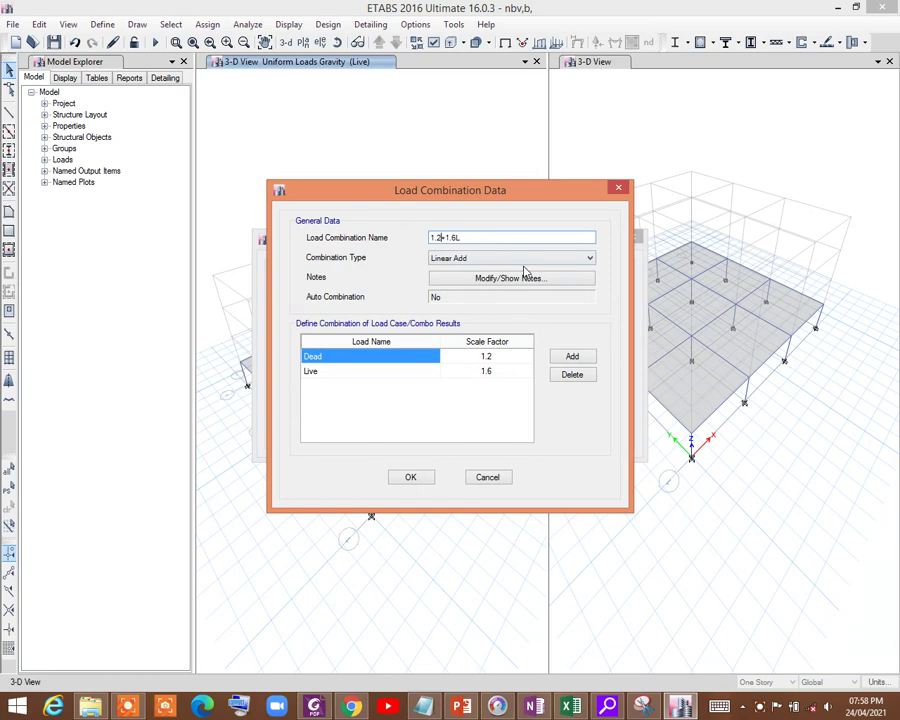
text(D)
Step: Check the combination's Dead and Live load rows and accept the load combination definitions
click(365, 356)
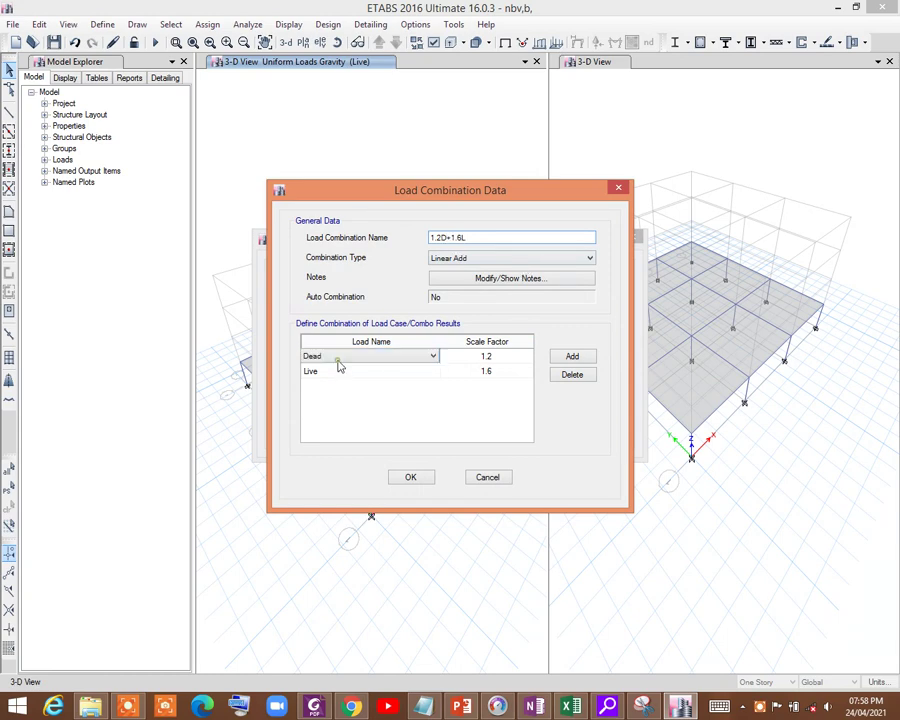
click(522, 357)
click(340, 372)
click(343, 376)
click(343, 378)
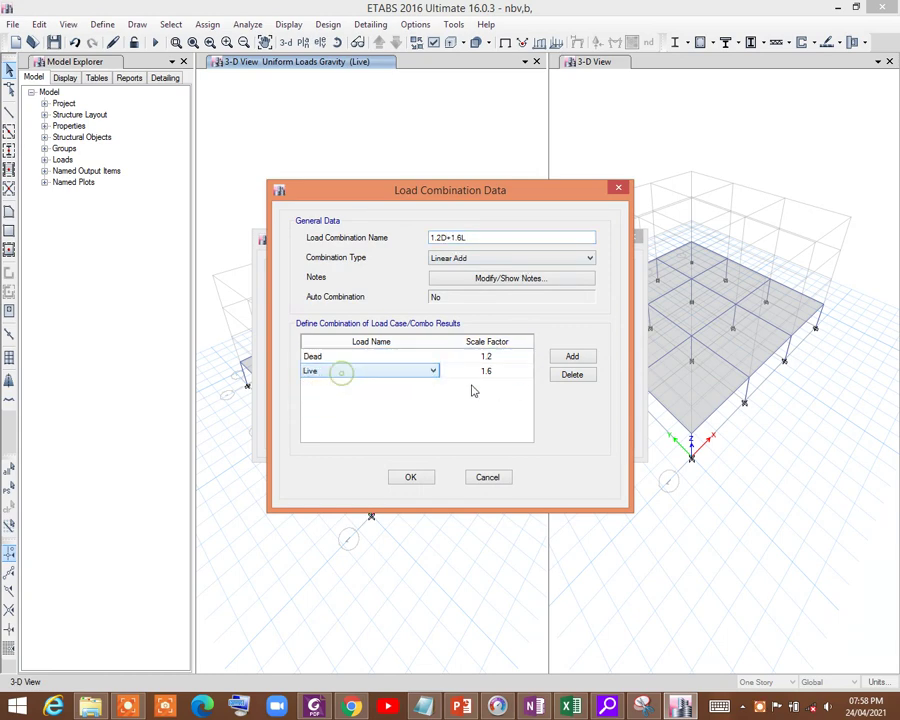
click(410, 477)
click(504, 431)
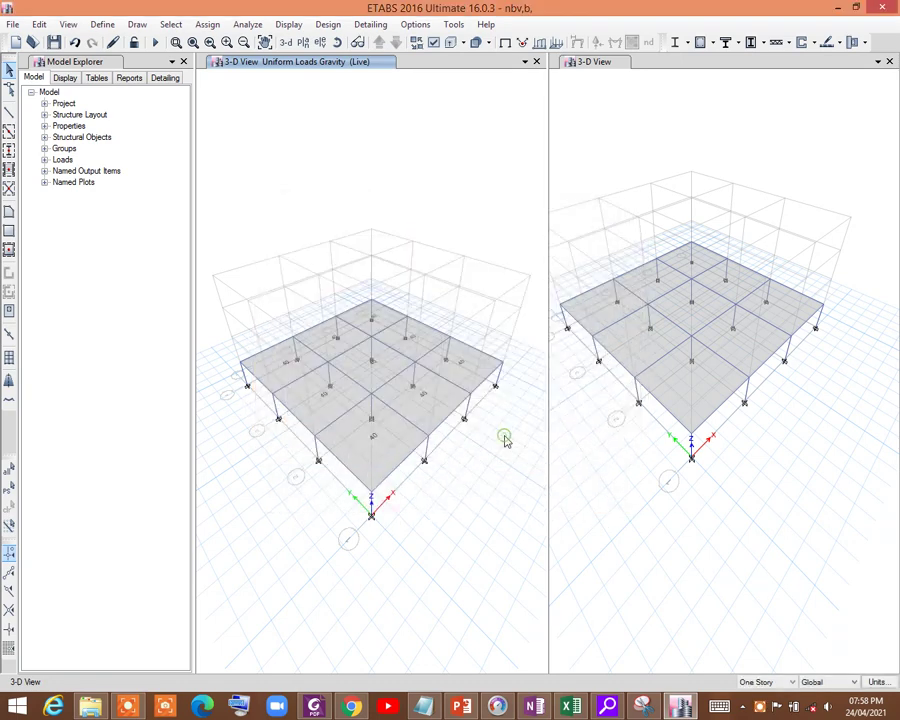
Step: Run the analysis and display the slabs' resultant M22 moment contours for the 1.2D+1.6L combination
click(155, 42)
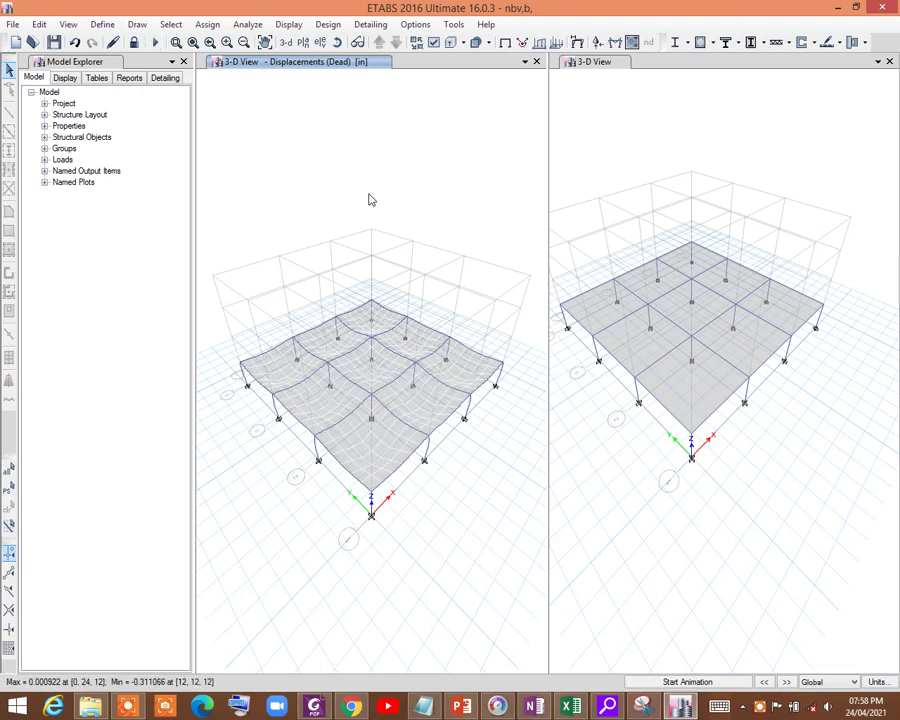
scroll(368, 376, up, 3)
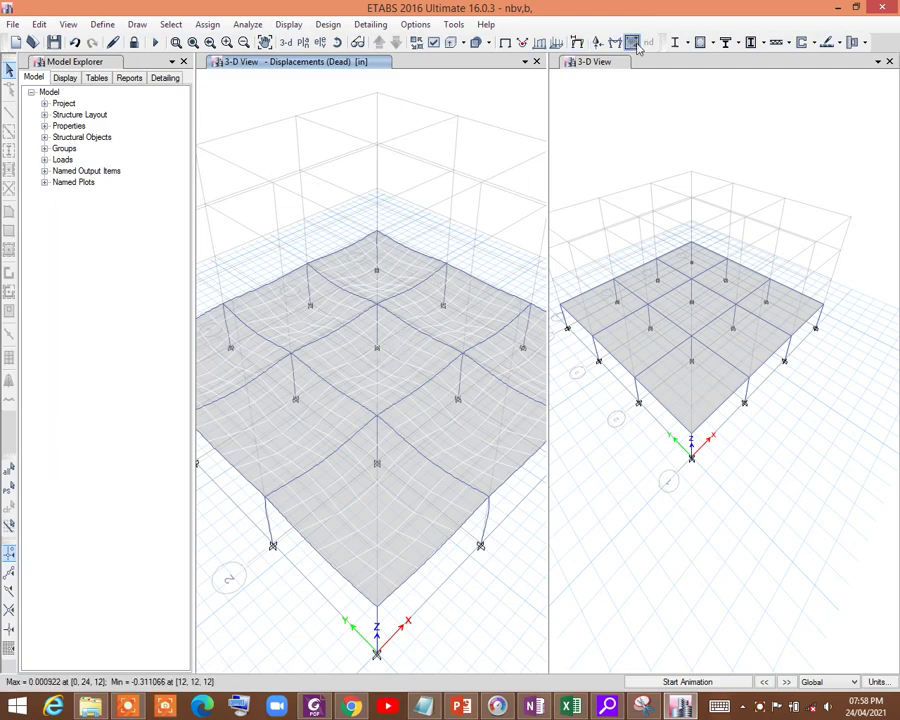
click(445, 42)
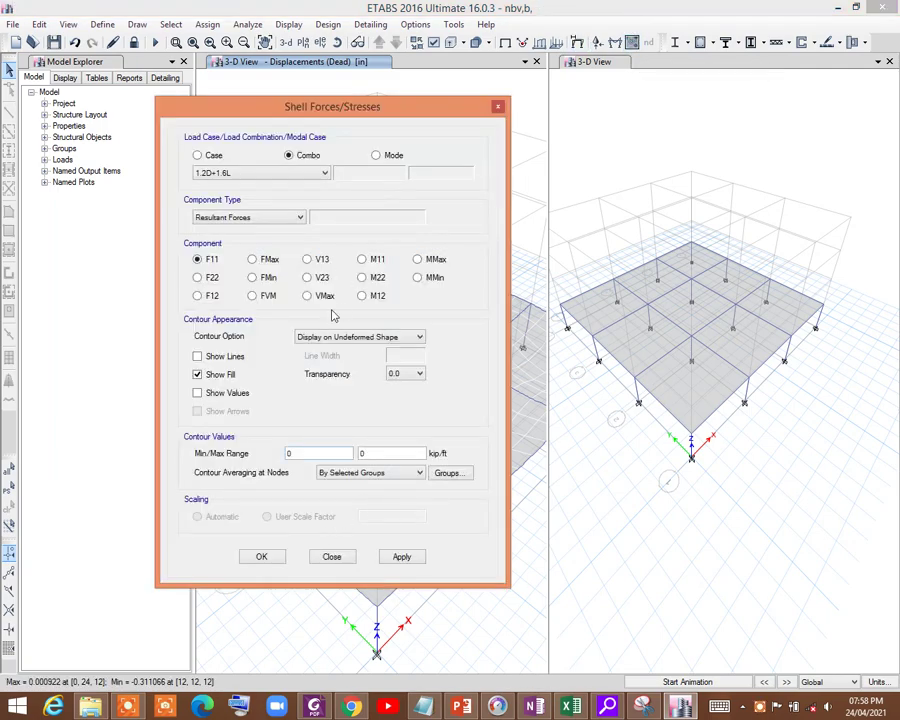
click(368, 279)
click(362, 277)
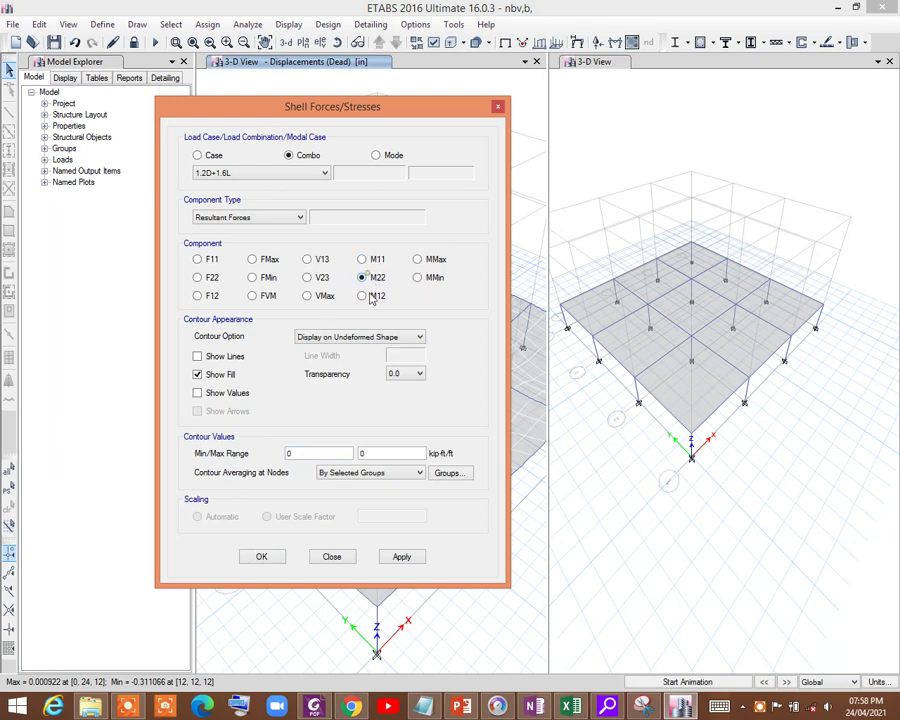
click(261, 556)
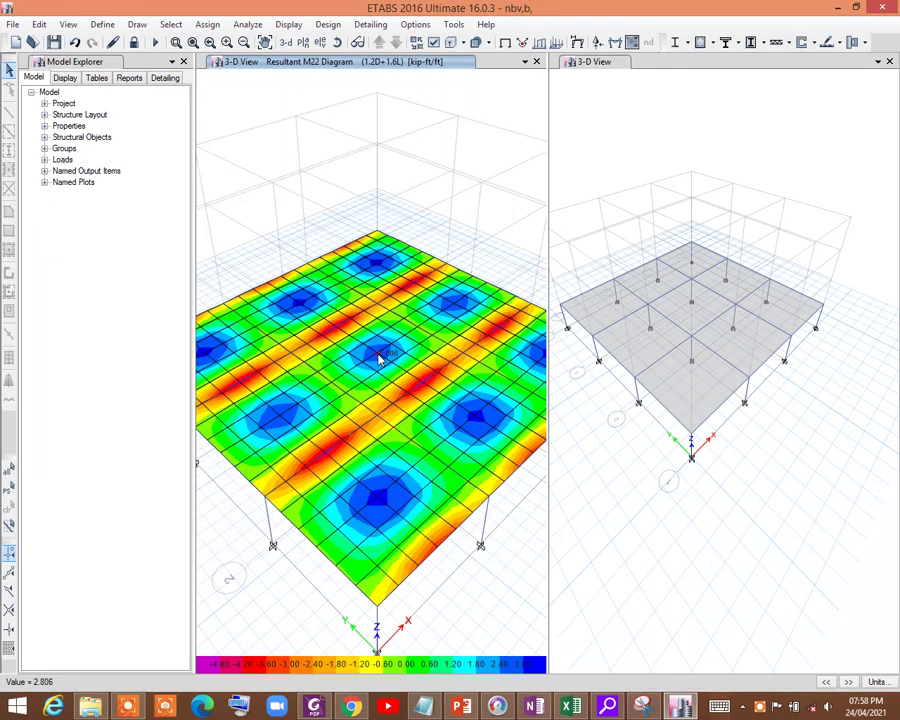
Step: Inspect the M22 moment at the centre of the middle slab and display the V23 shear contours for 1.2D+1.6L
right_click(379, 360)
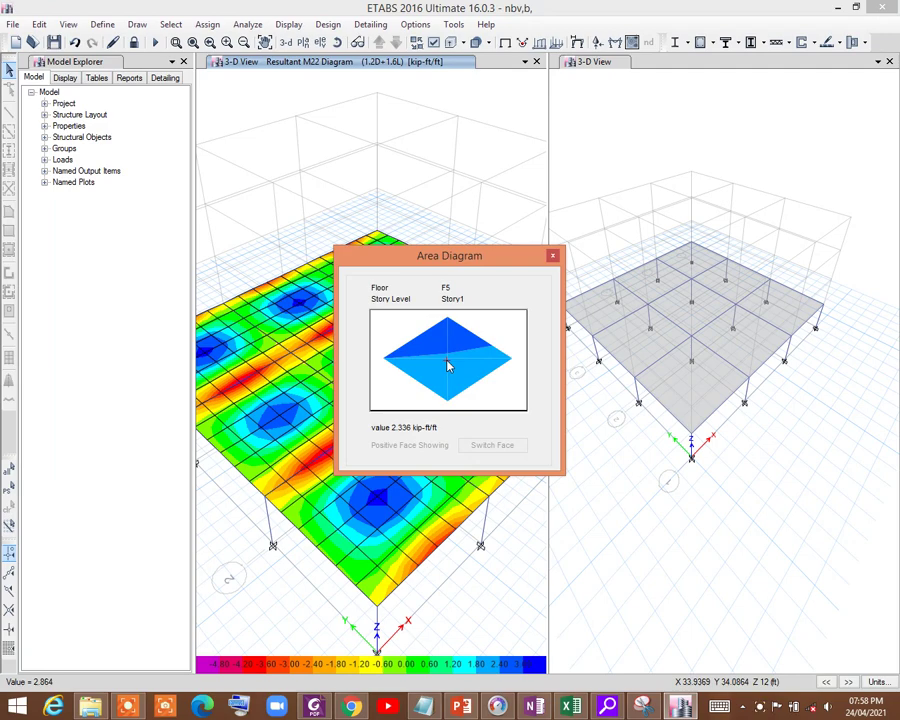
click(552, 256)
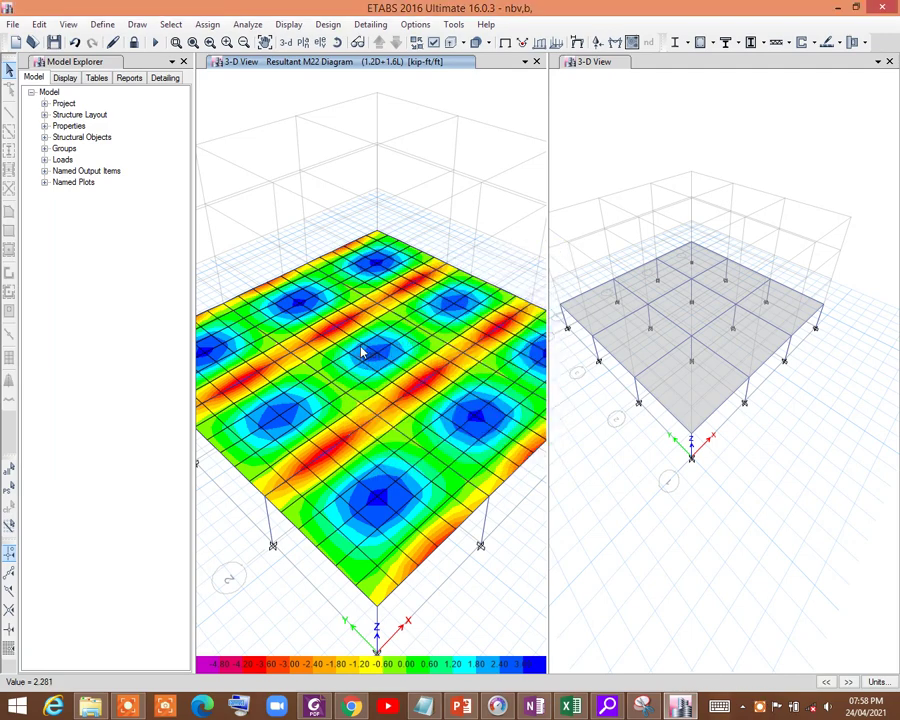
click(632, 42)
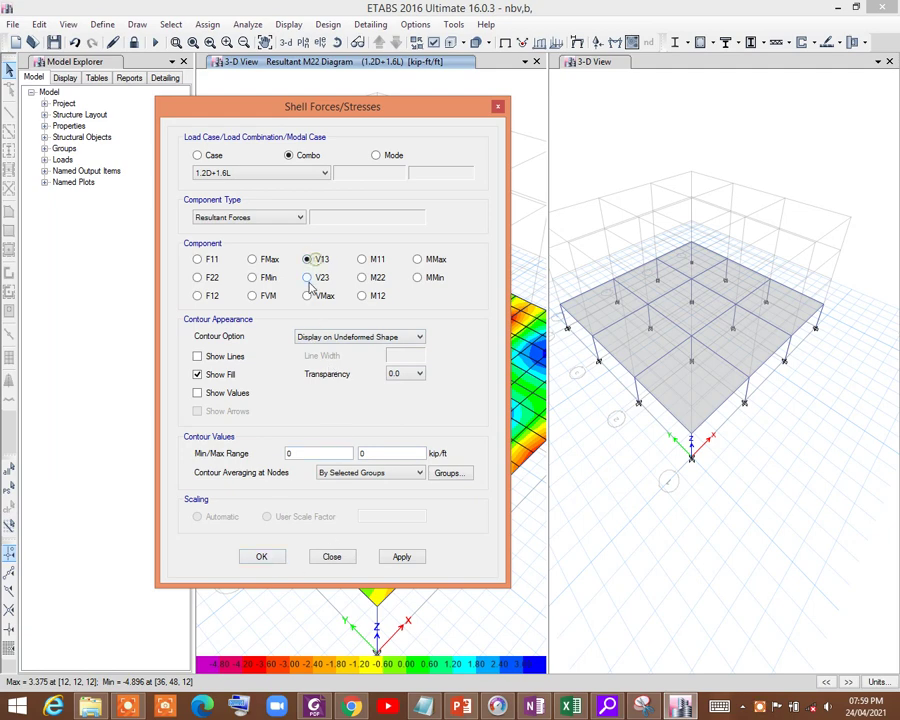
click(252, 560)
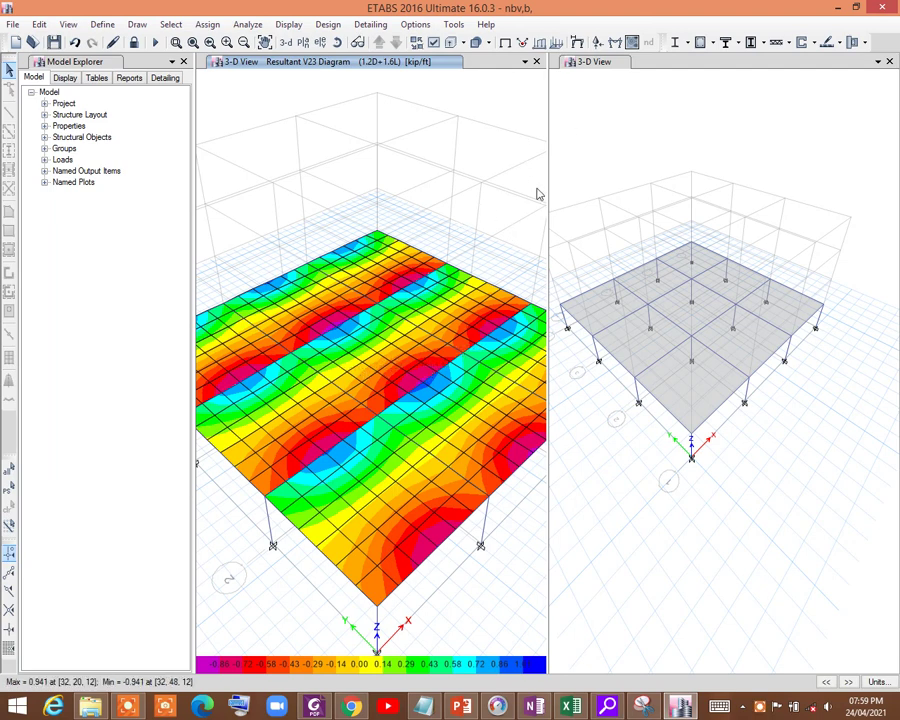
Step: Display the frame Moment 3-3 diagram for 1.2D+1.6L and examine the detailed shear, moment and deflection diagrams of two interior beams
click(632, 42)
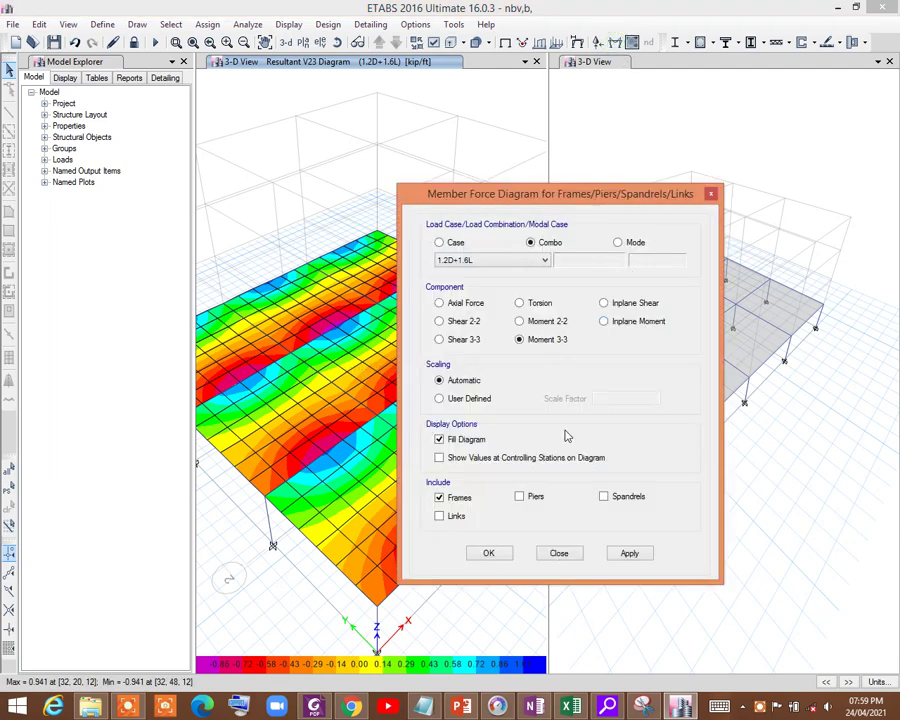
click(489, 555)
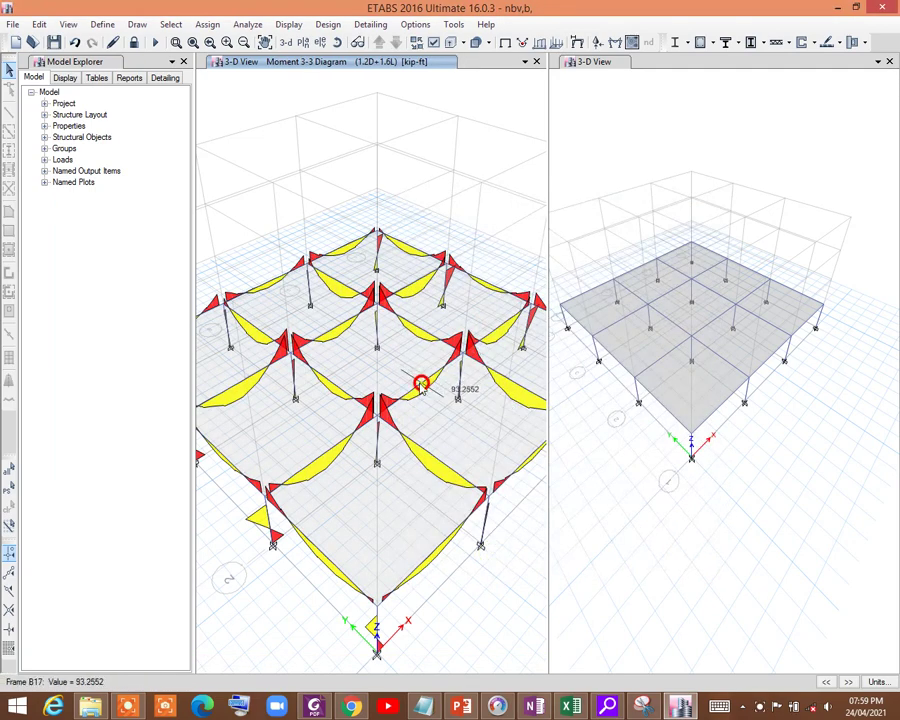
right_click(427, 384)
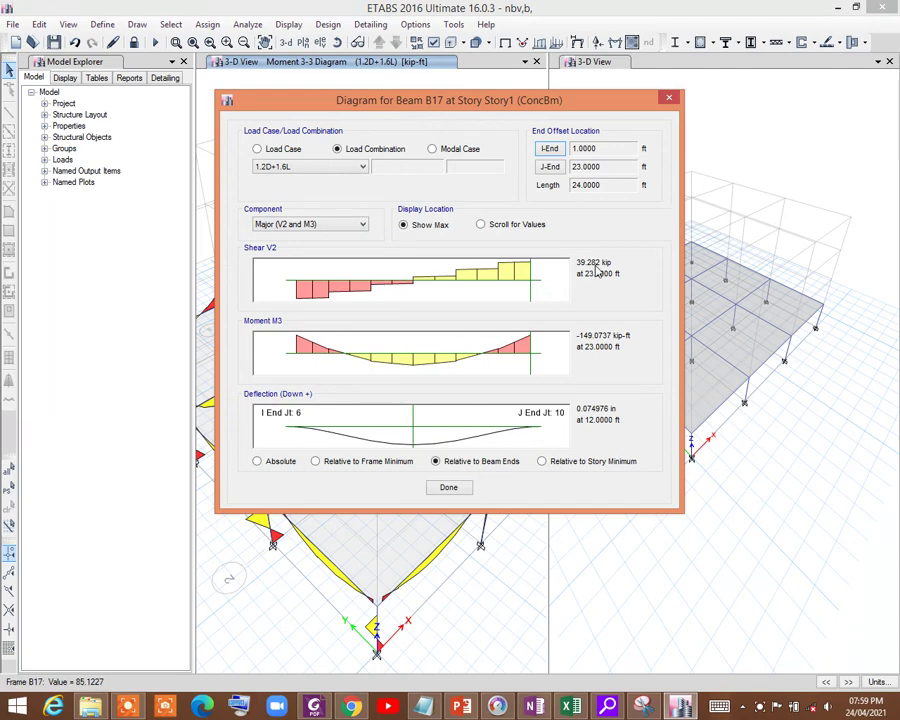
click(668, 98)
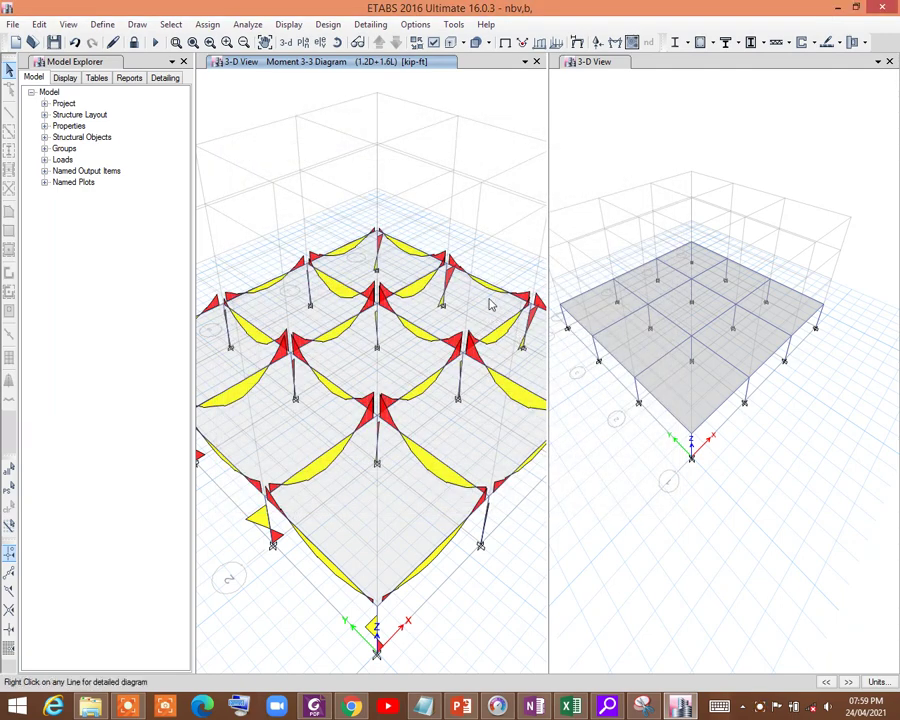
right_click(427, 333)
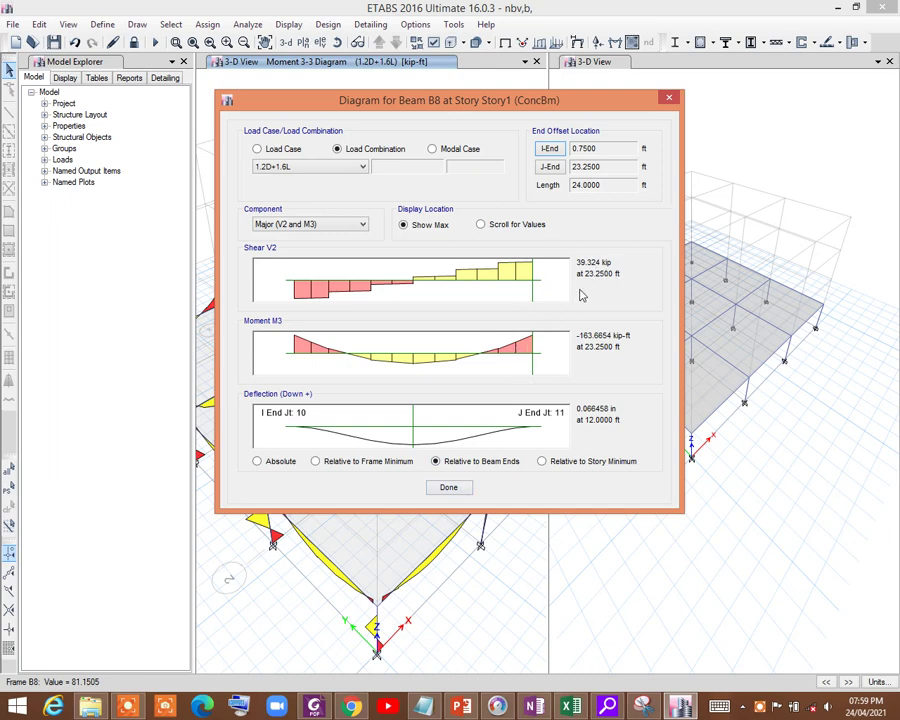
click(448, 488)
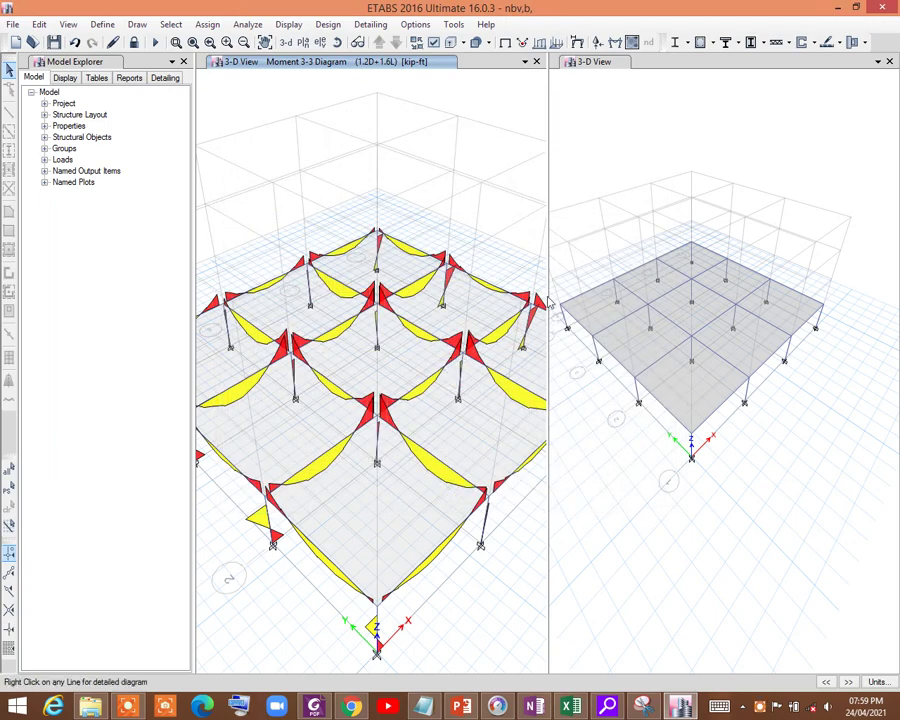
Step: Unlock the model so the analysis results are discarded and the structure can be edited again
scroll(434, 346, down, 2)
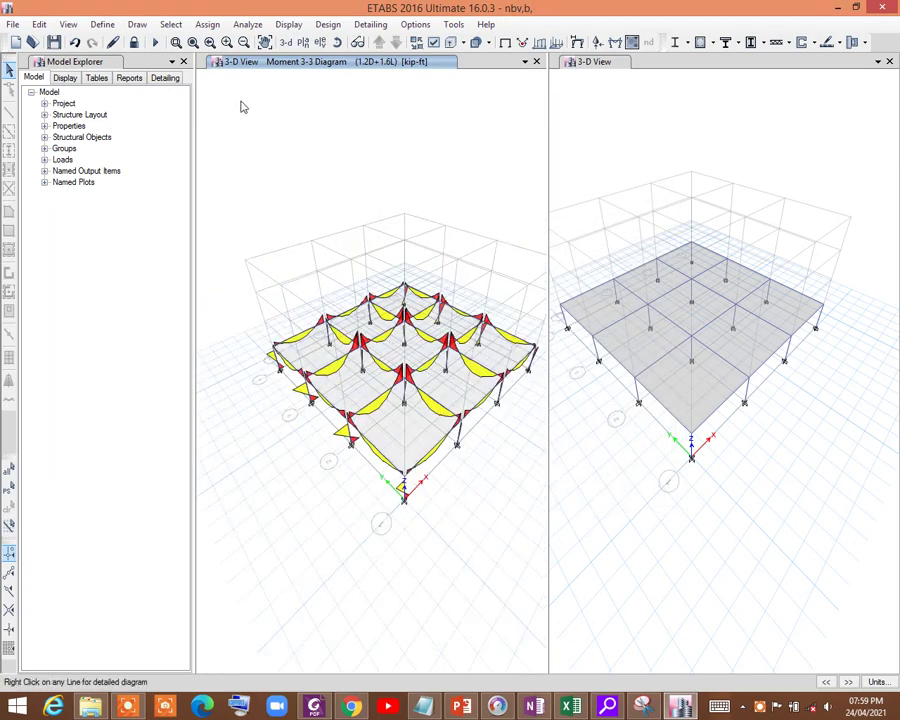
click(134, 42)
click(466, 405)
scroll(401, 405, up, 4)
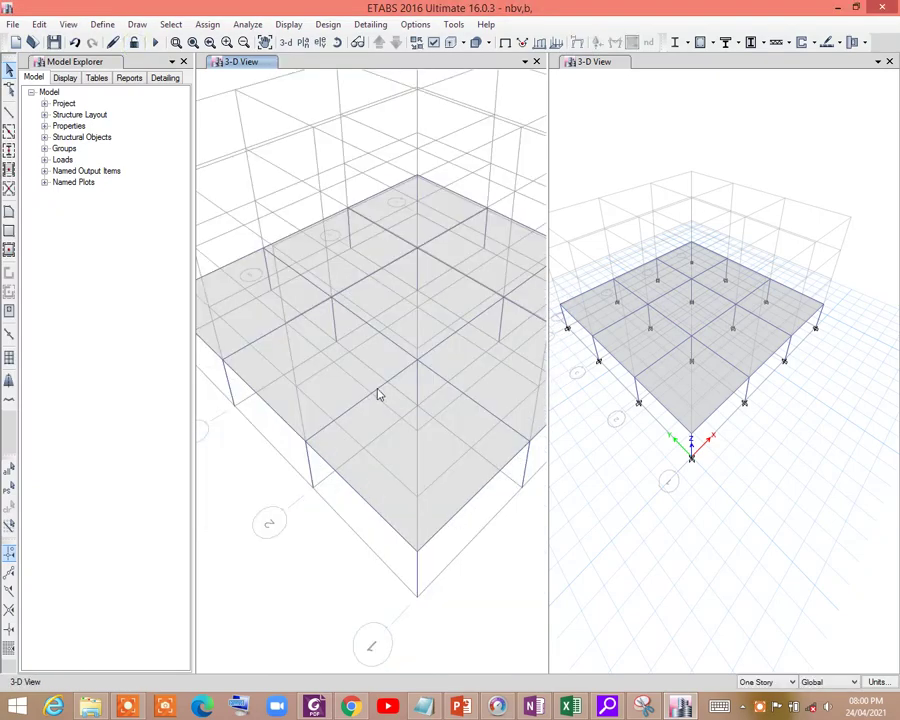
scroll(378, 394, down, 2)
click(358, 243)
key(ctrl+q)
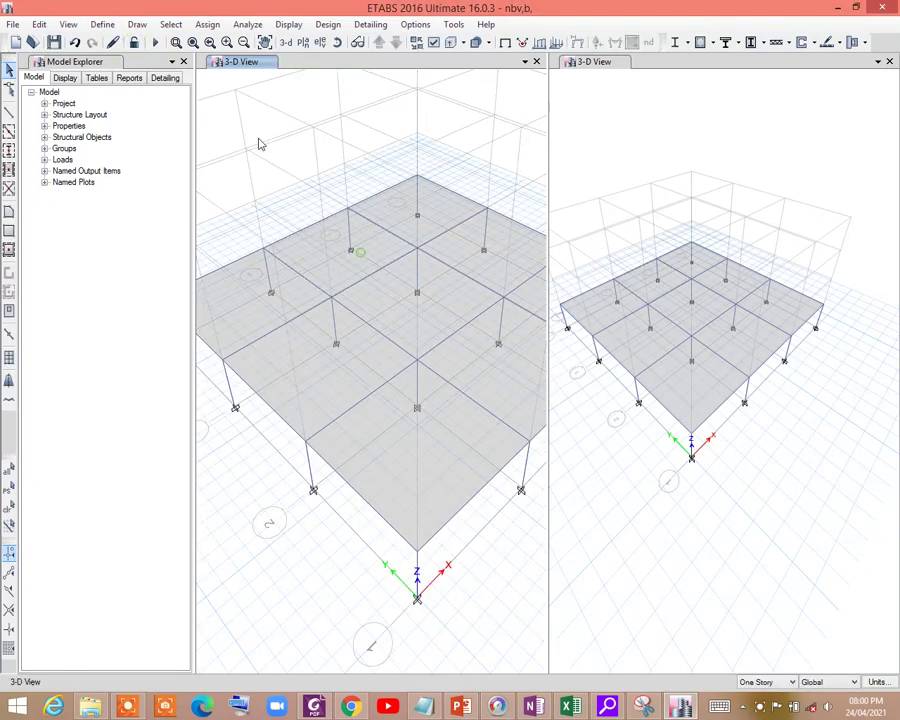
Step: Select all floor slabs in the model by the Floors object type
click(102, 24)
click(102, 24)
click(168, 25)
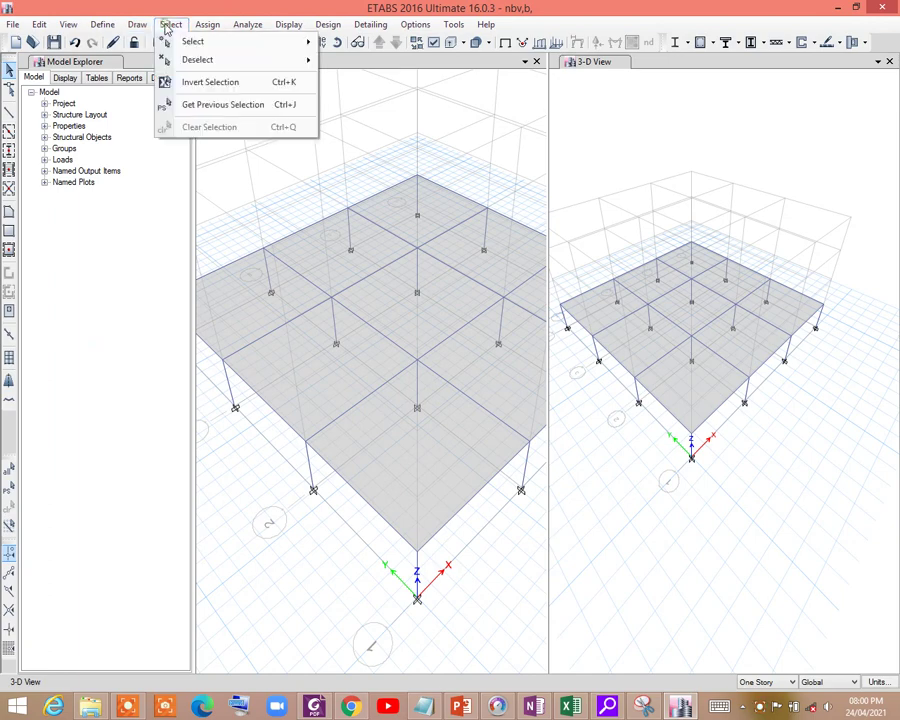
mouse_move(283, 43)
click(404, 143)
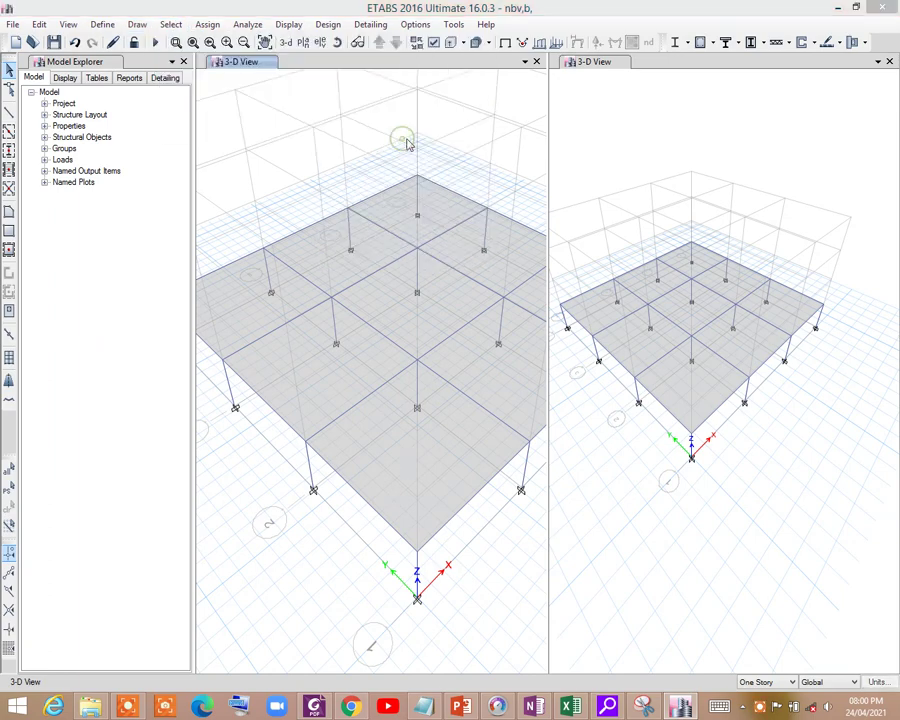
click(664, 330)
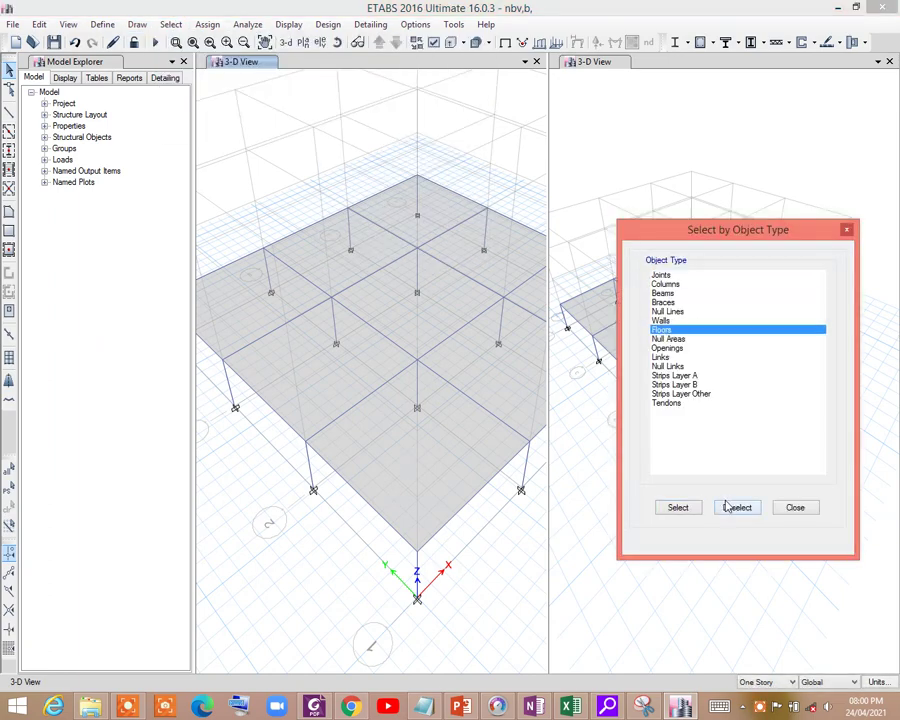
click(679, 509)
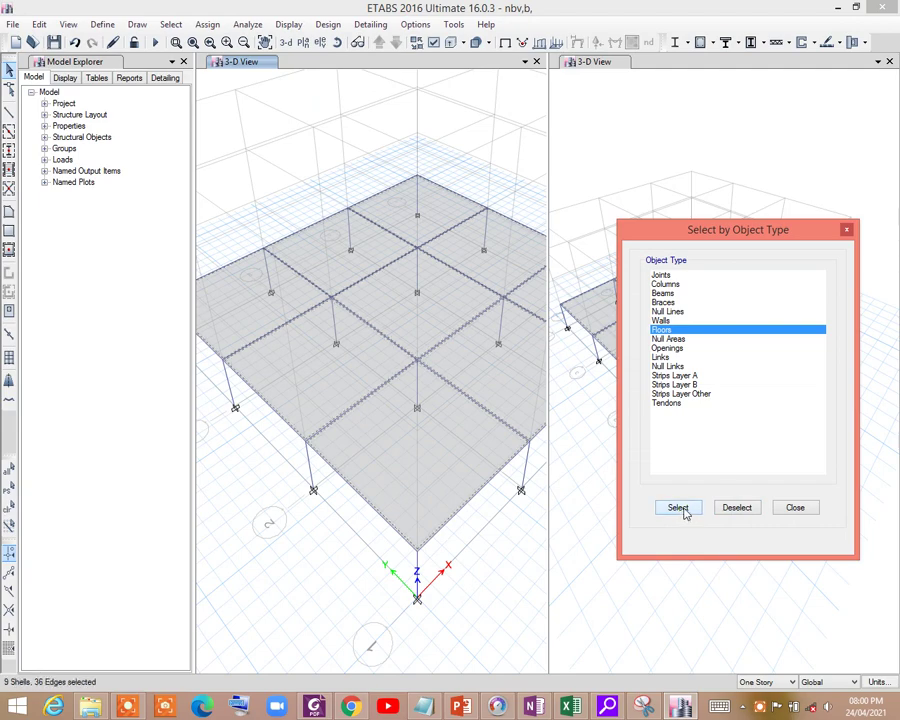
Step: Assign the shell-thin slab section to the selected floors and check the uniform loads on one of the slabs
click(207, 24)
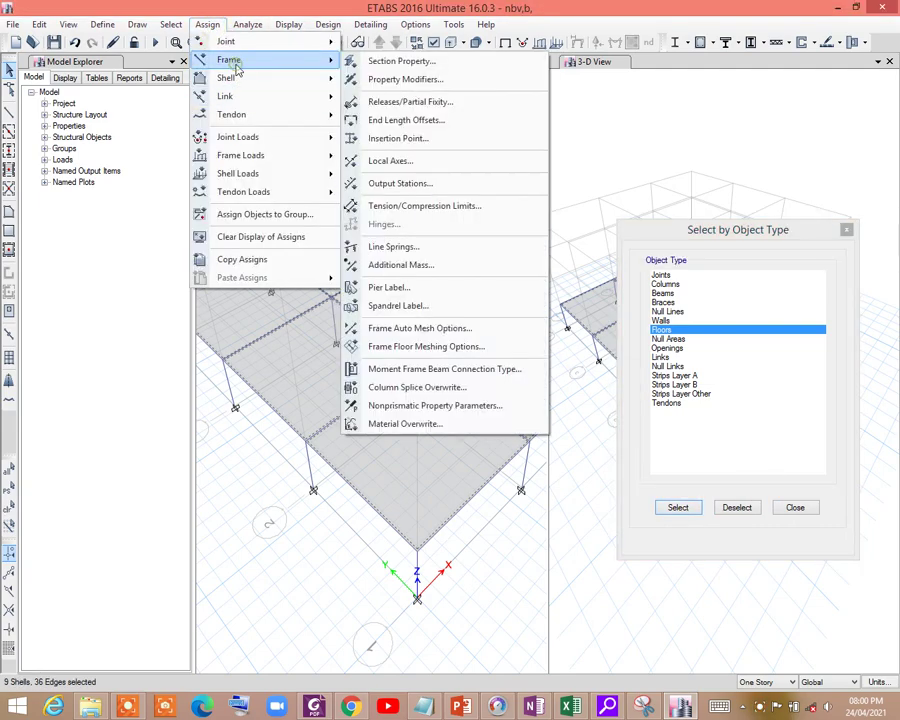
mouse_move(237, 78)
click(410, 82)
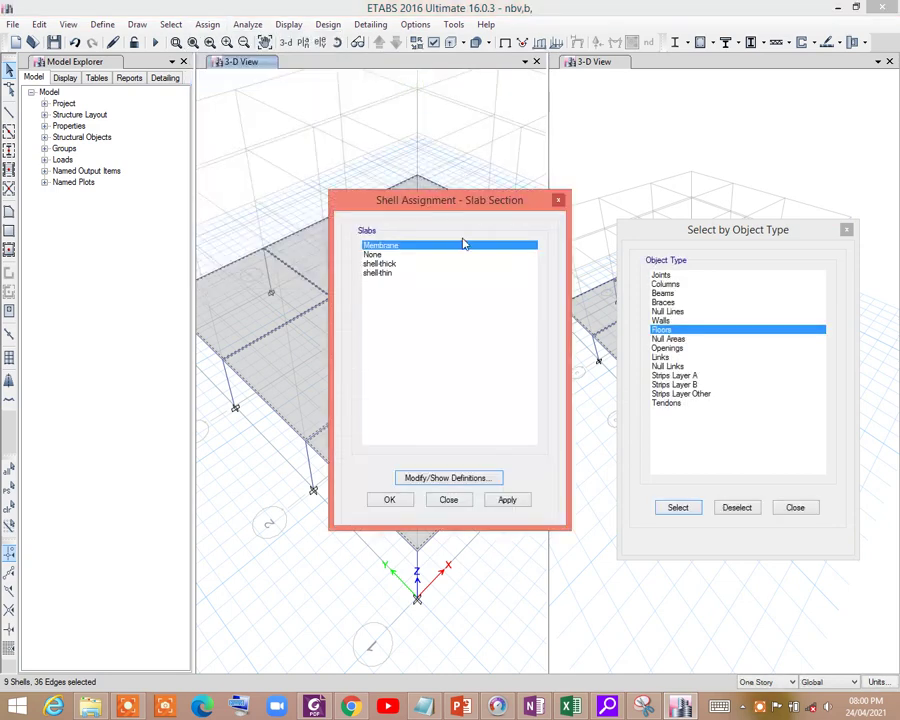
click(372, 264)
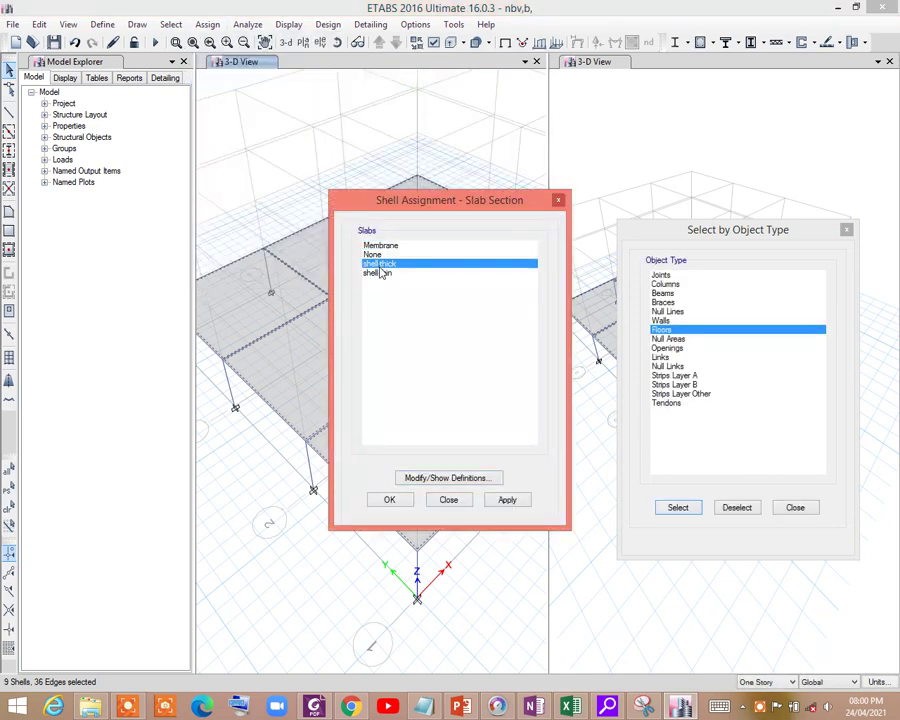
click(380, 273)
click(506, 502)
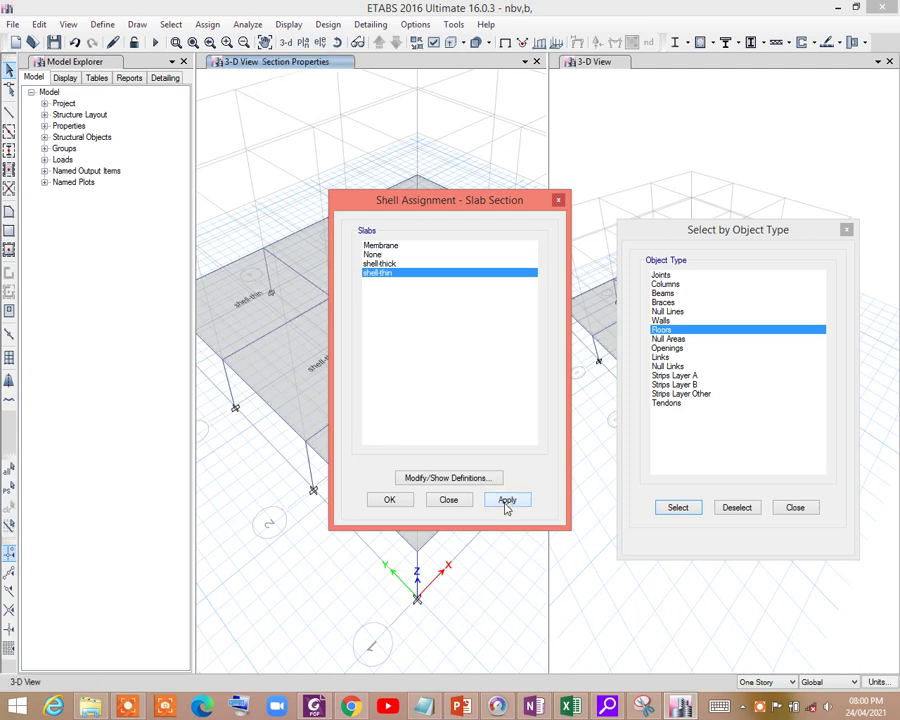
click(449, 501)
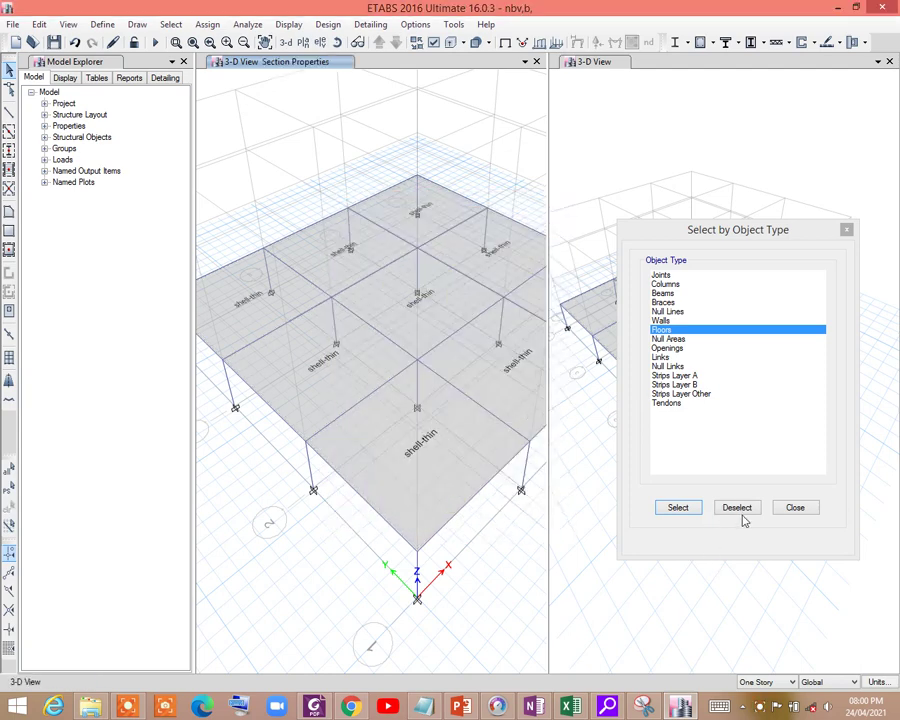
click(795, 508)
right_click(490, 376)
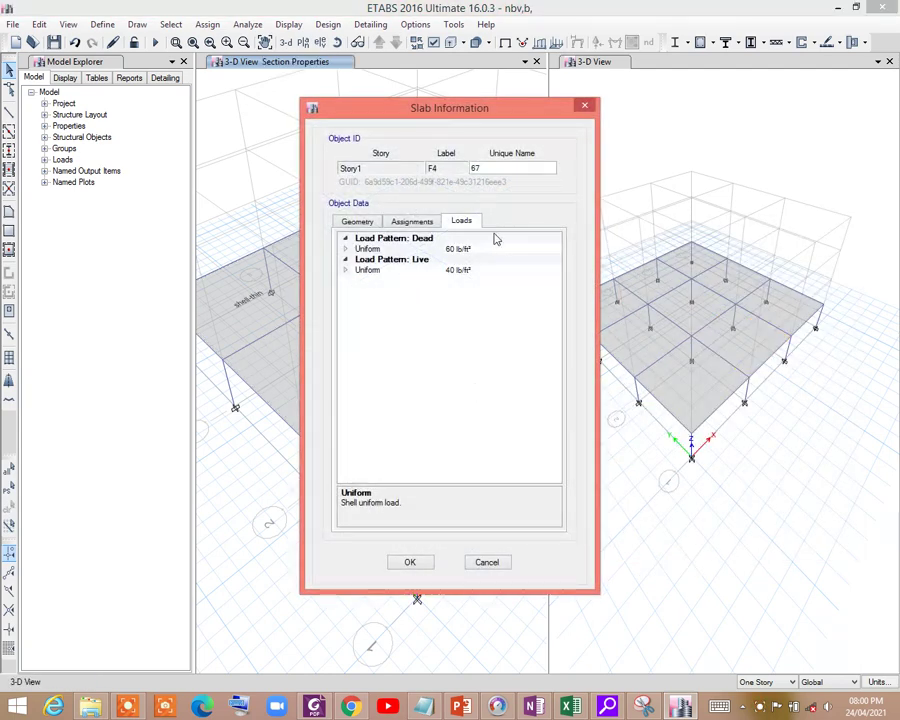
click(584, 105)
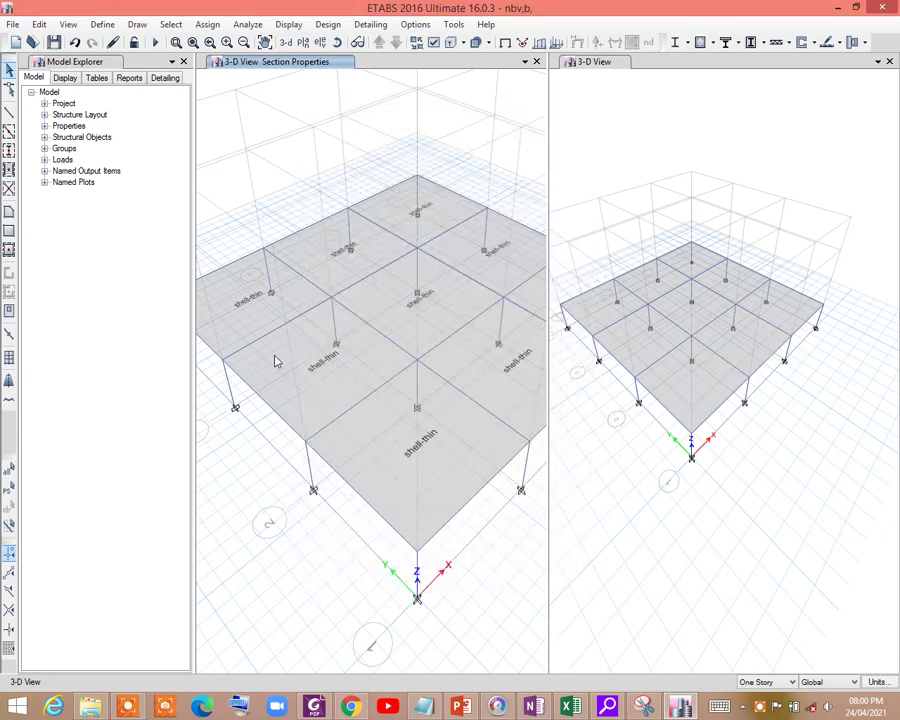
Step: Run the analysis and display the slabs' resultant VMax shear contours for the 1.2D+1.6L combination
click(155, 42)
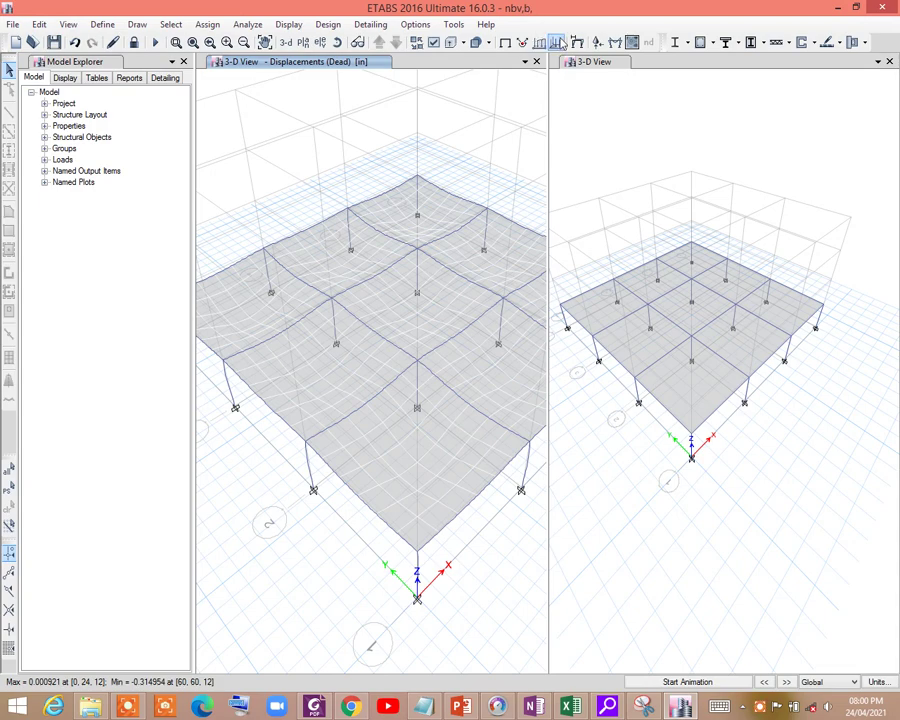
click(633, 43)
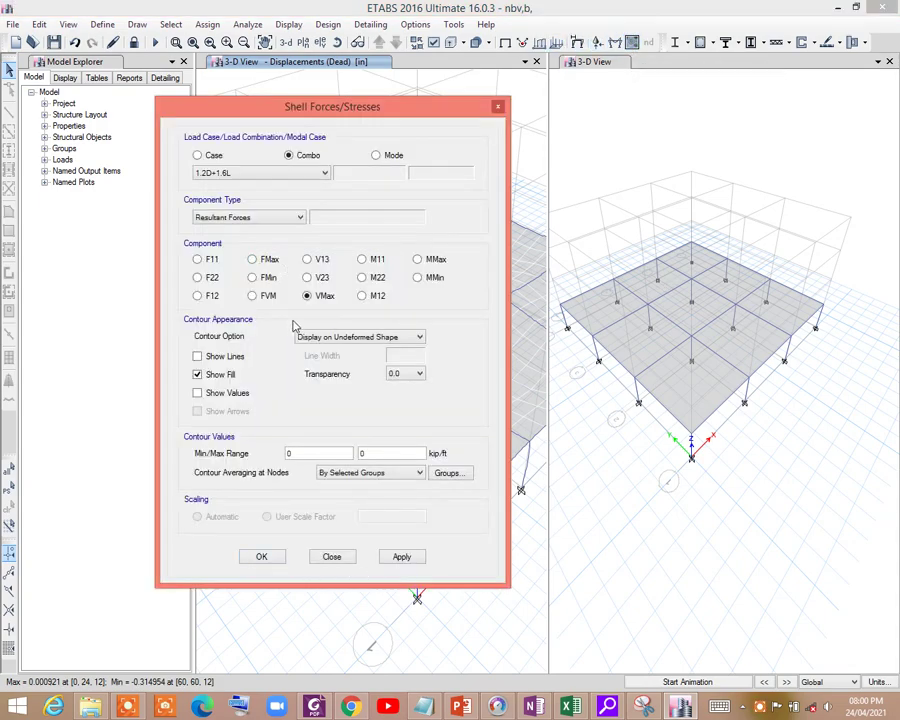
click(263, 556)
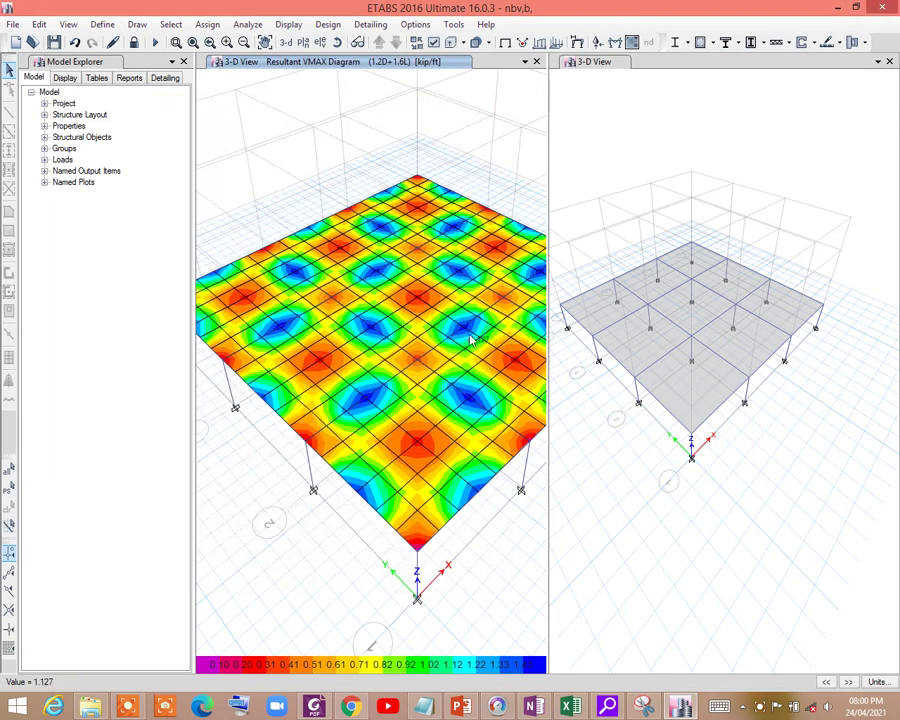
Step: Inspect the VMax shear in two mesh elements of the middle slab, F5 on Story1
scroll(407, 313, up, 1)
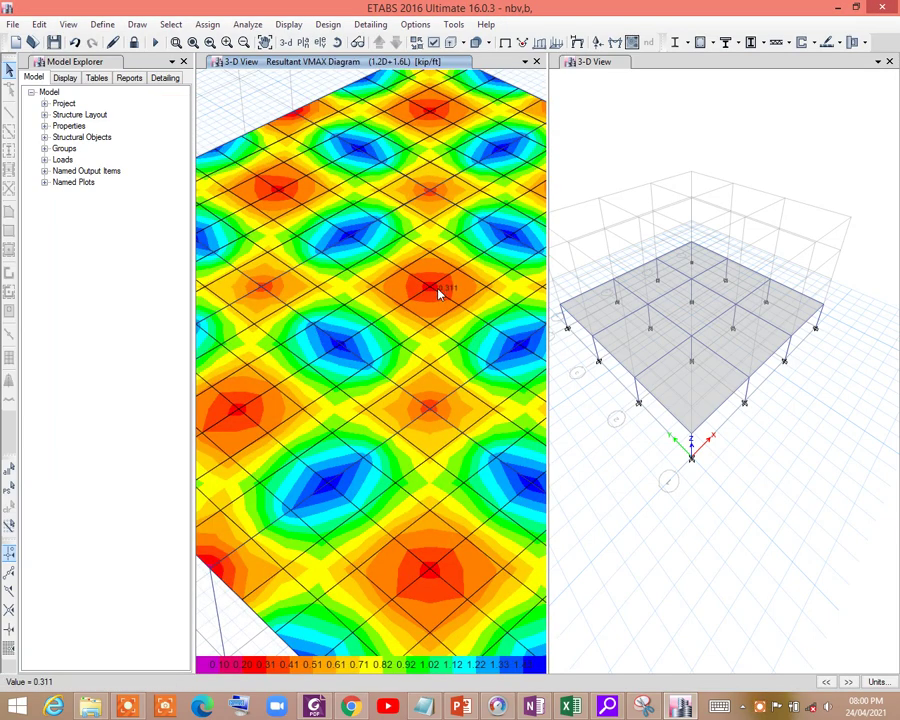
right_click(432, 290)
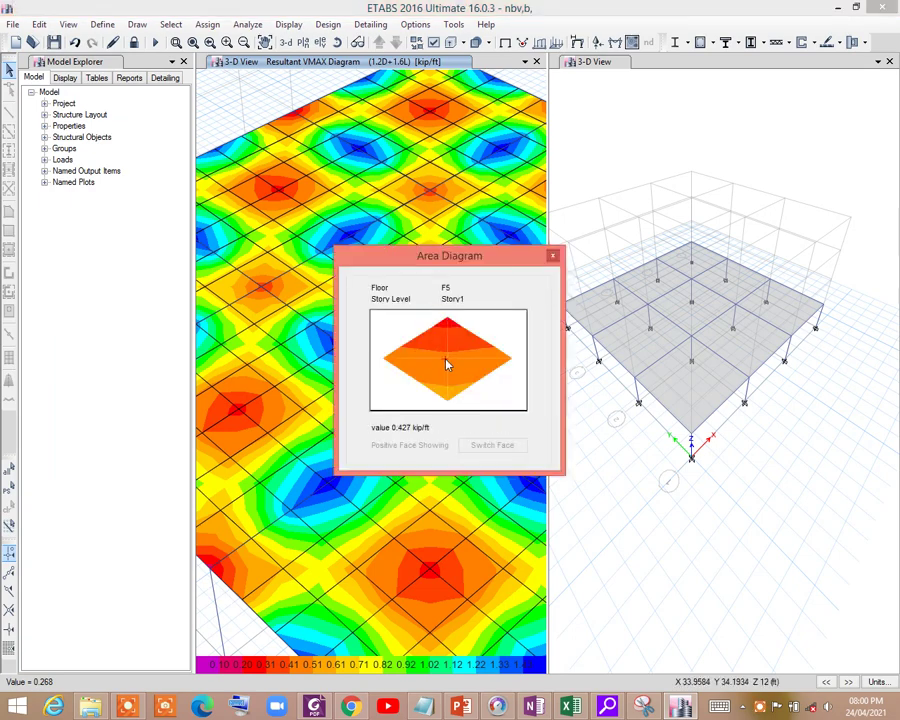
click(552, 255)
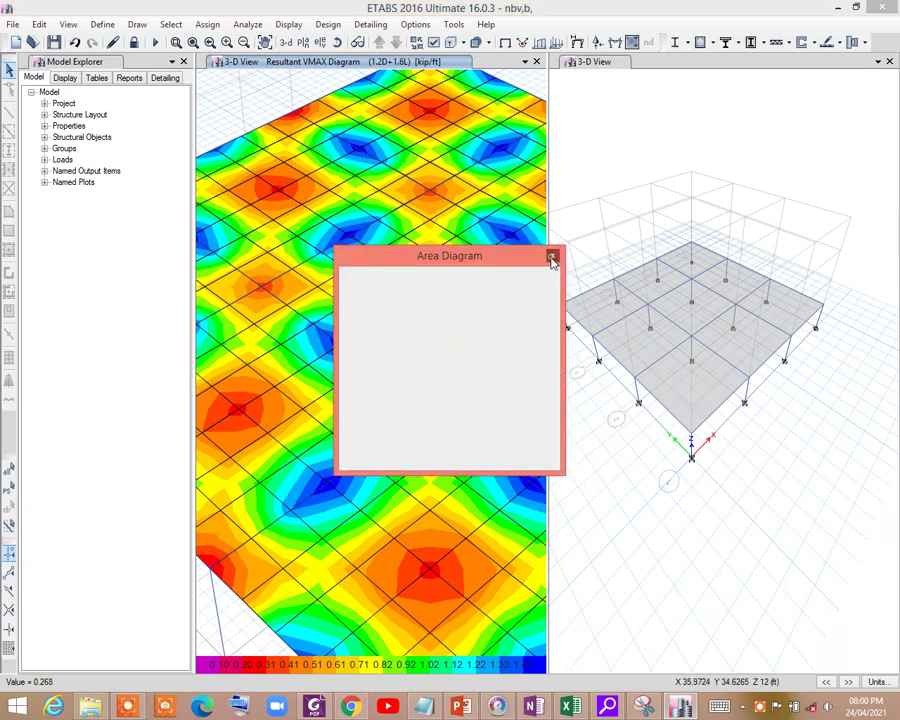
right_click(480, 324)
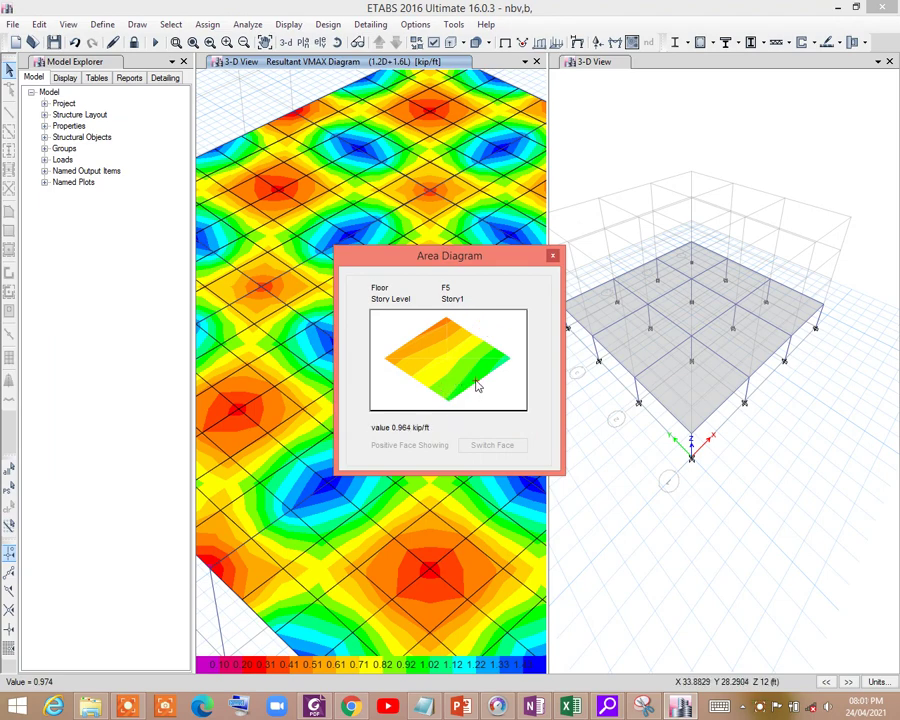
click(552, 255)
key(F3)
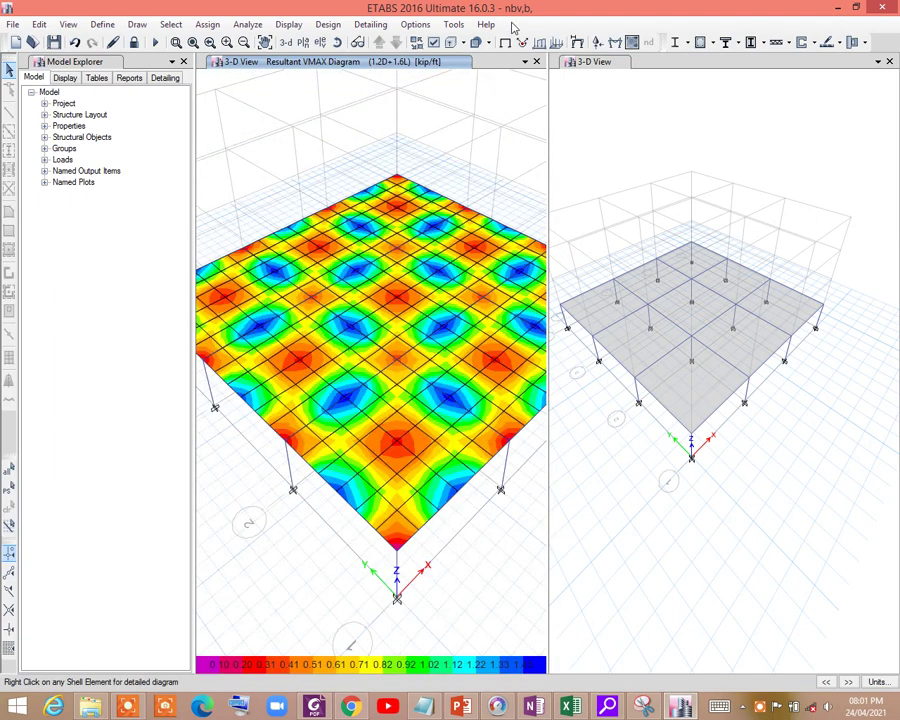
Step: Display the frame Moment 3-3 diagram for 1.2D+1.6L and examine the detailed shear, moment and deflection diagrams of interior beam B8
click(615, 43)
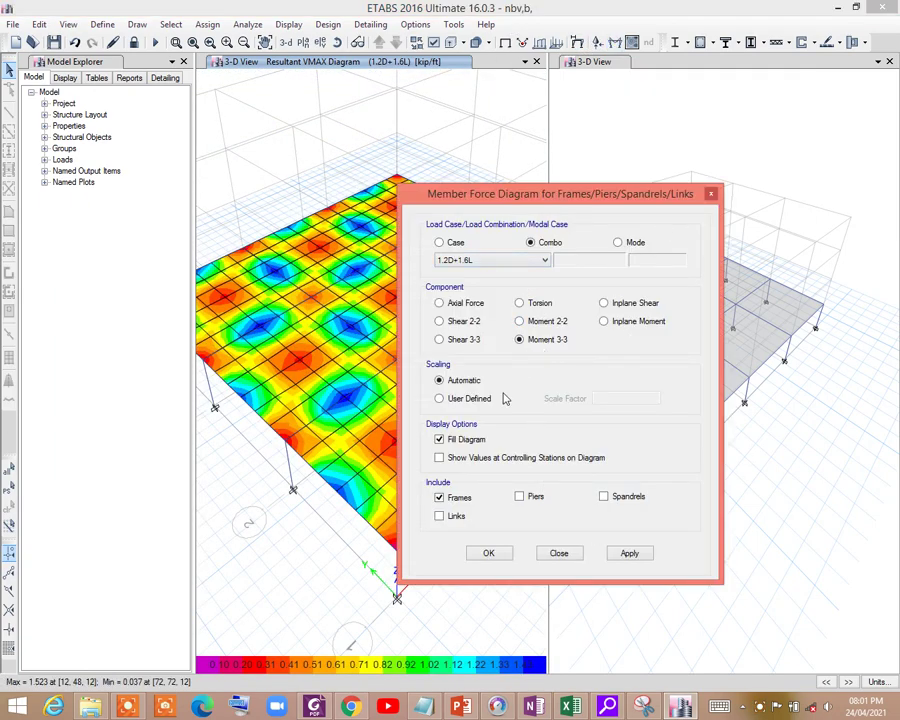
click(634, 551)
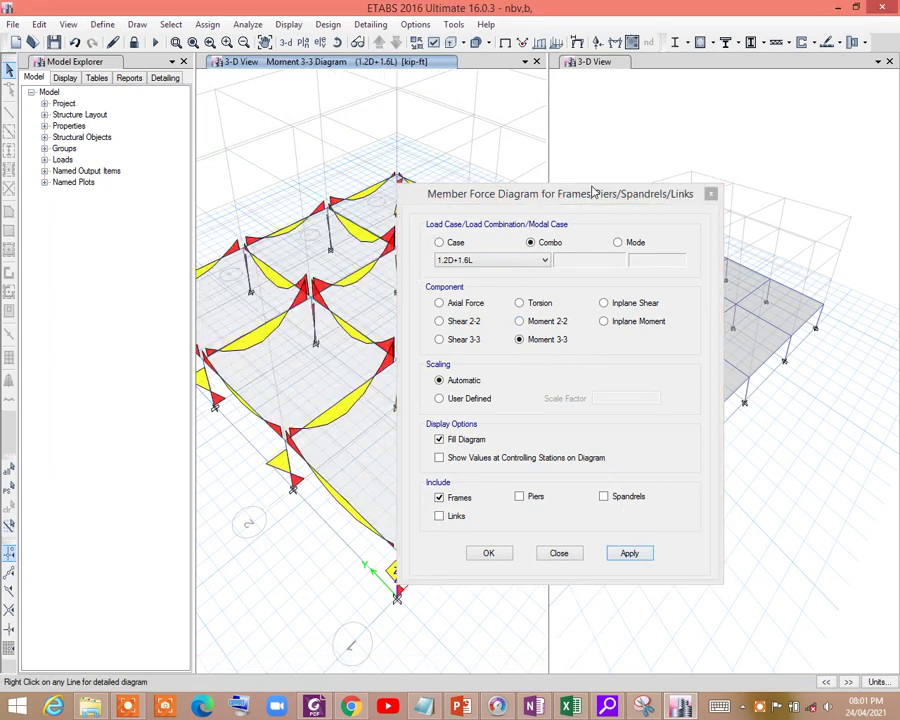
drag(593, 191, 801, 153)
mouse_move(433, 270)
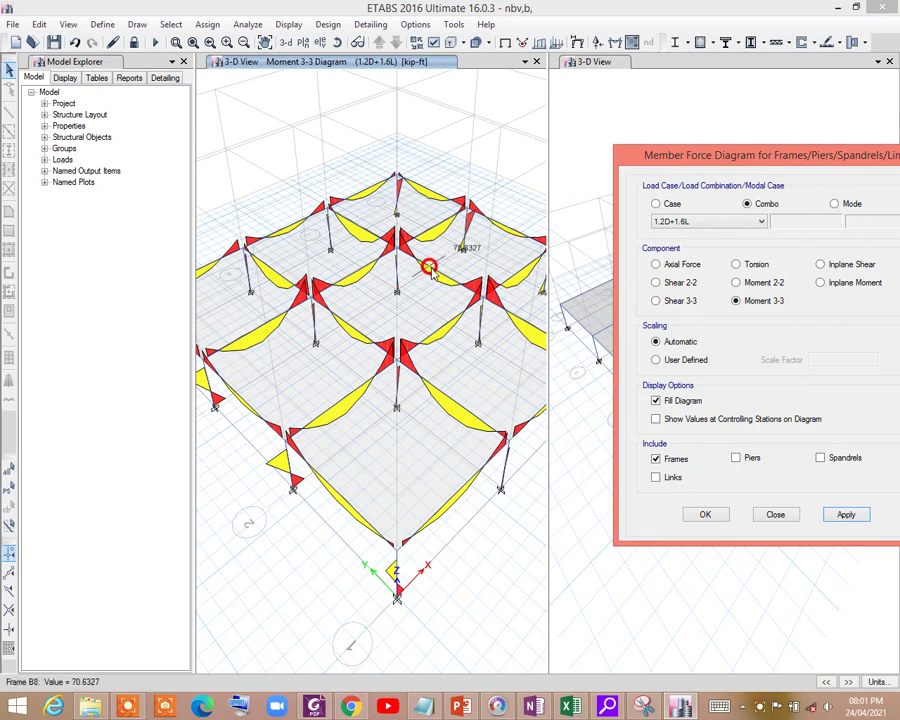
right_click(440, 276)
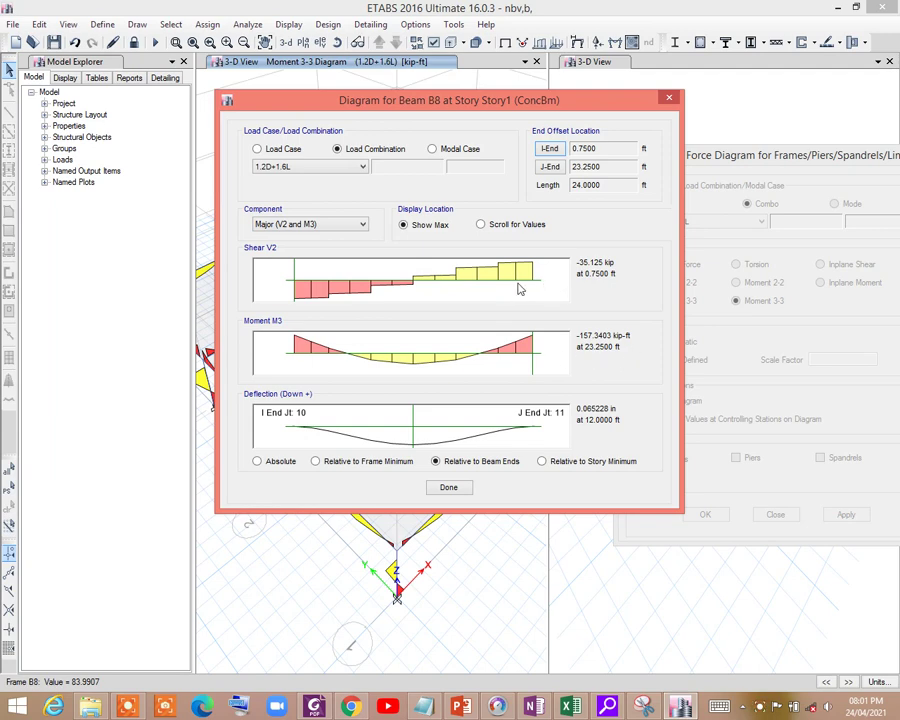
click(451, 489)
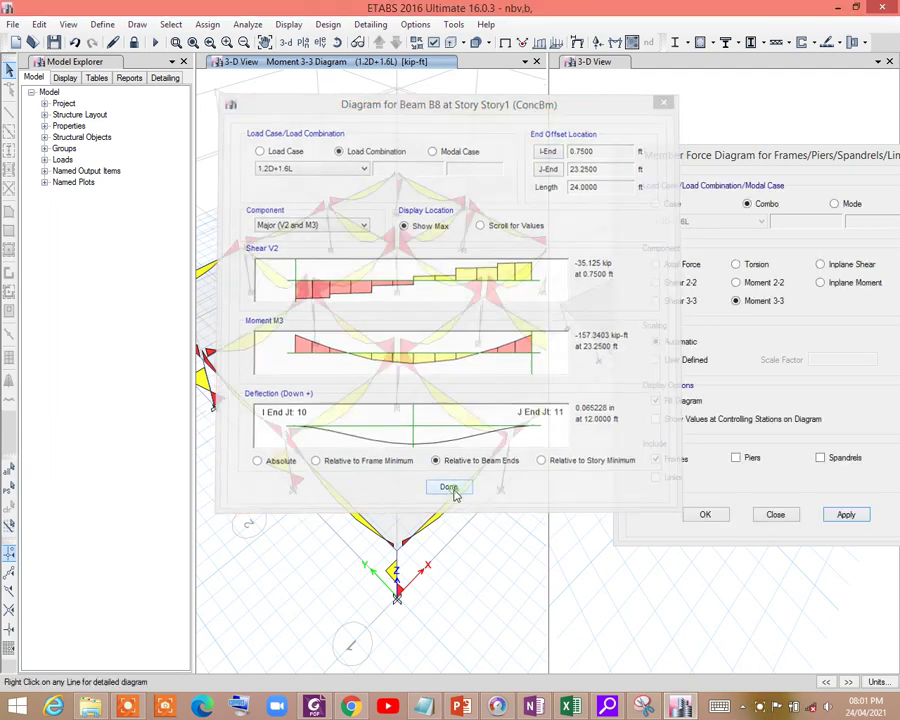
Step: Examine the detailed shear, moment and deflection diagrams of interior beam B17 and review the moment diagrams across the floor
right_click(447, 333)
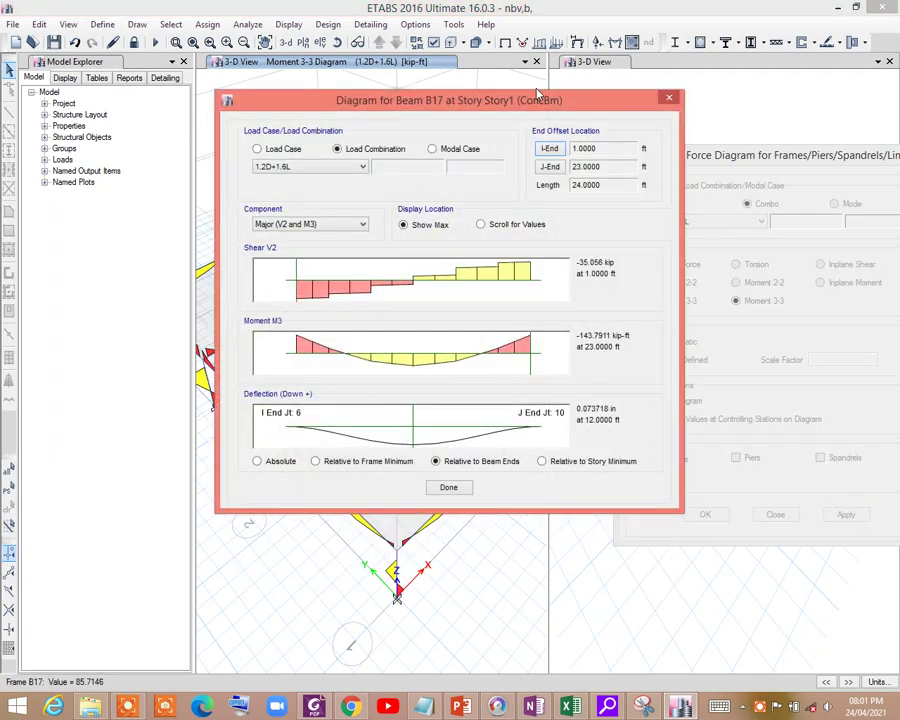
drag(532, 102, 478, 112)
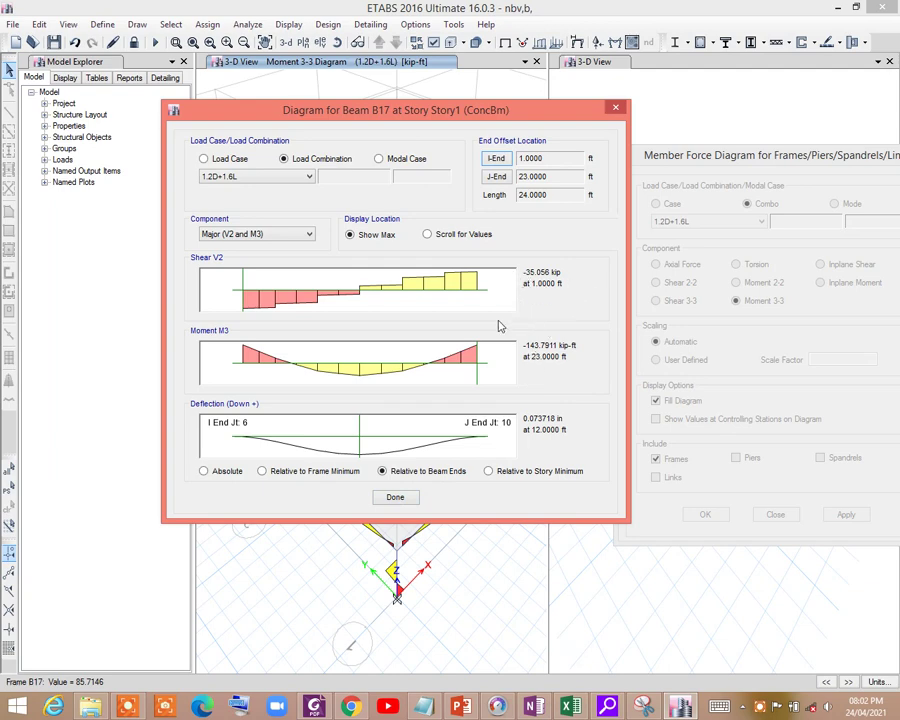
click(395, 498)
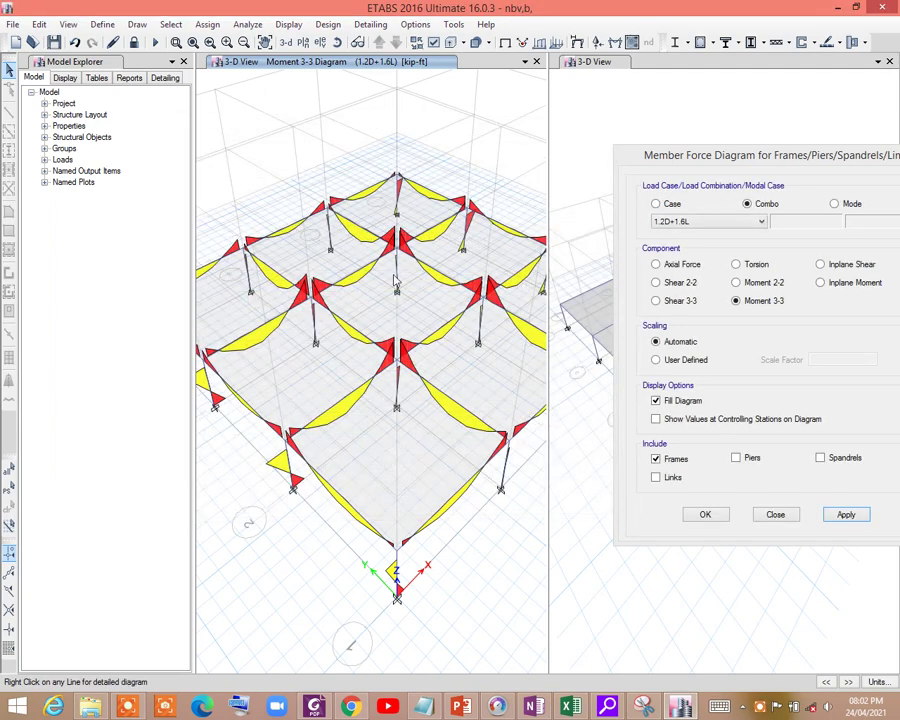
scroll(385, 340, down, 1)
scroll(402, 320, up, 2)
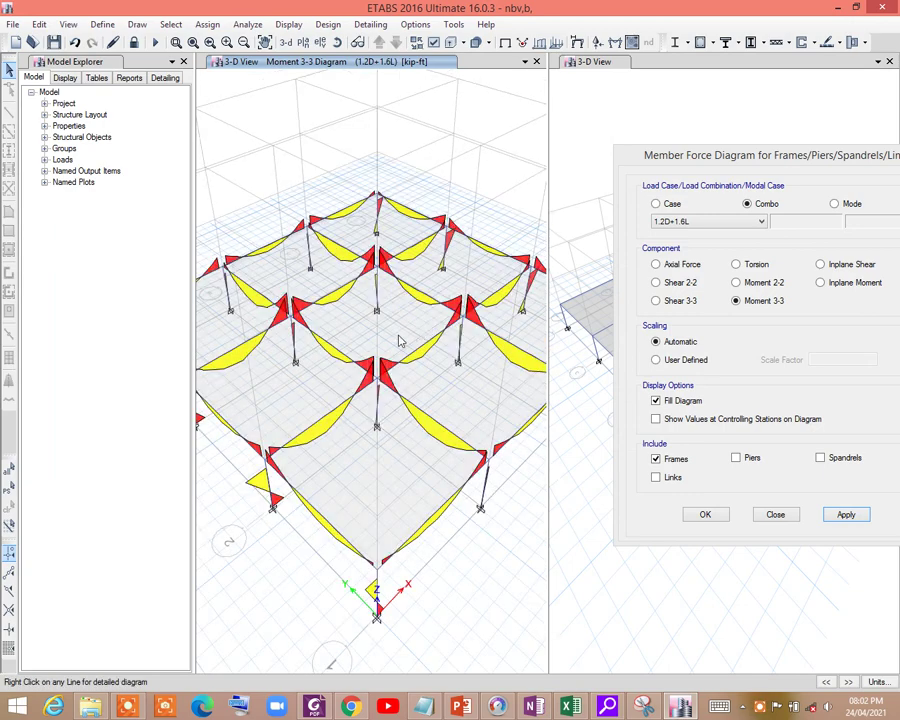
scroll(422, 340, up, 2)
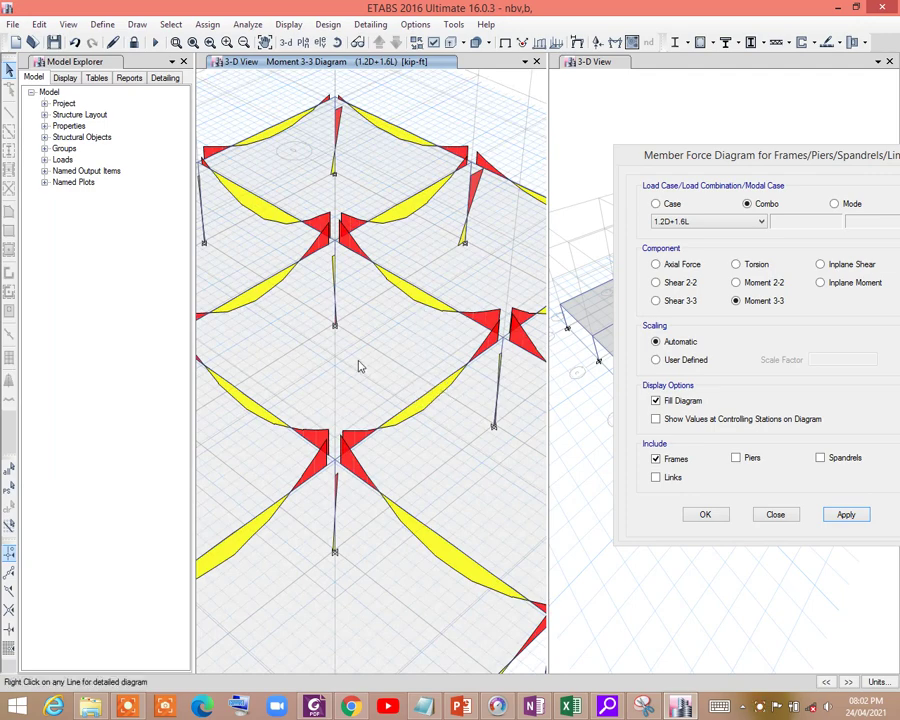
scroll(360, 364, down, 3)
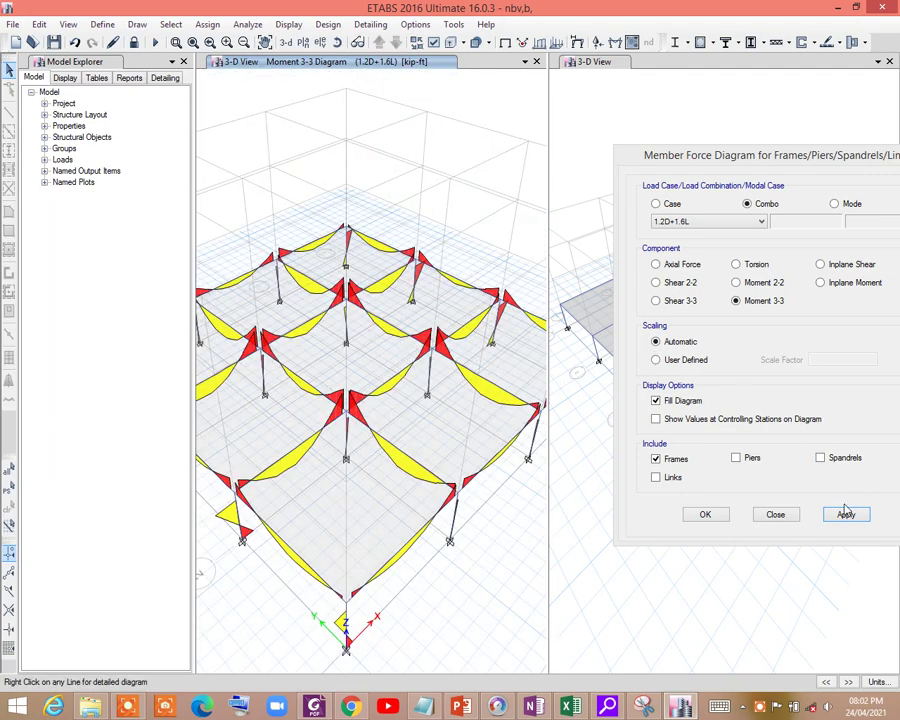
click(789, 515)
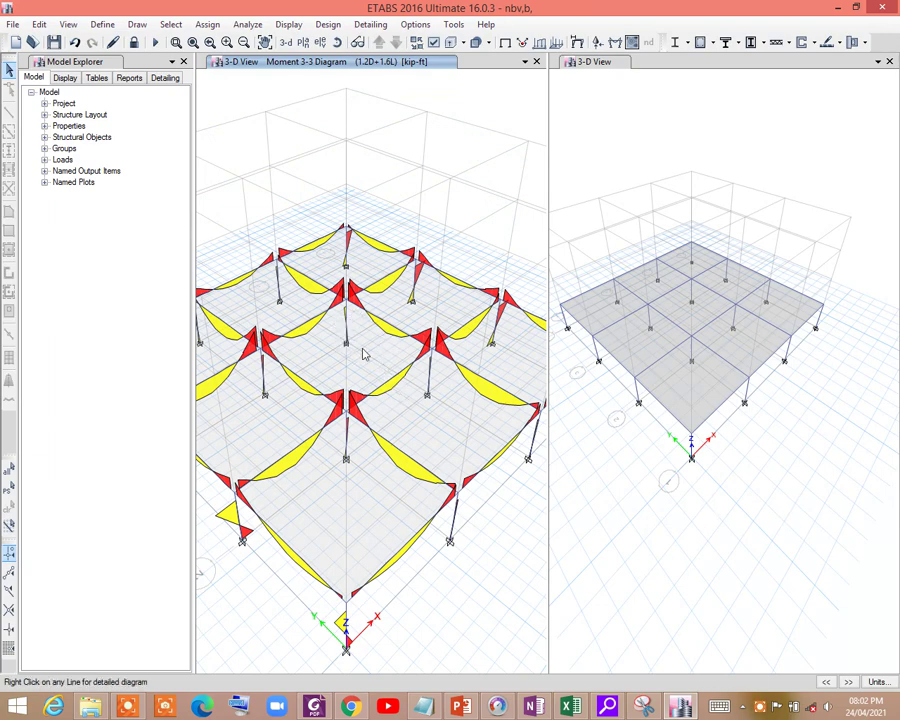
Step: Unlock the model and accept deleting the analysis results of the shell-thin slabs
key(F9)
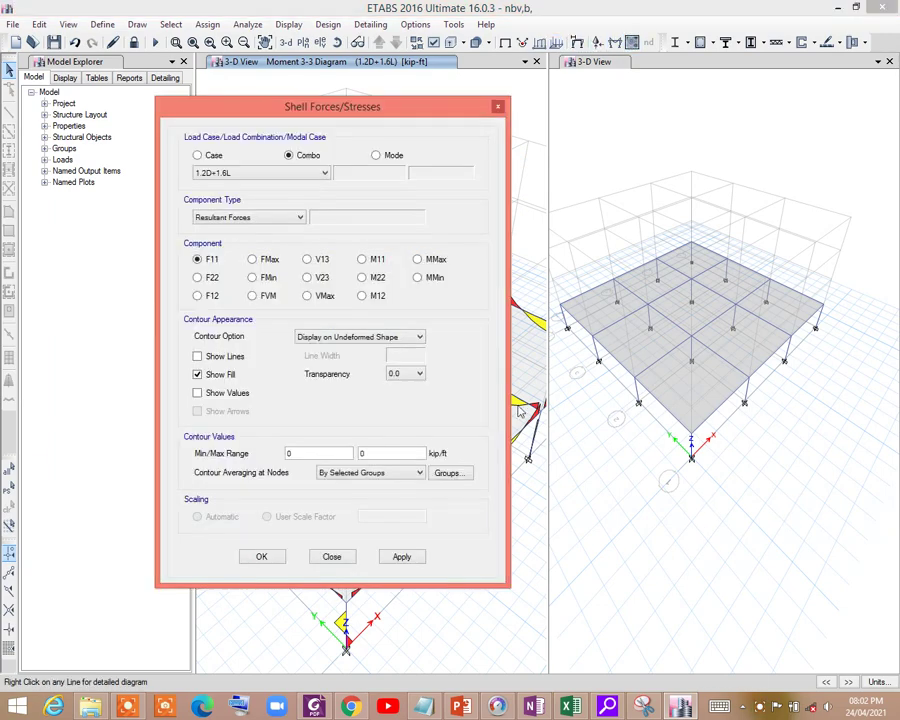
click(497, 106)
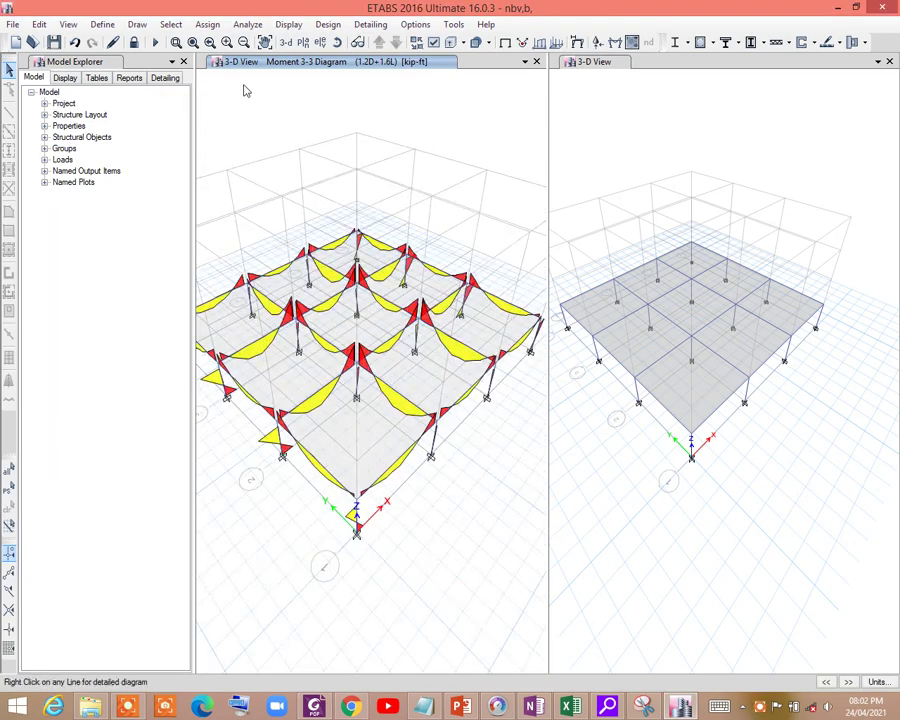
click(133, 42)
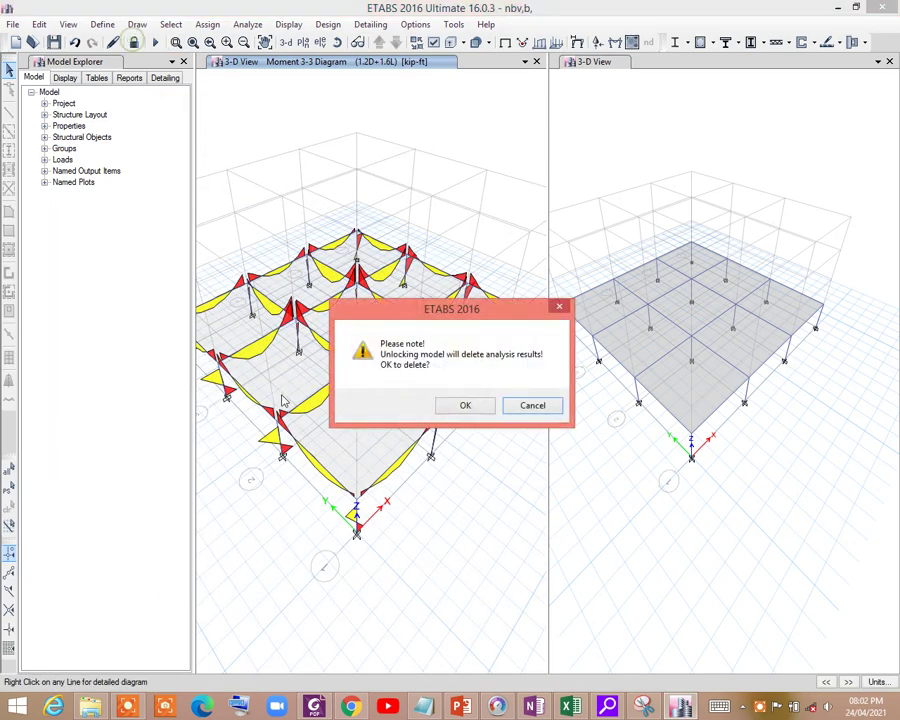
click(465, 406)
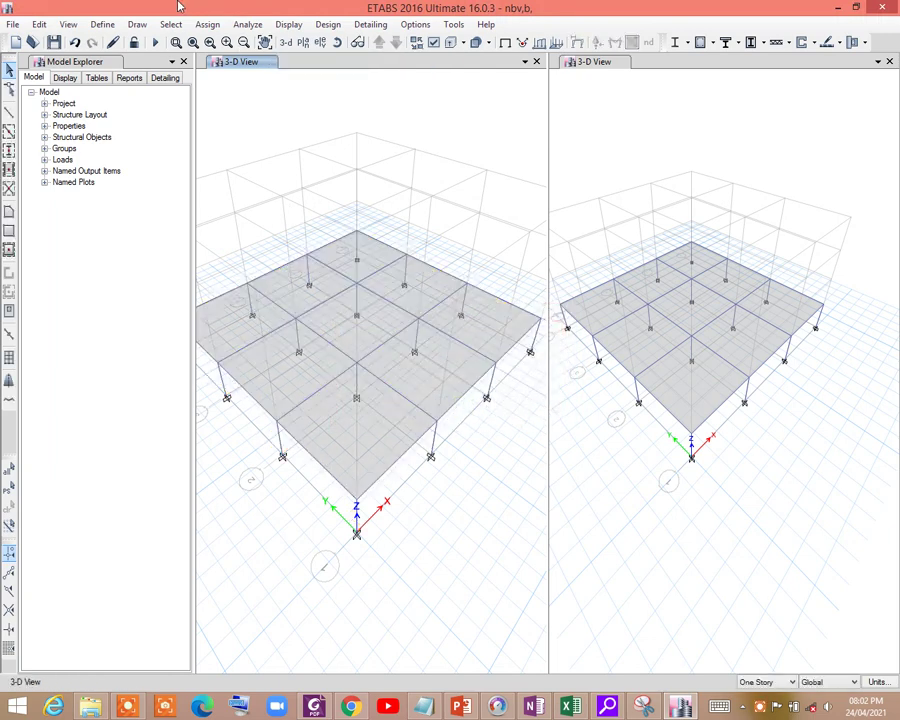
Step: Select all floor objects by object type and delete them from the model
click(249, 309)
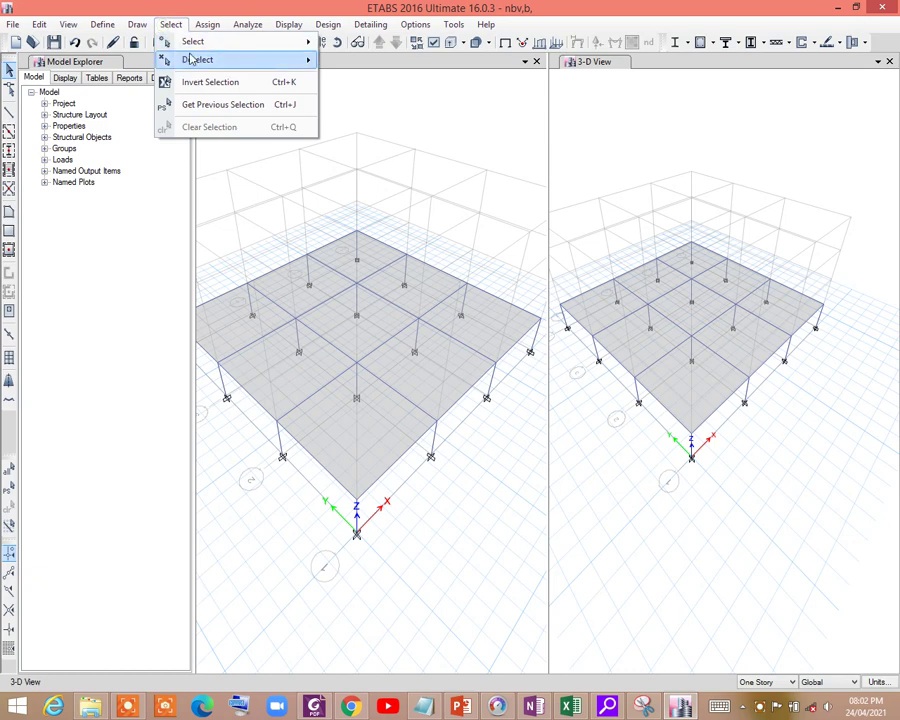
mouse_move(192, 44)
click(369, 145)
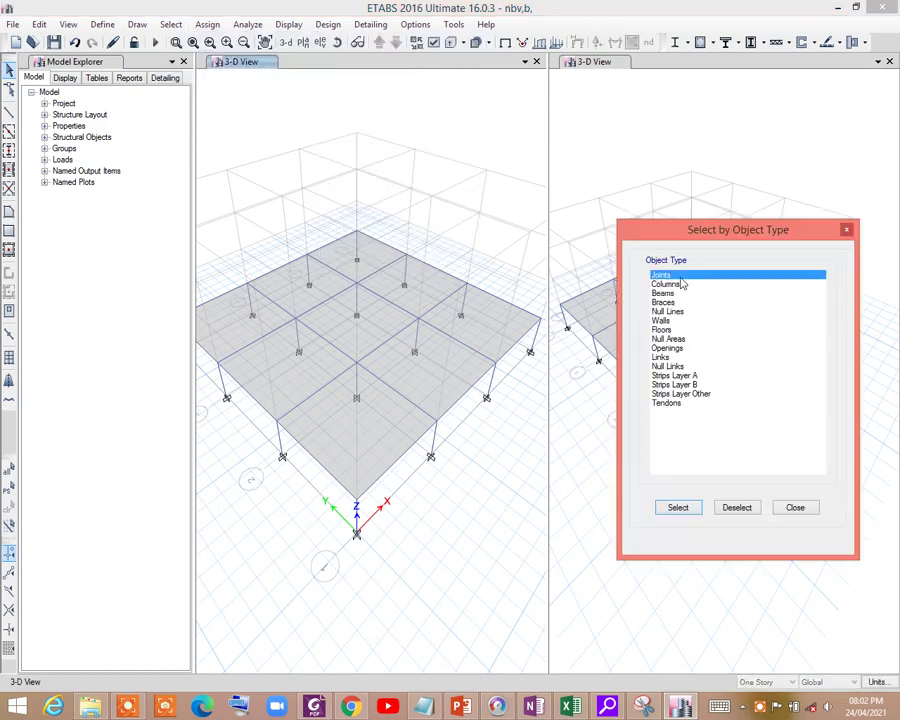
click(664, 330)
click(680, 508)
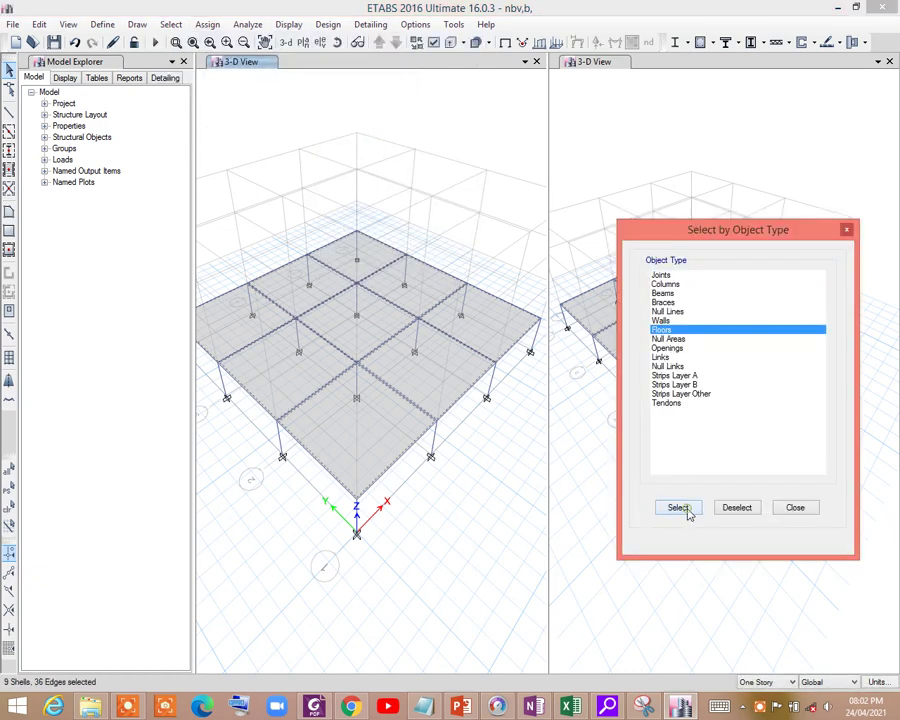
click(39, 24)
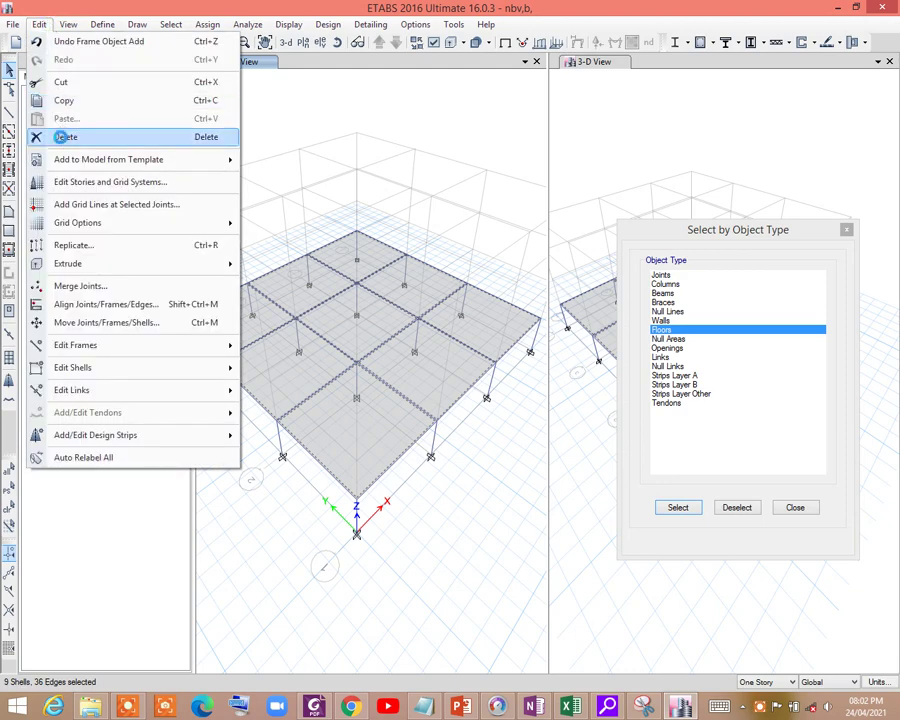
click(60, 135)
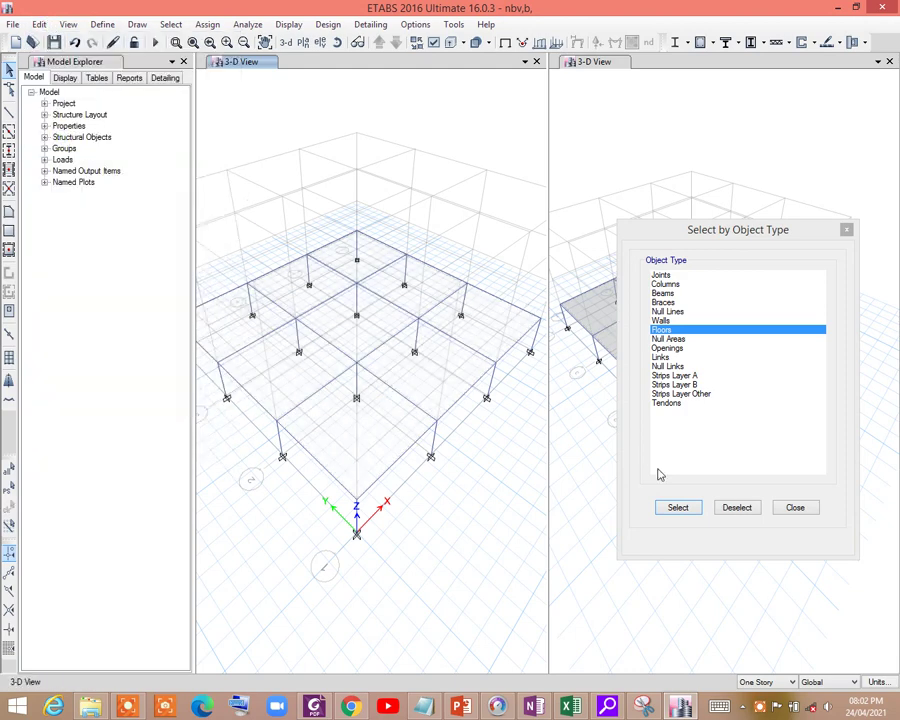
Step: Open the Story1 plan and draw slabs with the Membrane property across all nine grid bays
click(304, 42)
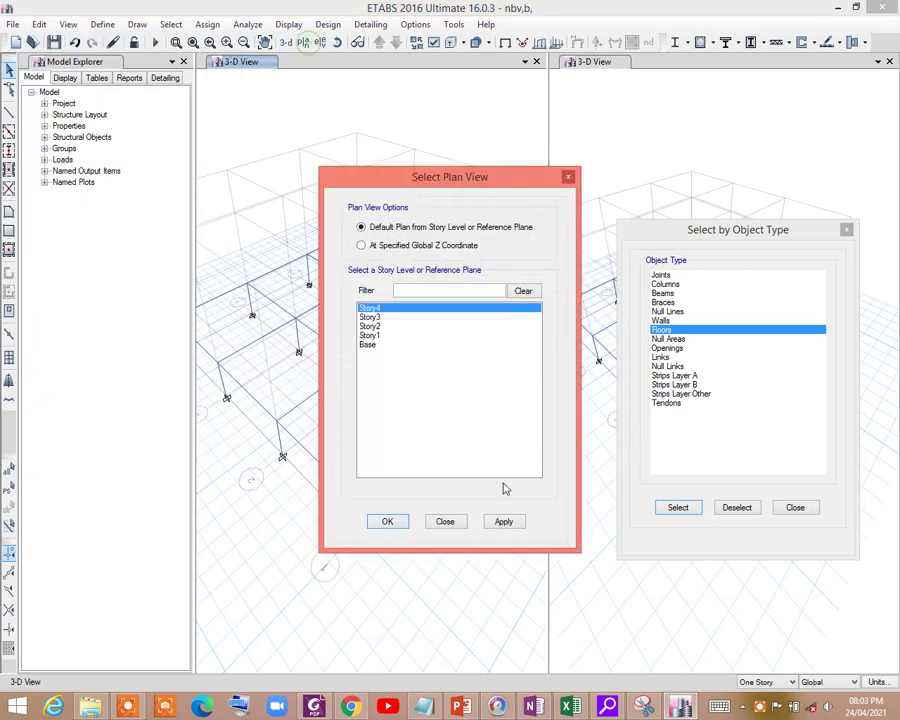
click(390, 523)
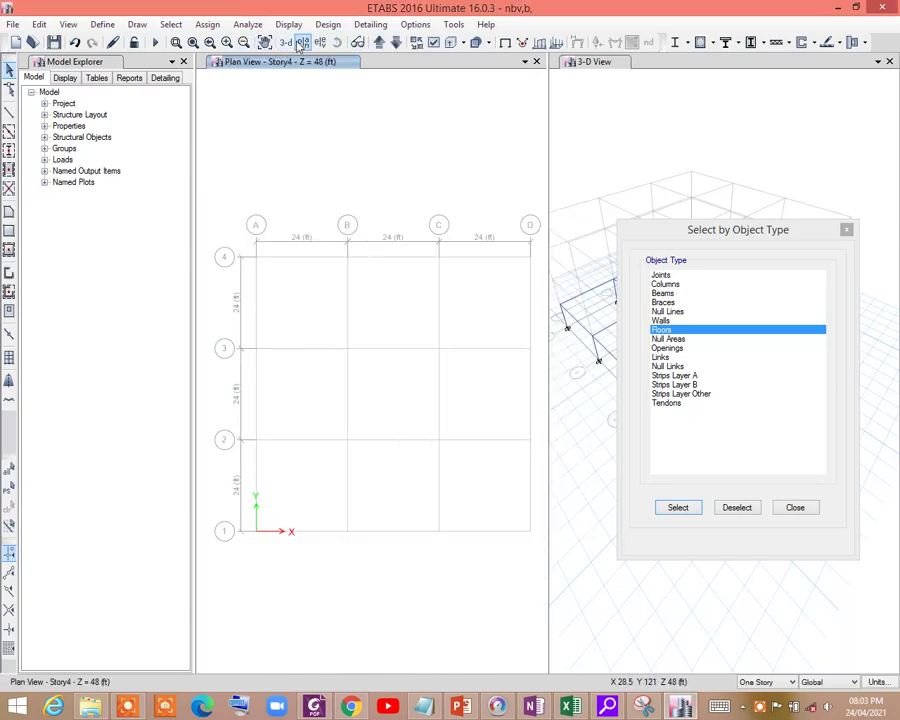
click(302, 43)
click(369, 336)
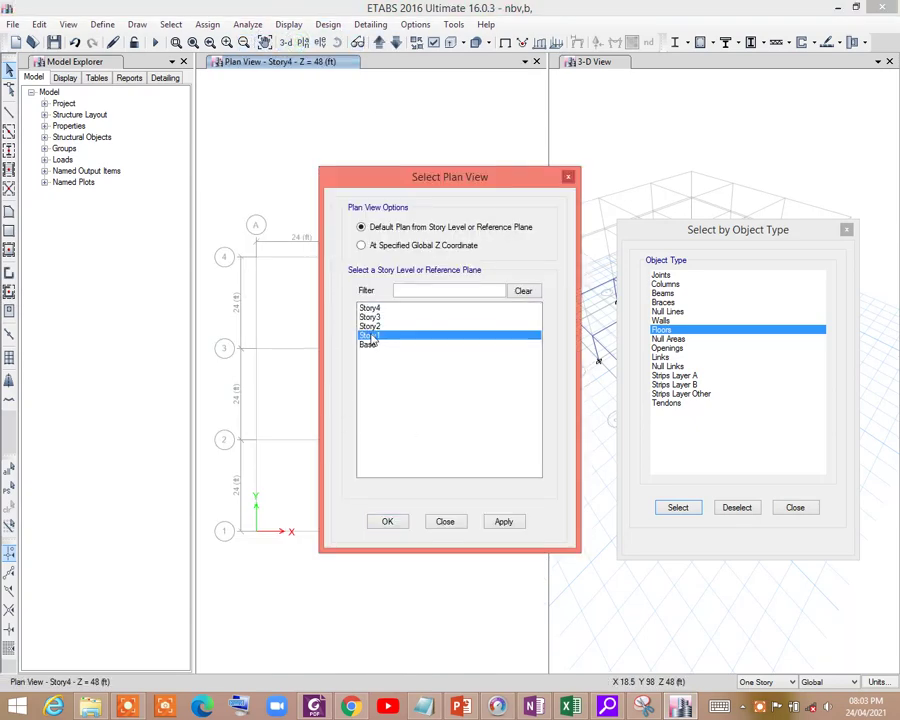
click(388, 523)
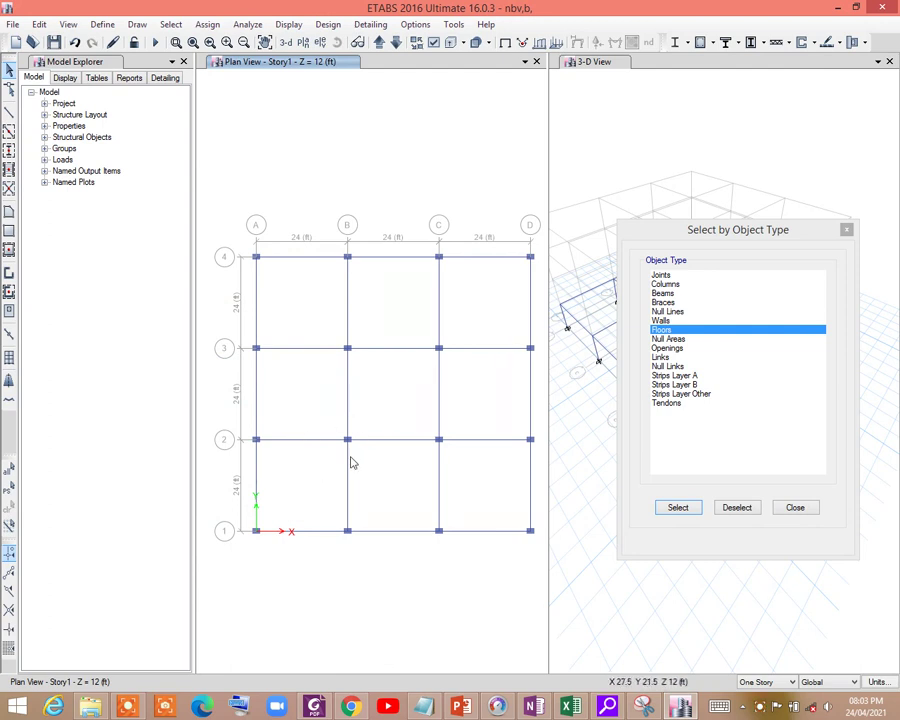
click(8, 251)
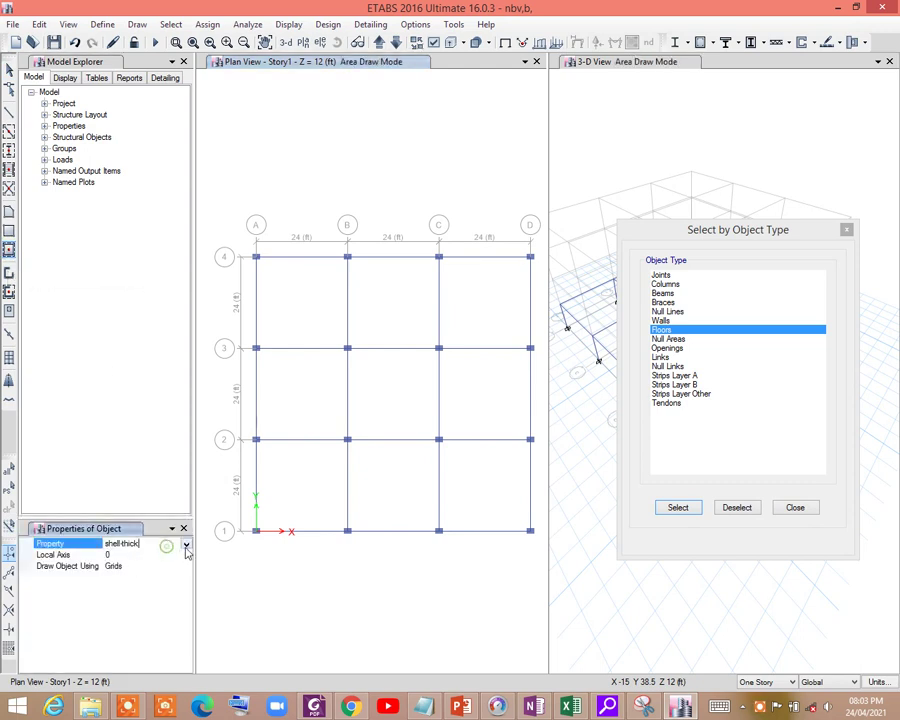
click(186, 546)
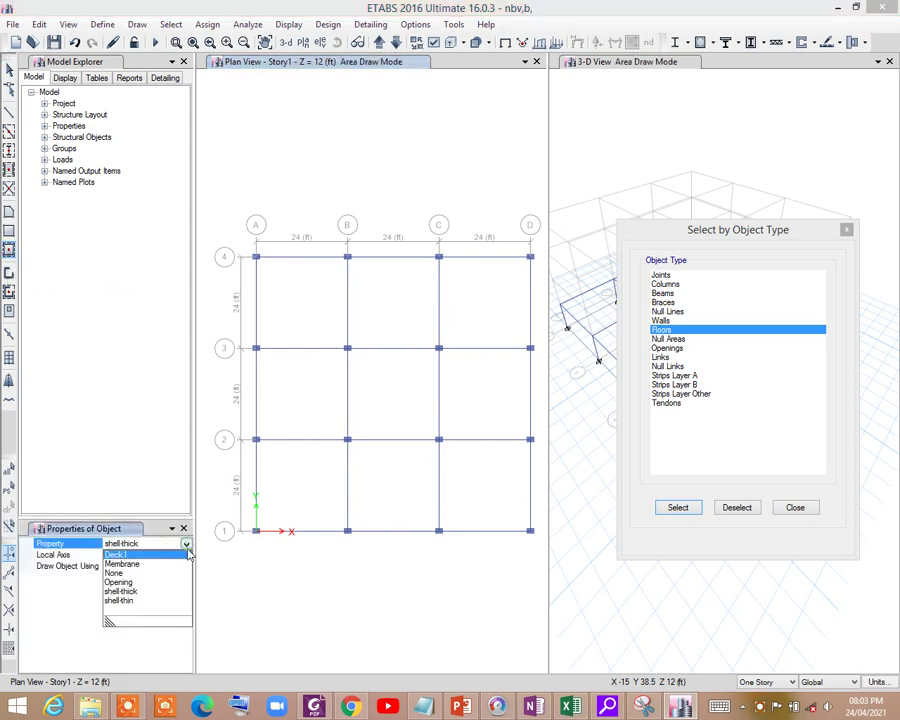
click(121, 564)
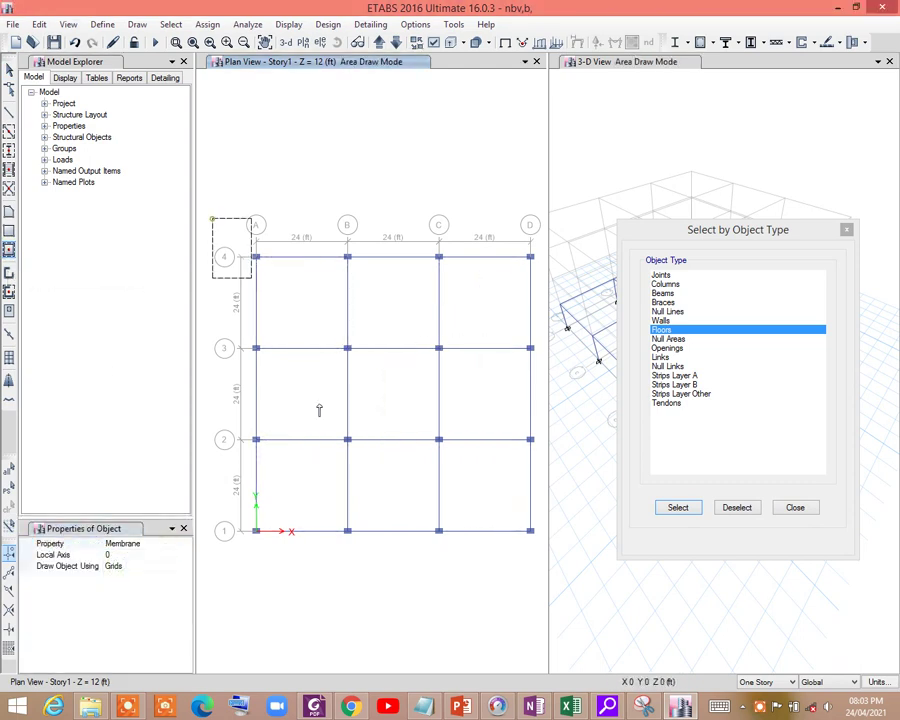
drag(319, 410, 540, 540)
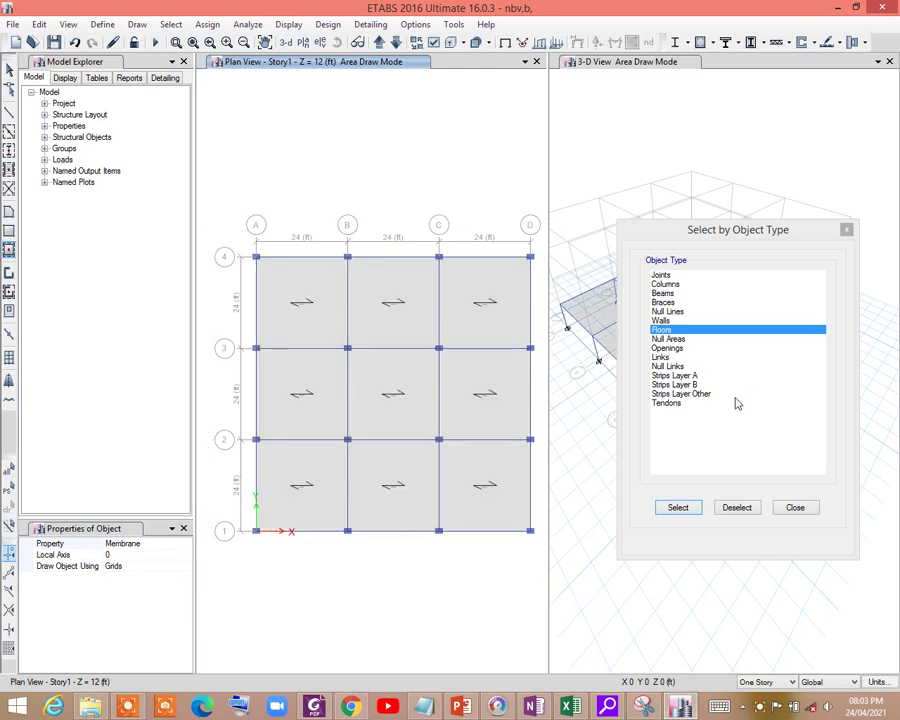
click(793, 507)
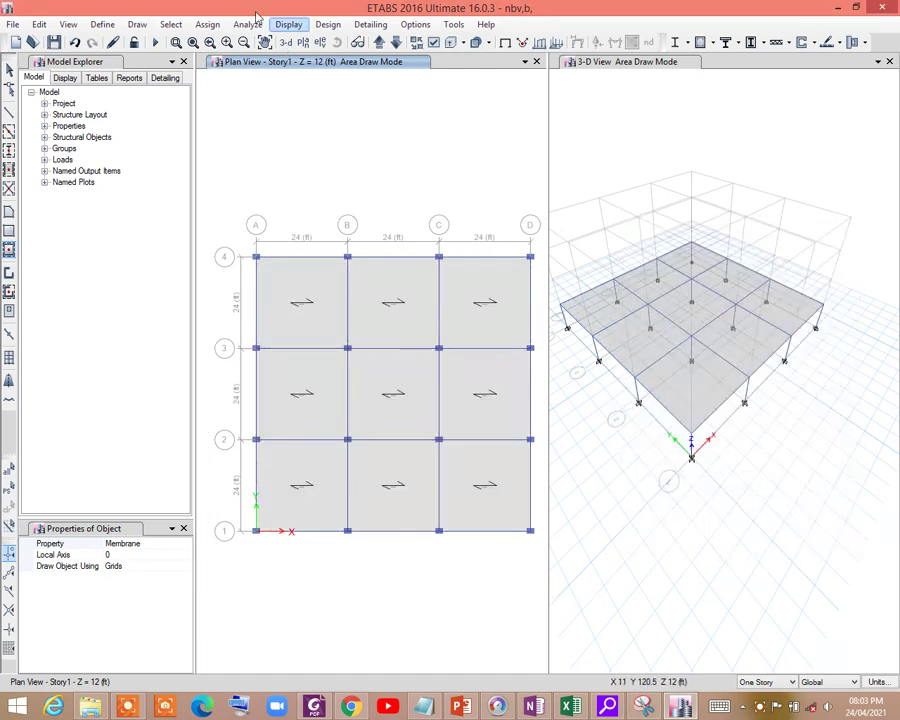
click(8, 67)
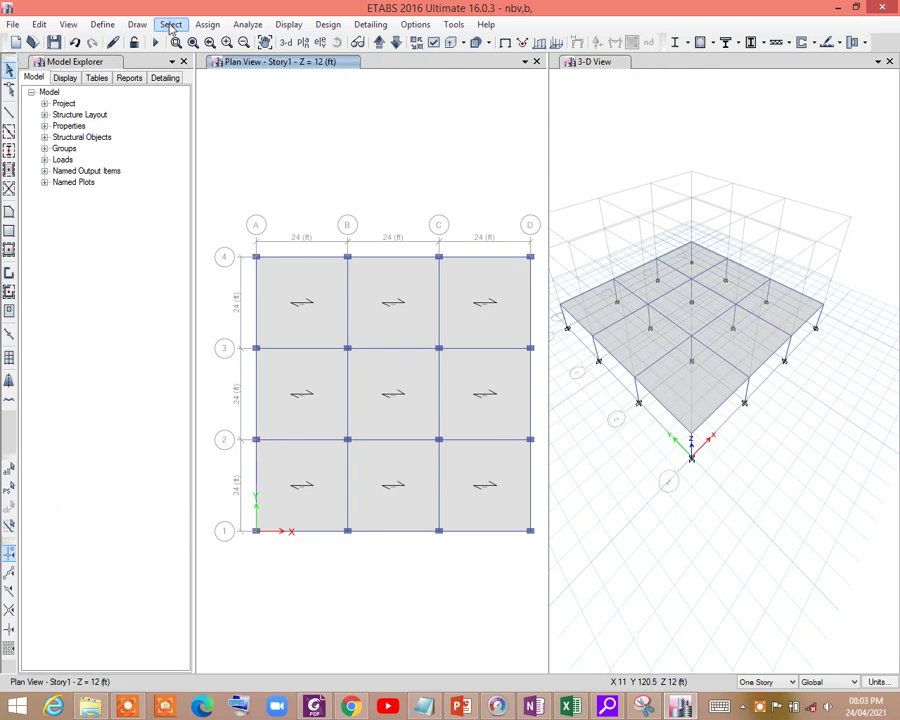
Step: Select all floor objects and assign them a uniform Live load of 40 lb/ft² in the gravity direction, replacing existing loads
click(171, 24)
mouse_move(227, 46)
click(362, 141)
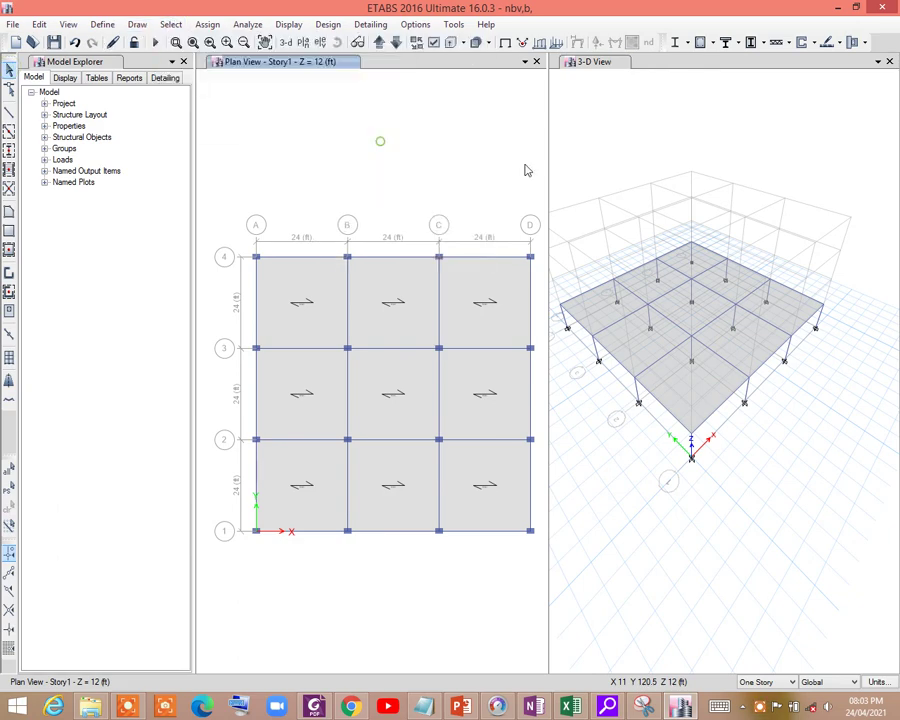
key(f)
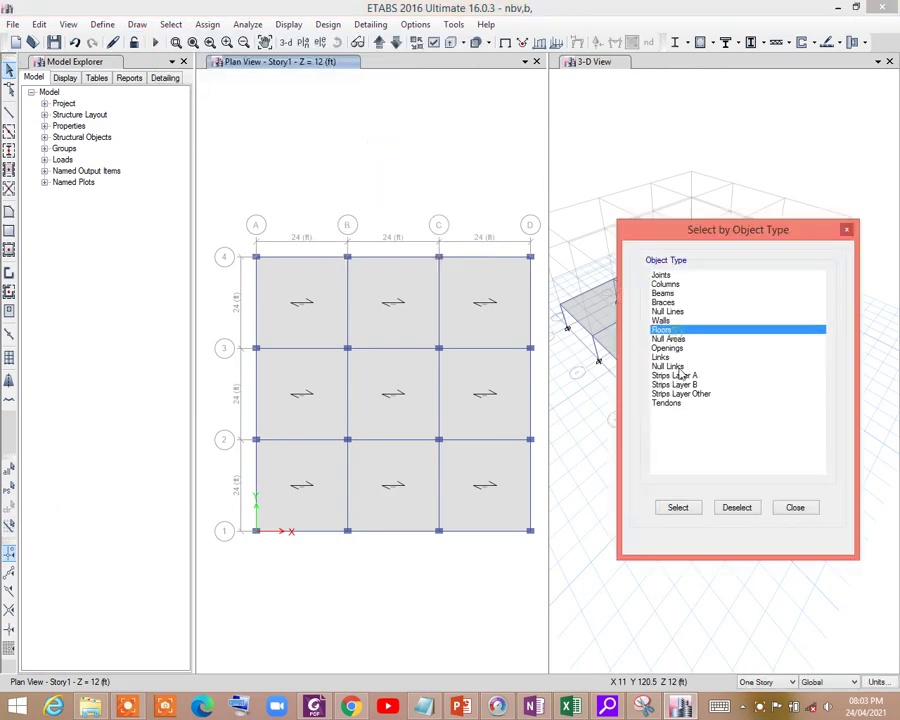
click(678, 508)
click(207, 24)
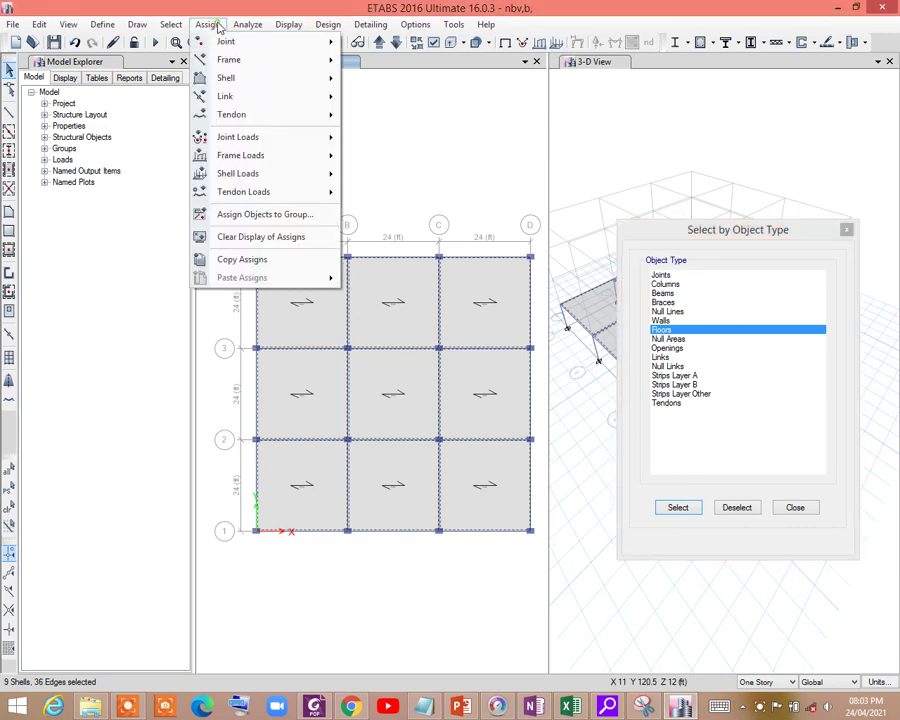
mouse_move(239, 174)
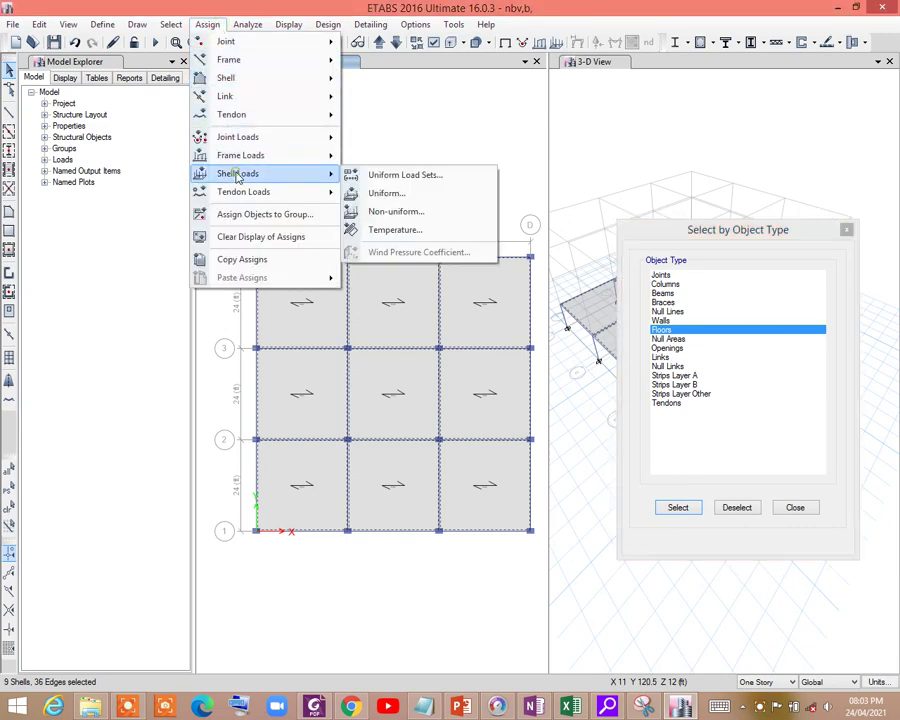
click(384, 194)
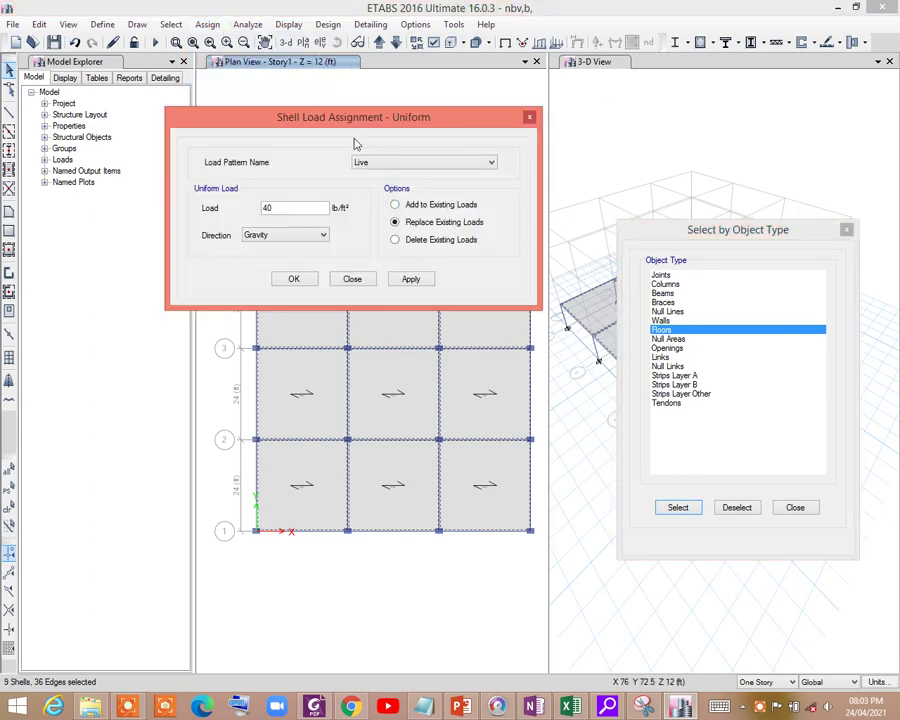
drag(470, 118, 796, 114)
click(740, 274)
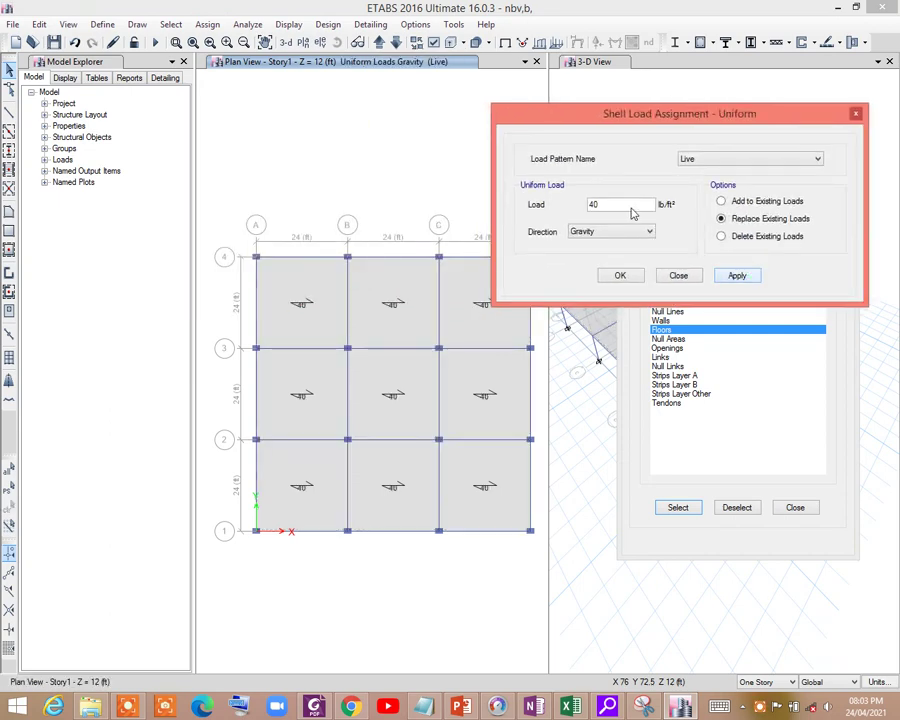
Step: Reselect all floors and assign them a uniform Dead load of 60 lb/ft² in the gravity direction
drag(631, 207, 502, 203)
text(60)
click(678, 507)
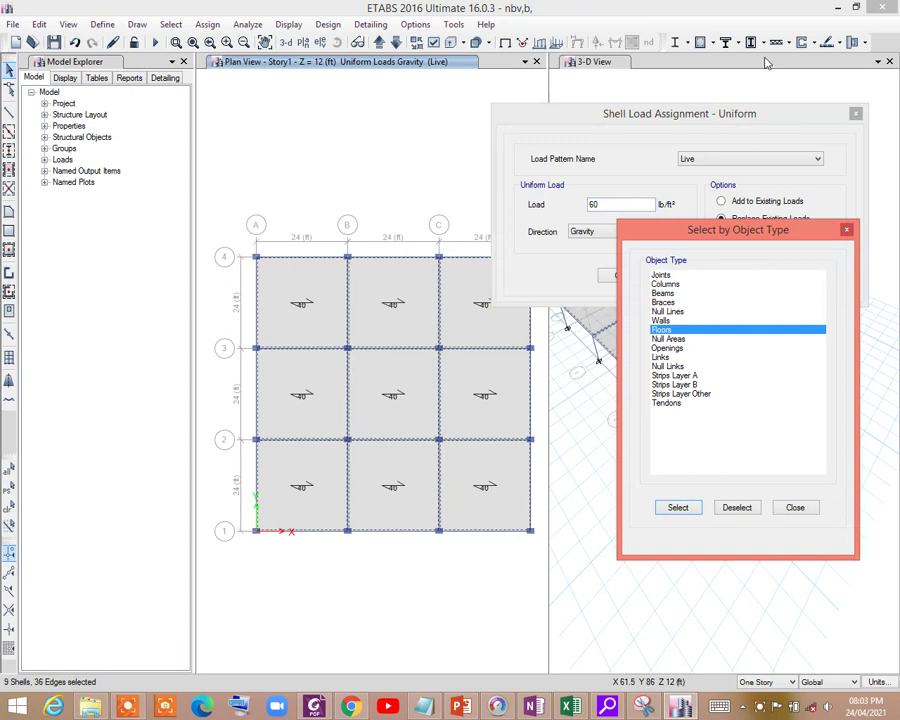
click(686, 160)
click(692, 173)
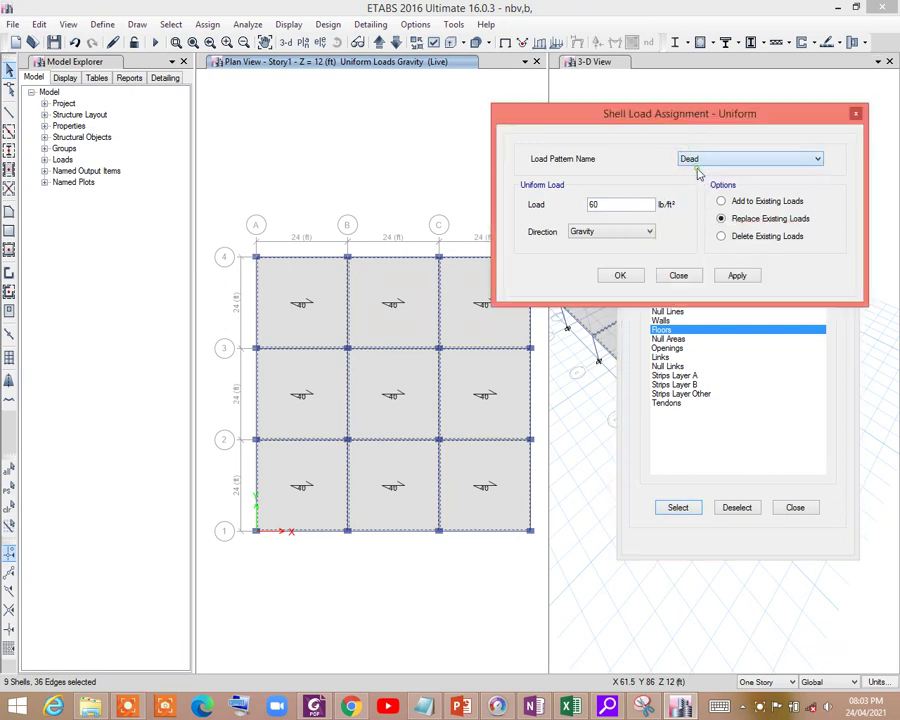
click(729, 277)
click(676, 276)
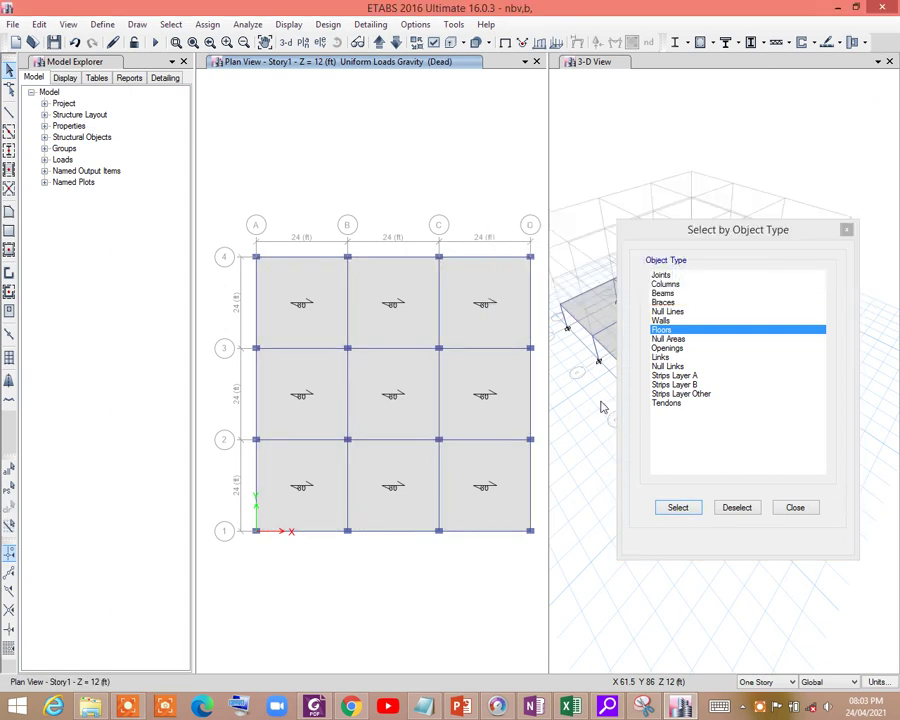
click(792, 510)
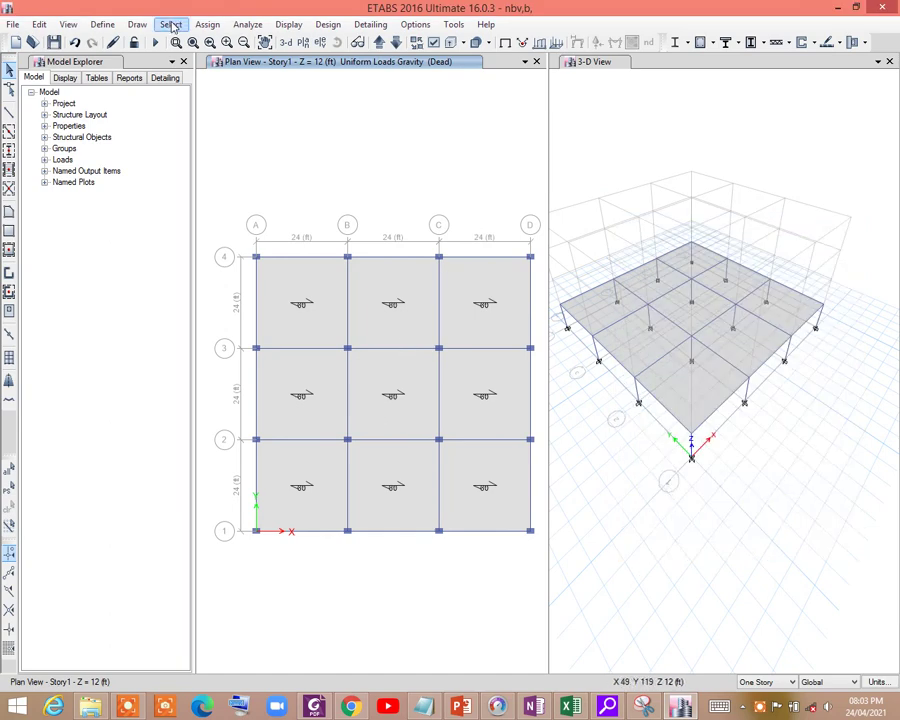
Step: Run the analysis of the membrane-slab model and view the deformed shape under Dead load
click(158, 44)
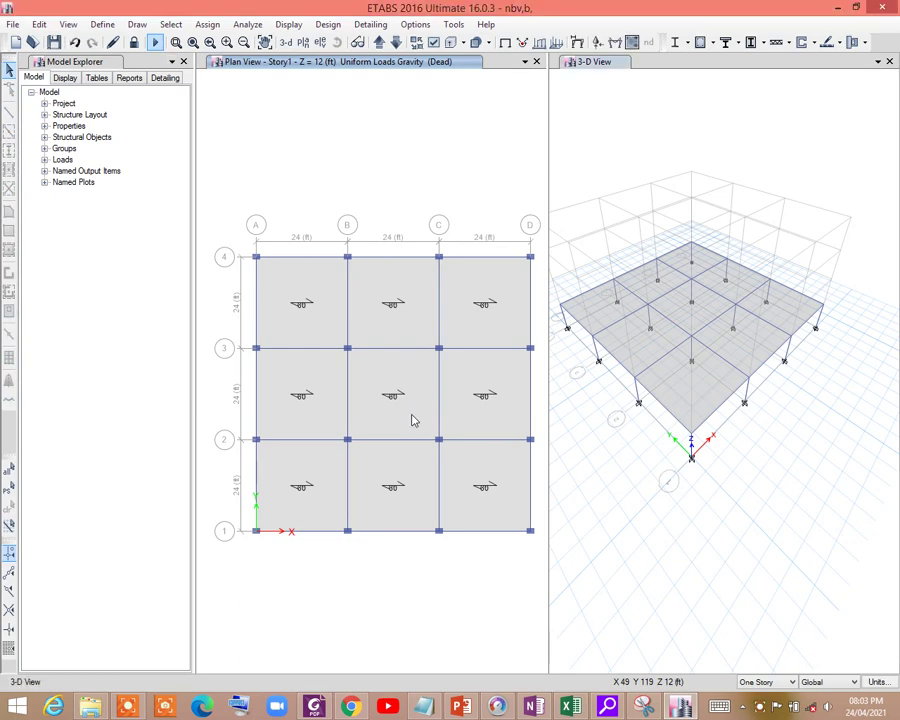
scroll(674, 314, up, 3)
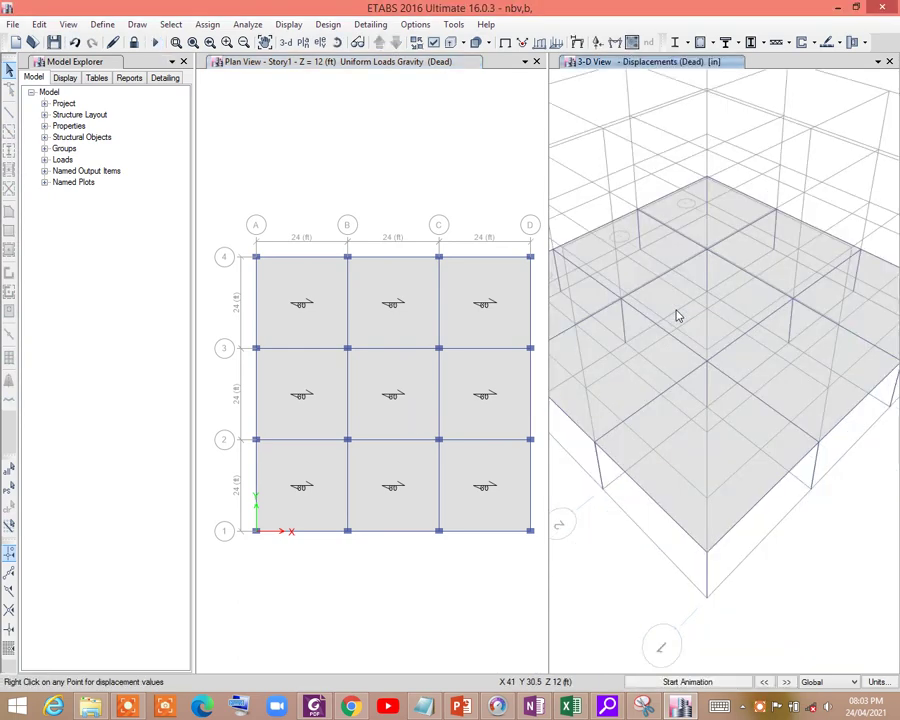
scroll(696, 256, down, 3)
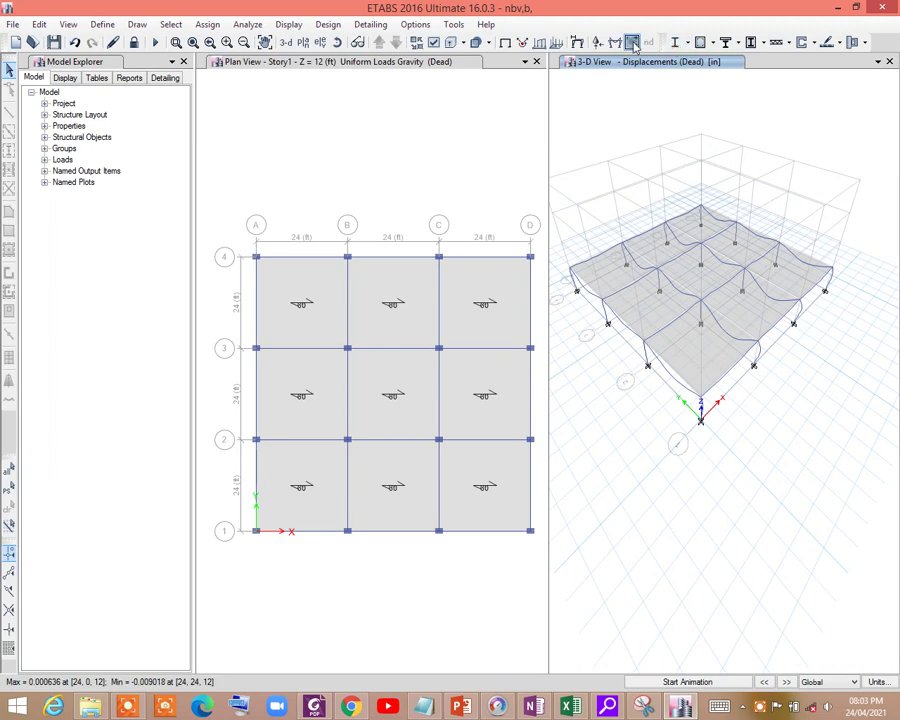
Step: Display the resultant M22 shell force contours for 1.2D+1.6L and inspect the values in the middle slab, F5 on Story1
click(632, 42)
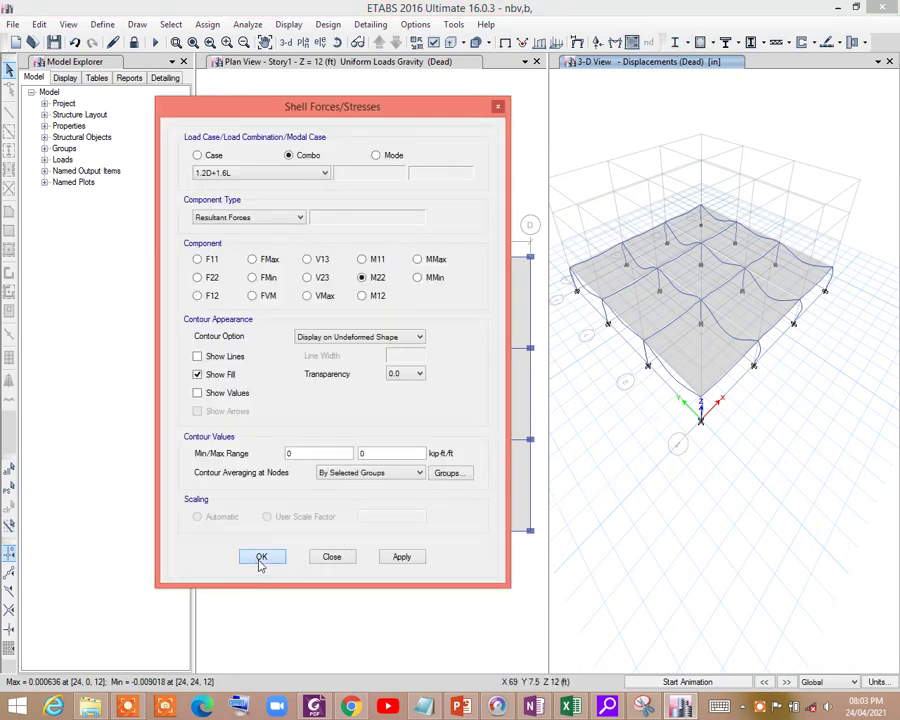
click(260, 557)
right_click(705, 275)
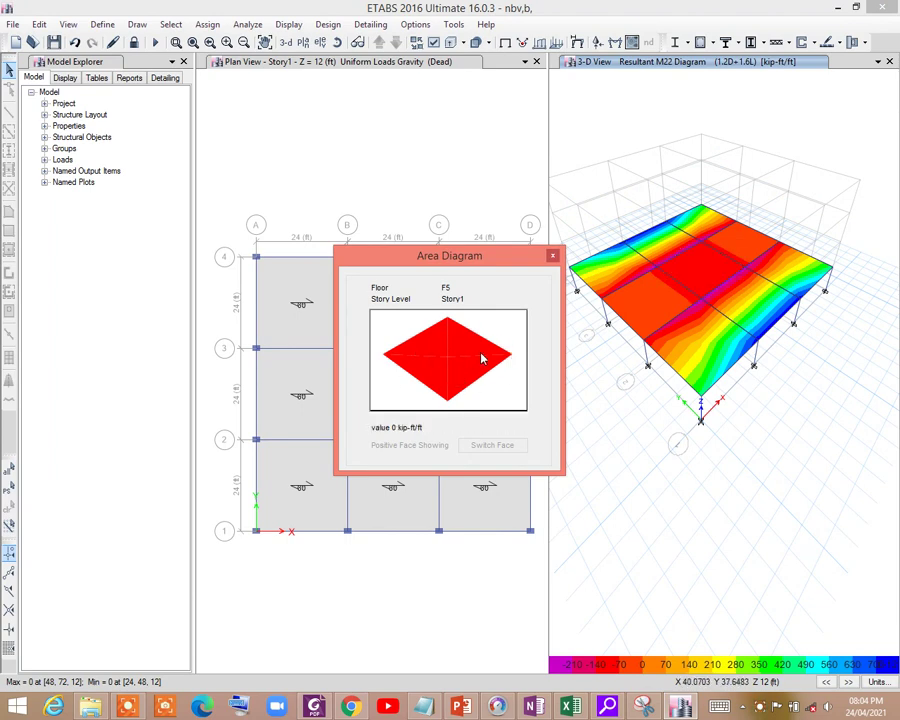
mouse_move(412, 377)
click(554, 258)
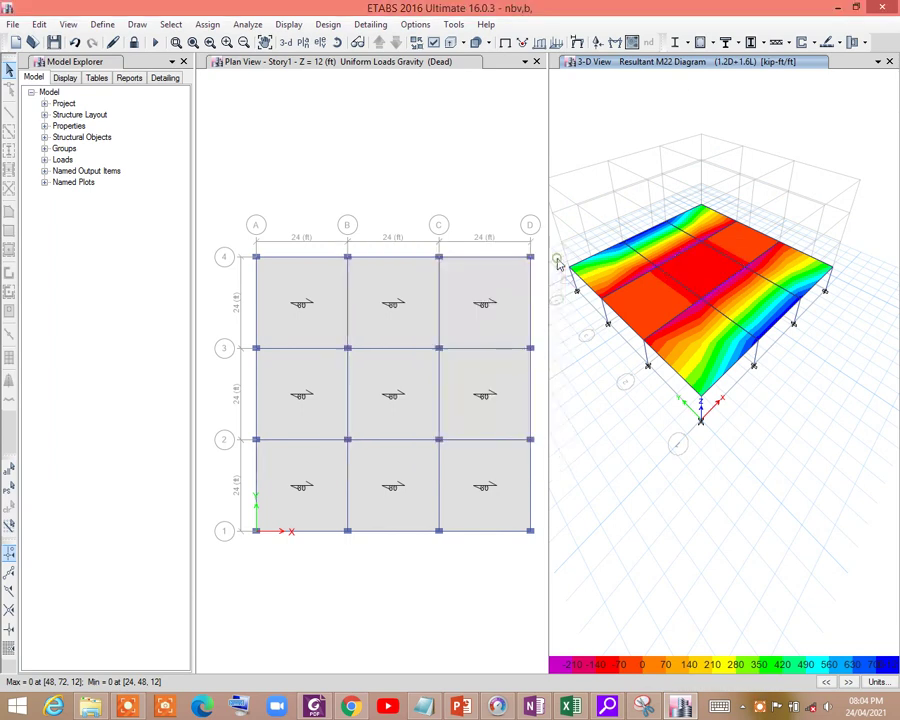
Step: Display the frame Moment 3-3 diagram for 1.2D+1.6L and examine the detailed shear, moment and deflection diagrams of beams B17 and B8
click(615, 42)
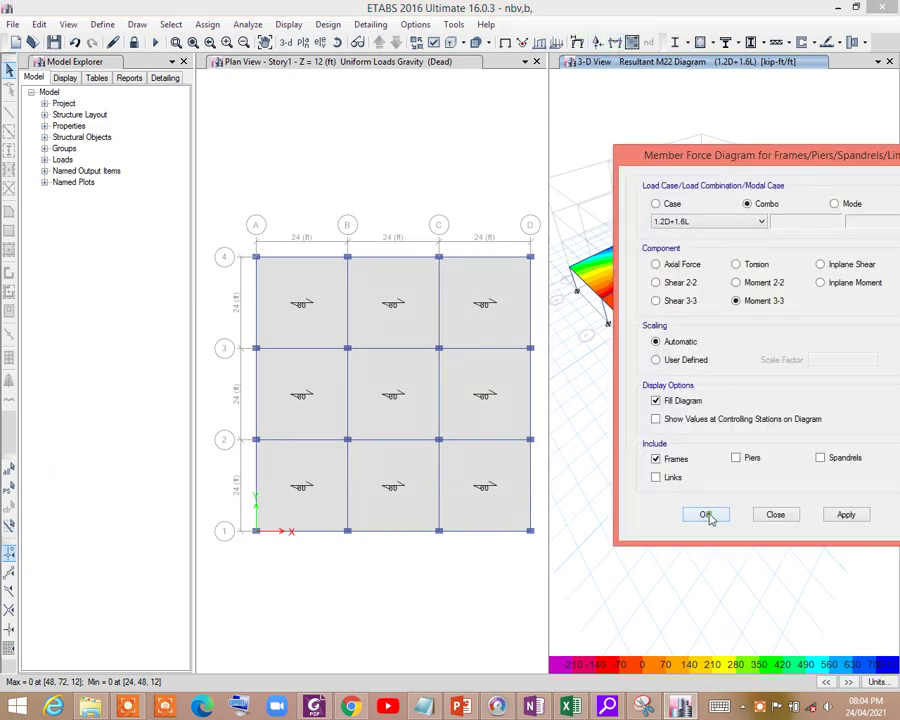
click(707, 515)
scroll(722, 256, up, 3)
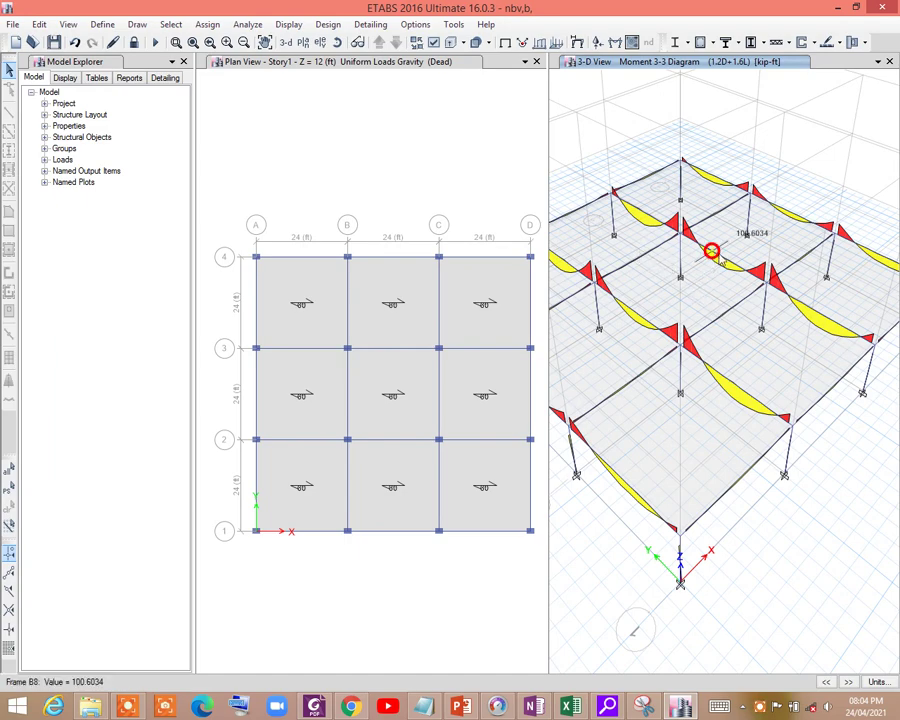
right_click(720, 318)
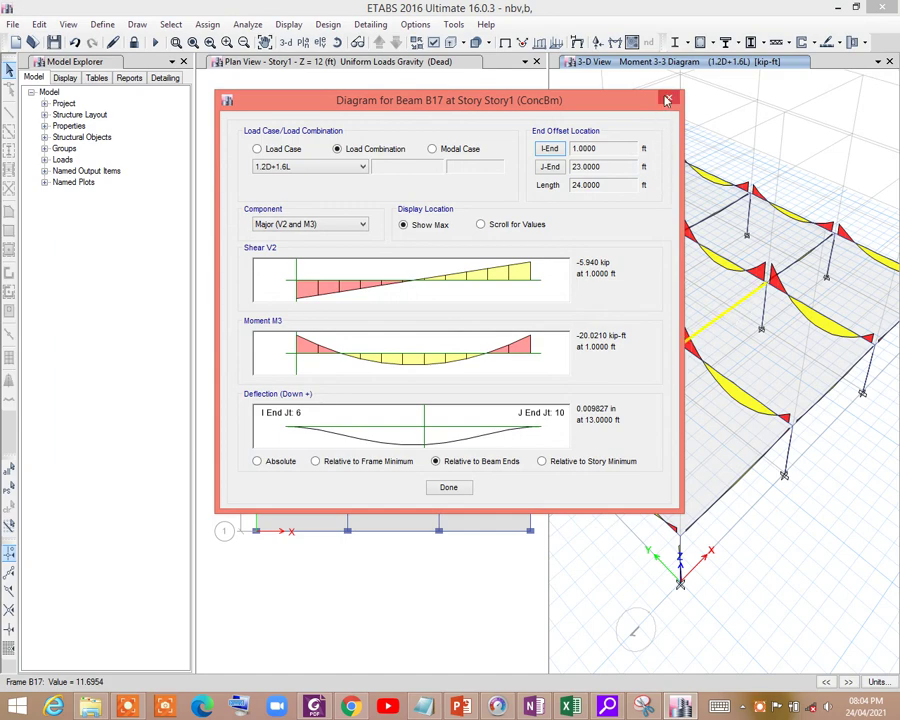
key(Escape)
right_click(720, 266)
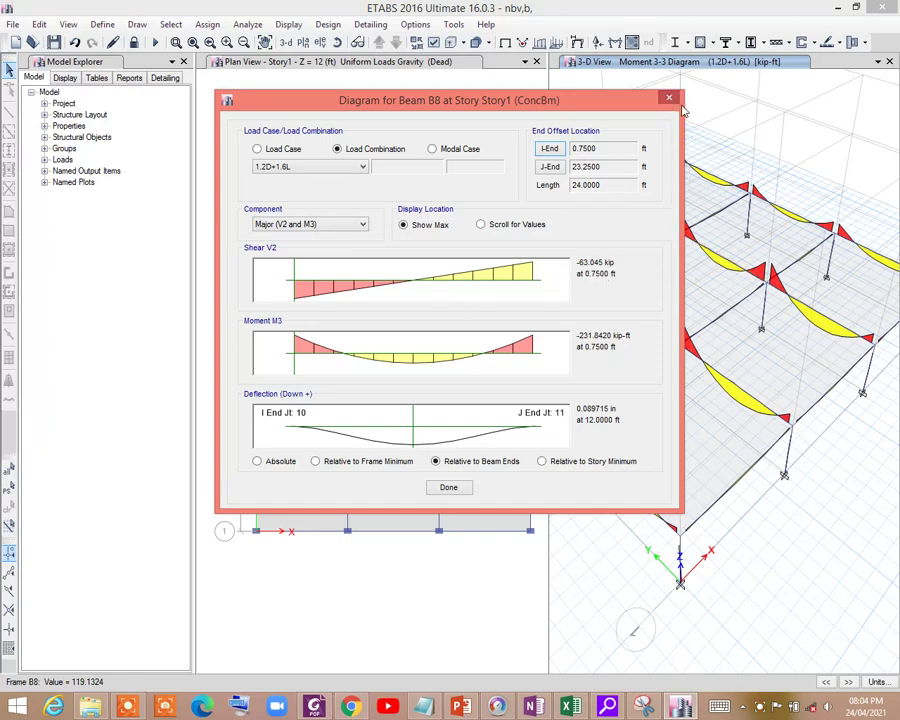
Step: Display the resultant F11, F22 and F12 shell force contours for 1.2D+1.6L one after another and inspect the middle slab's values
key(Escape)
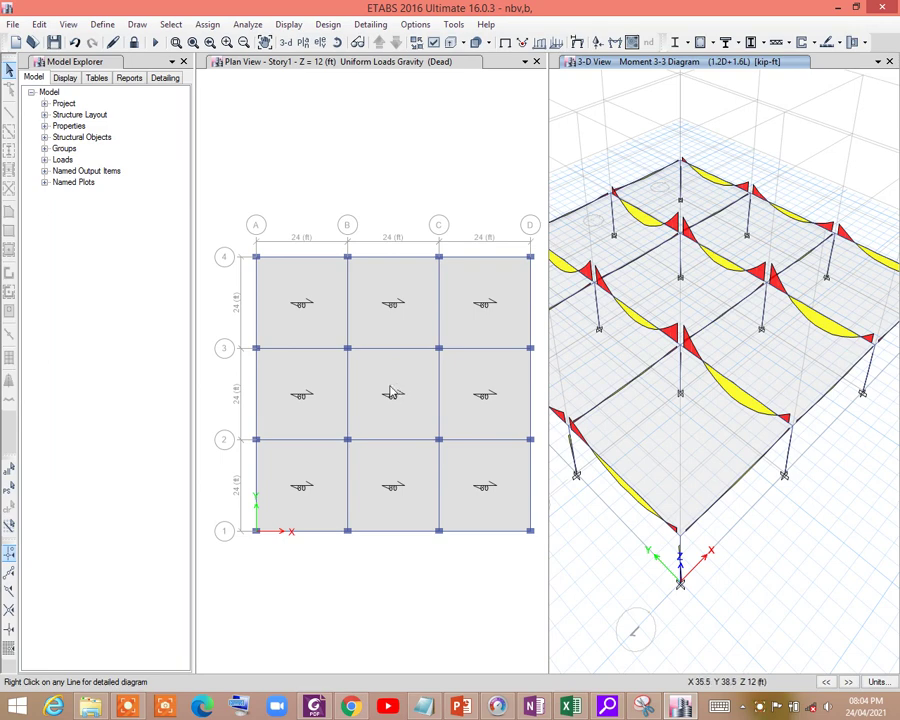
right_click(688, 268)
click(656, 278)
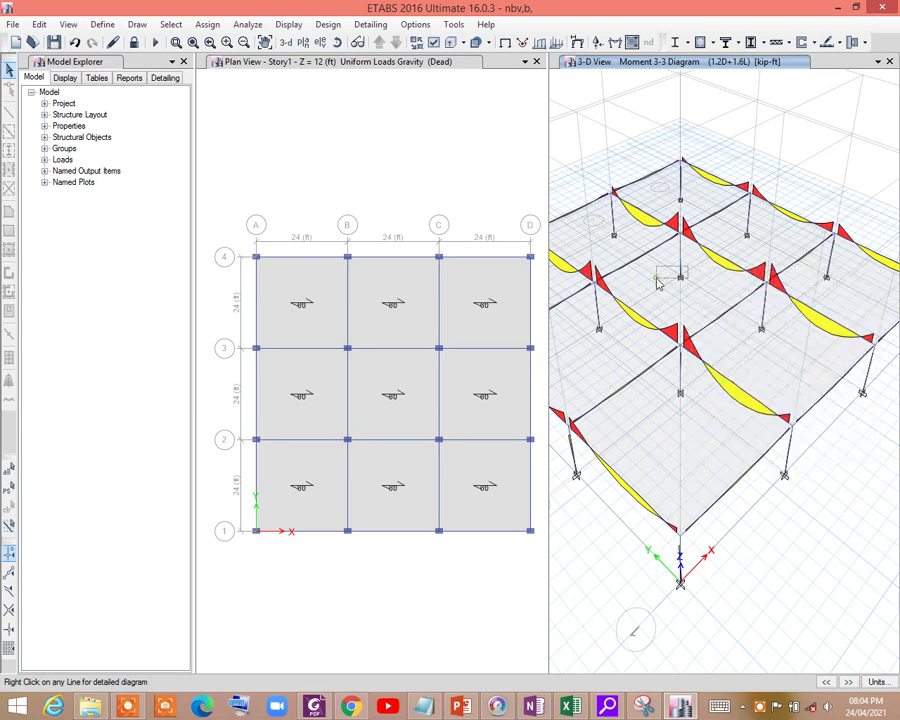
click(632, 42)
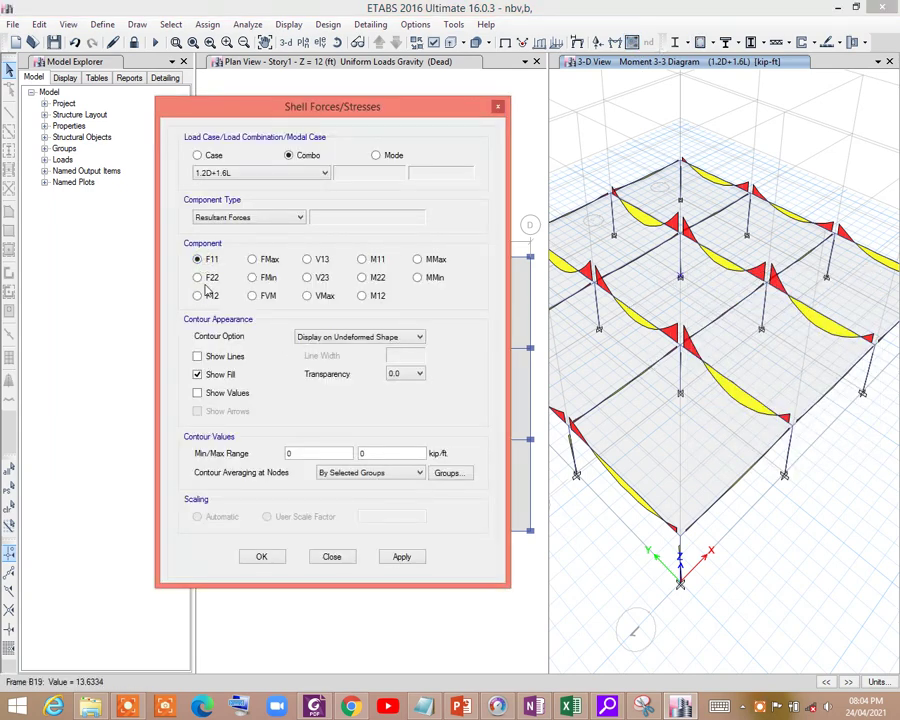
click(401, 558)
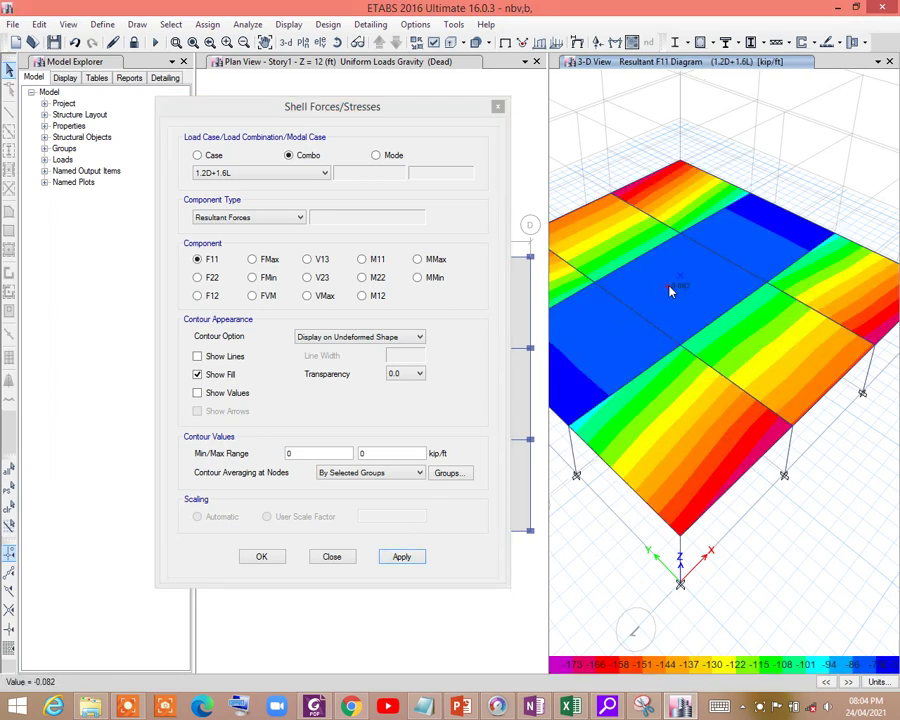
click(212, 279)
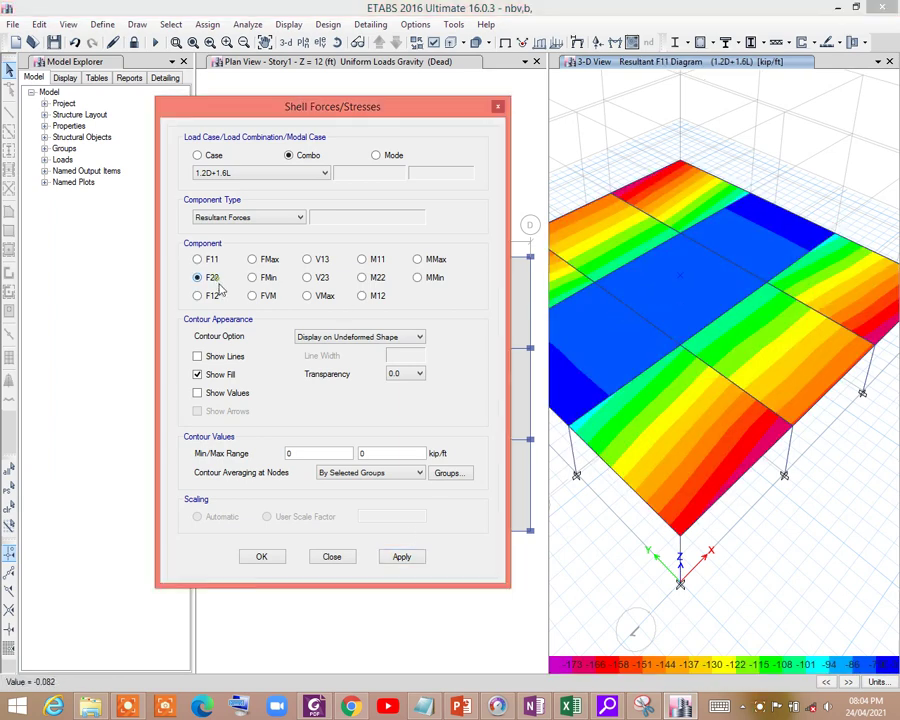
click(407, 561)
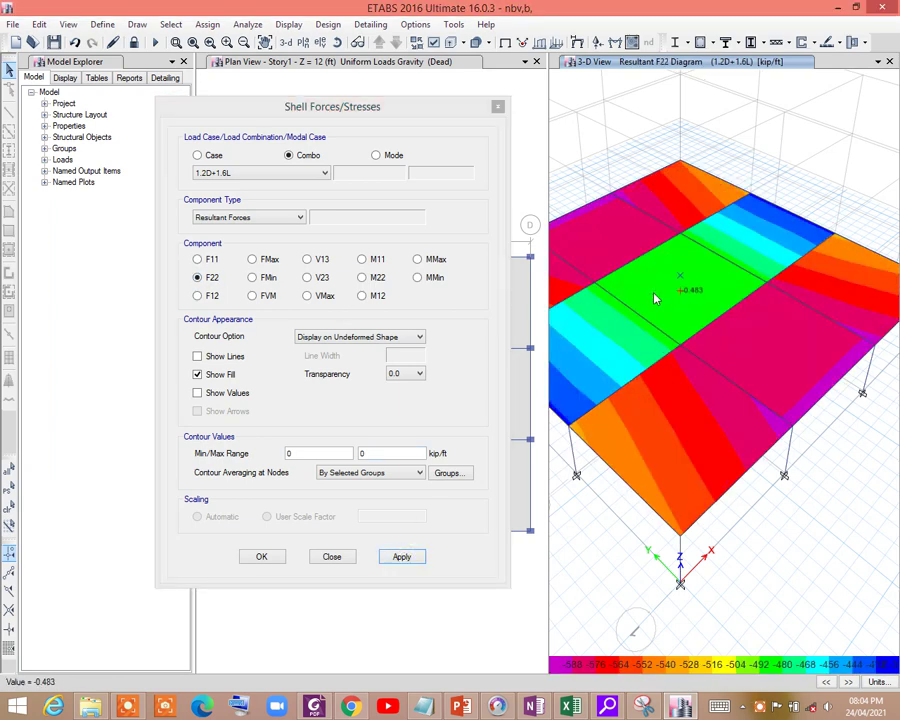
click(200, 296)
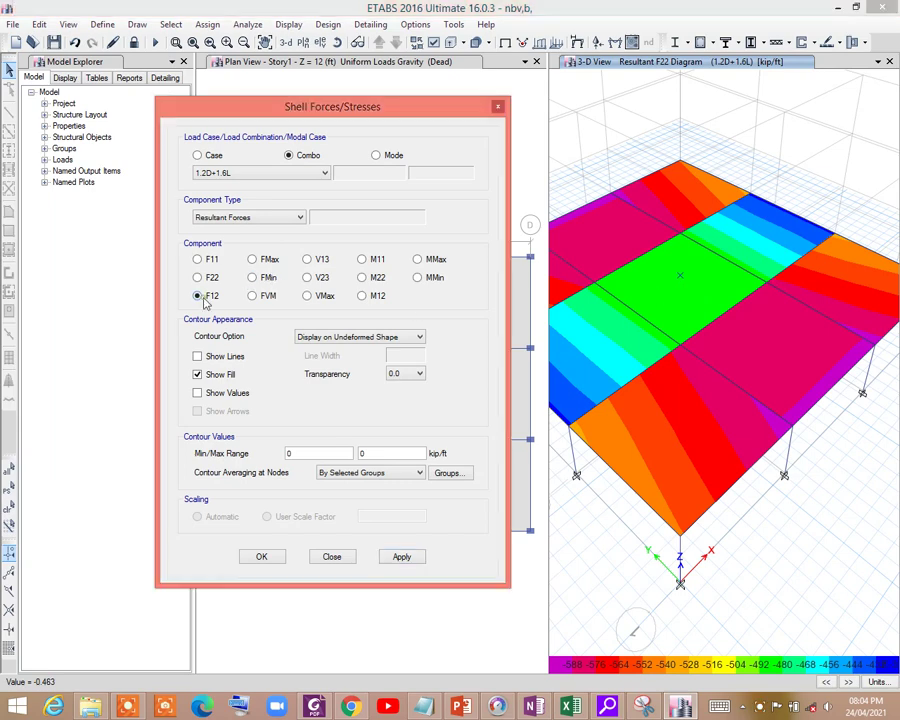
click(402, 557)
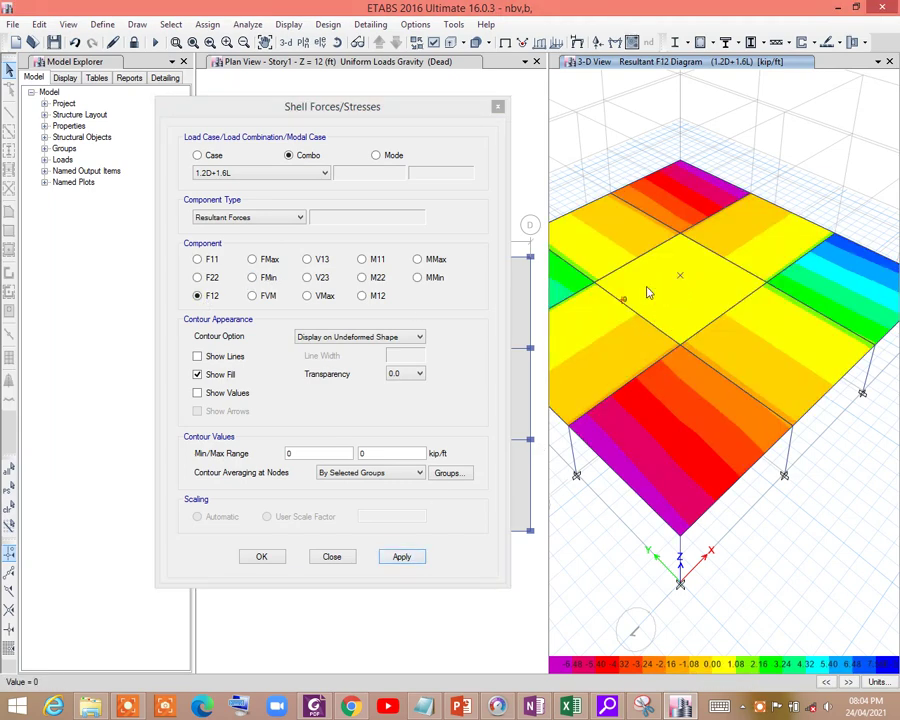
Step: Recheck the F22 contours, display the transverse shear contours V23 and V13 for 1.2D+1.6L, and inspect the middle slab's values
click(198, 277)
click(402, 557)
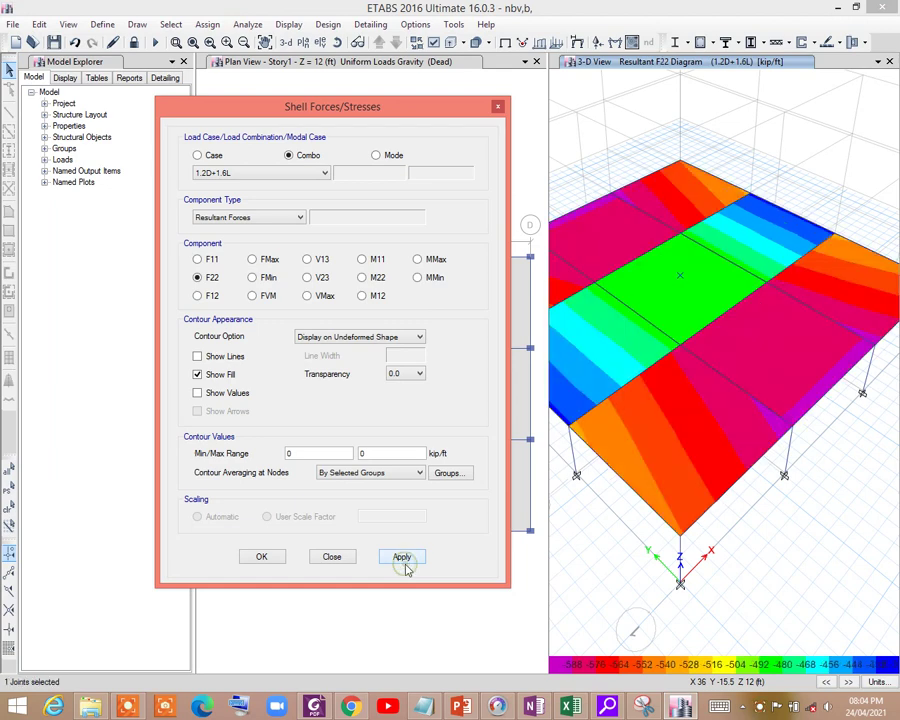
click(200, 260)
click(402, 557)
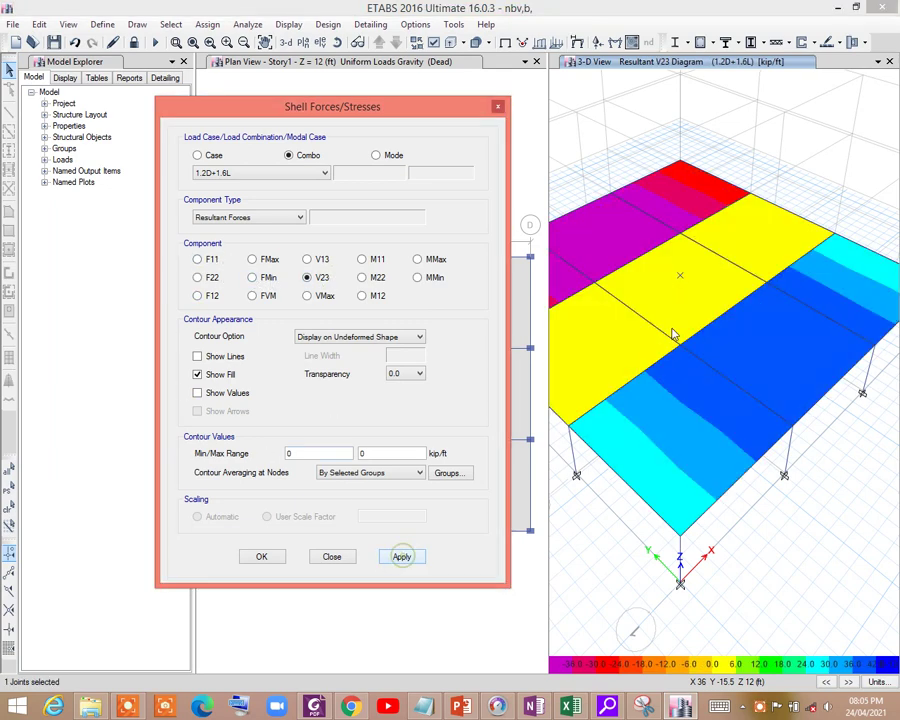
click(307, 259)
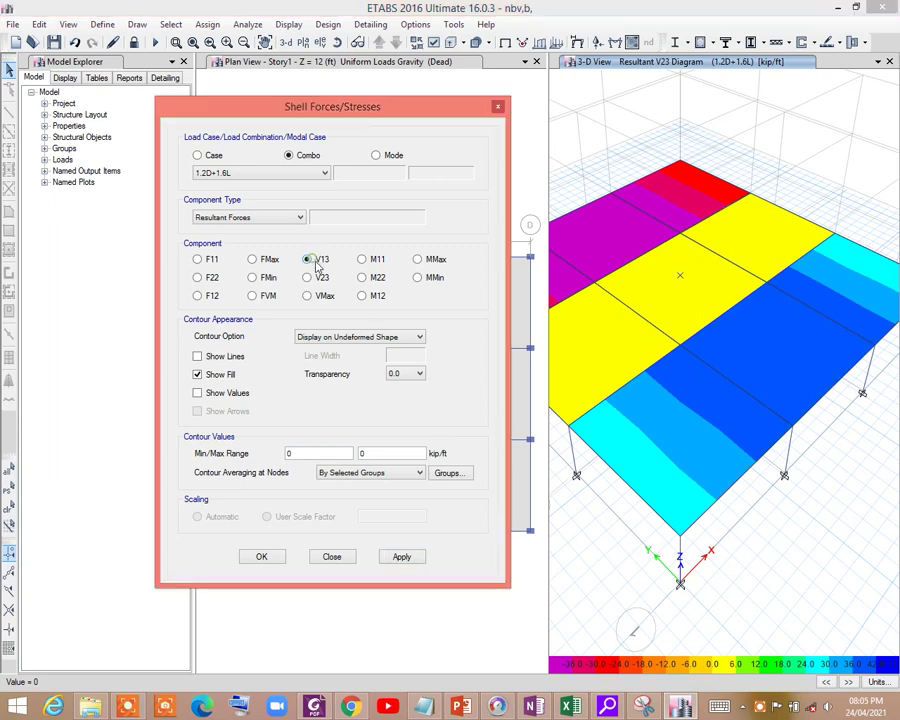
click(402, 556)
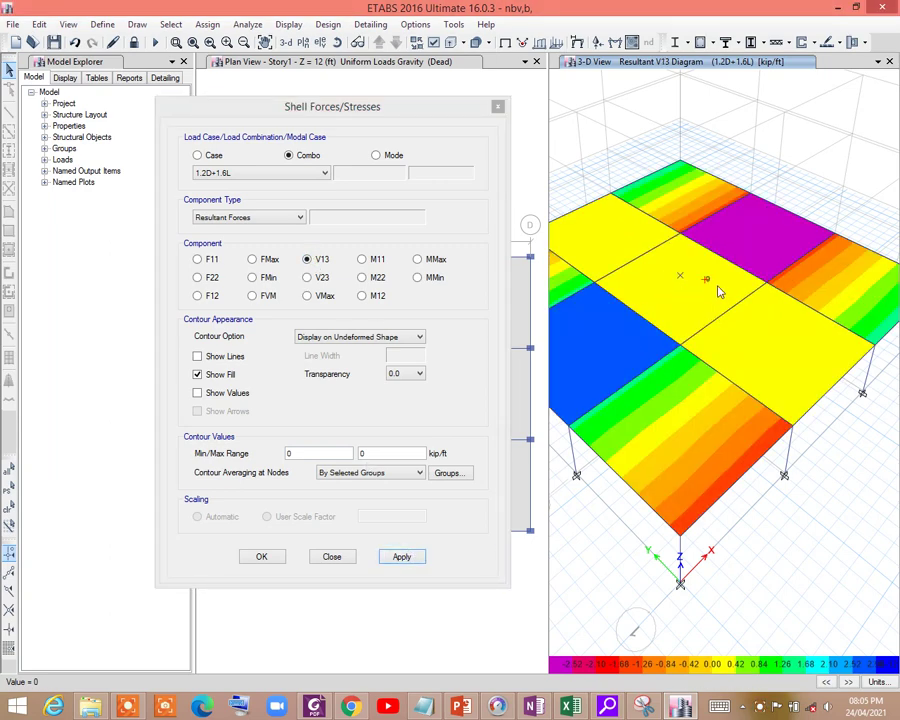
drag(396, 110, 376, 119)
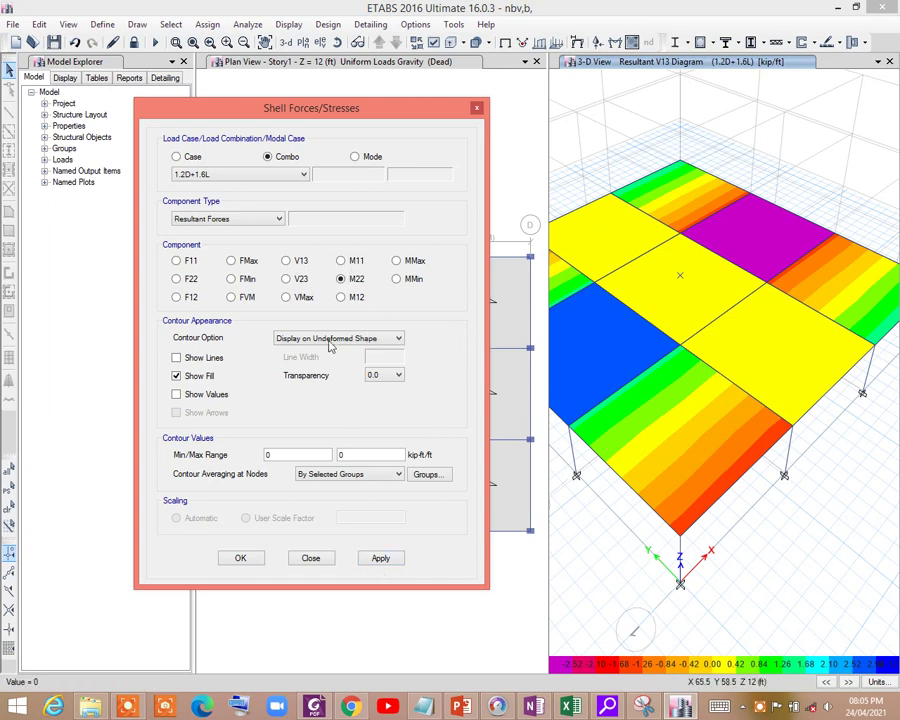
click(310, 558)
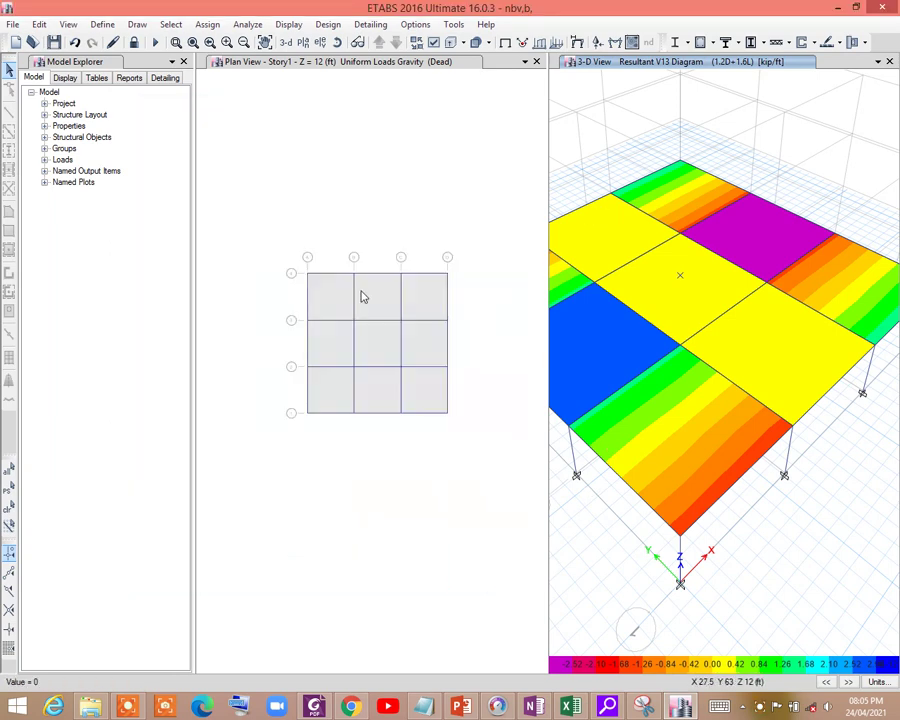
click(354, 360)
scroll(346, 360, down, 3)
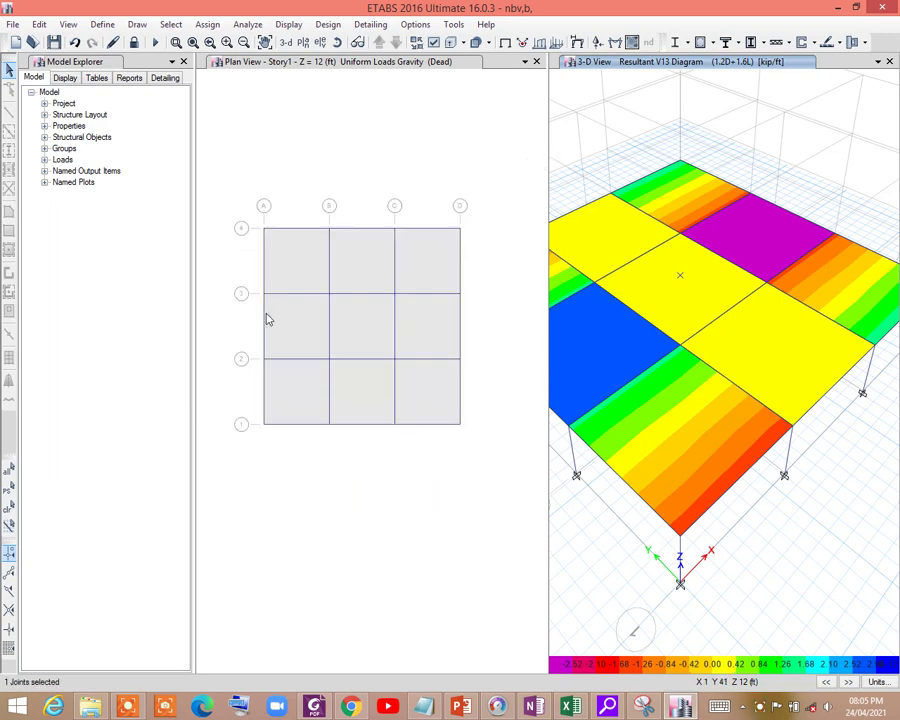
scroll(332, 297, up, 2)
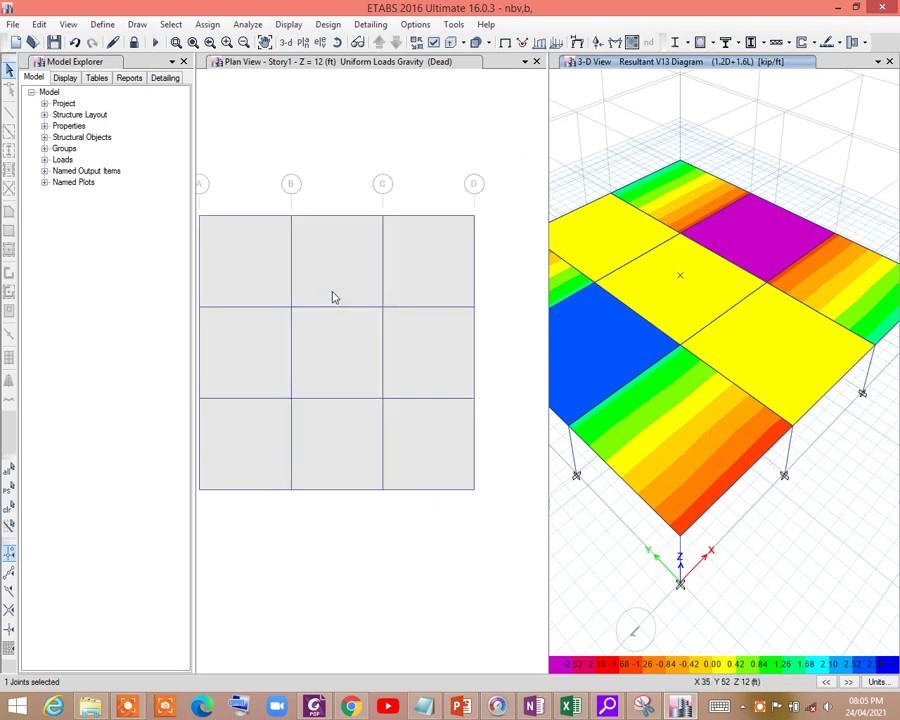
scroll(380, 280, down, 2)
scroll(316, 290, up, 1)
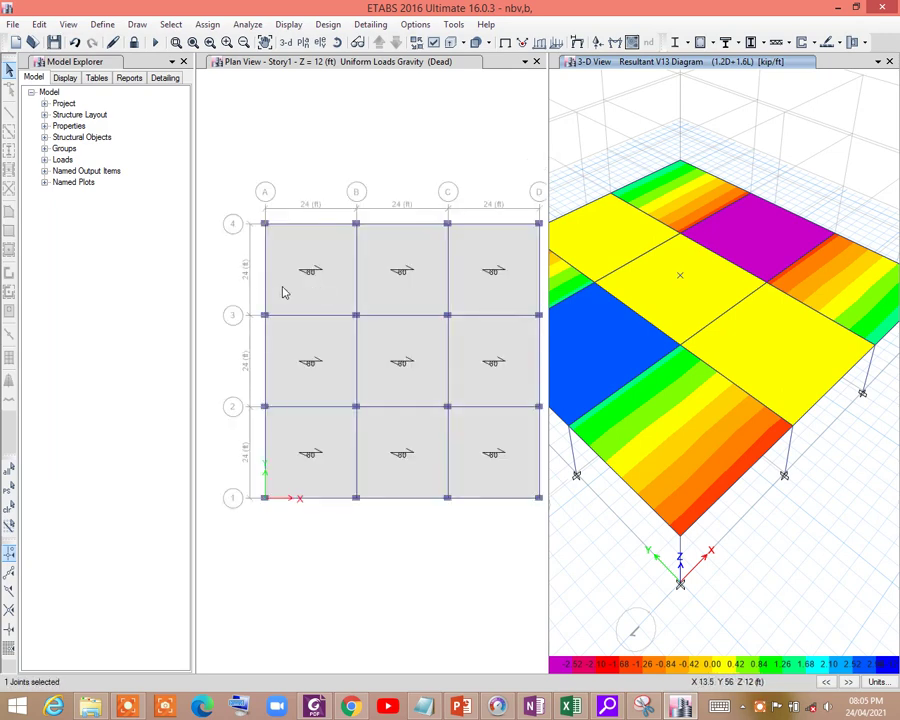
scroll(285, 291, down, 1)
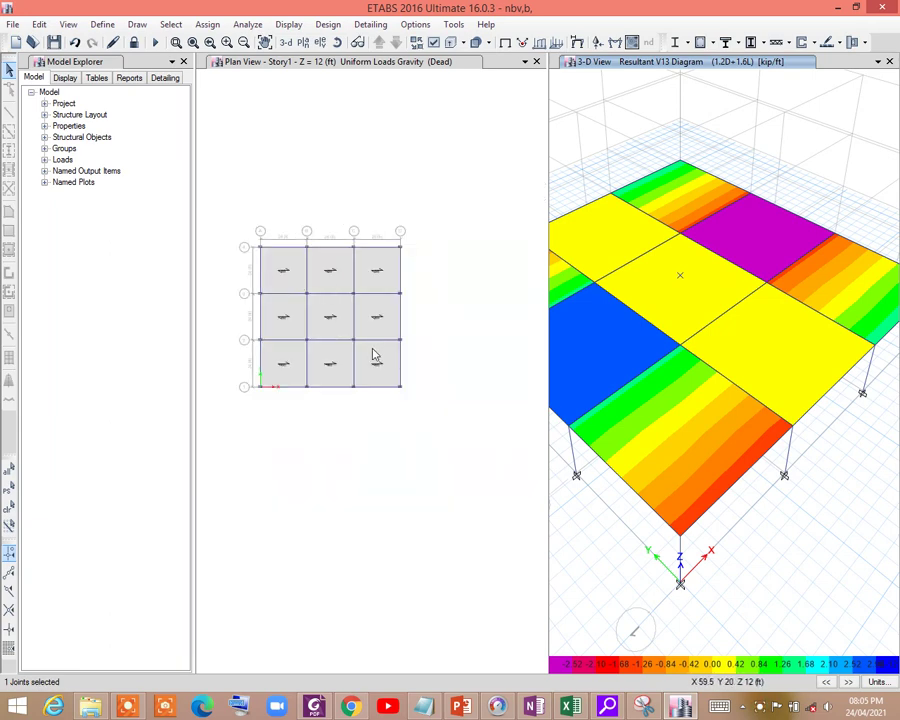
scroll(296, 338, up, 1)
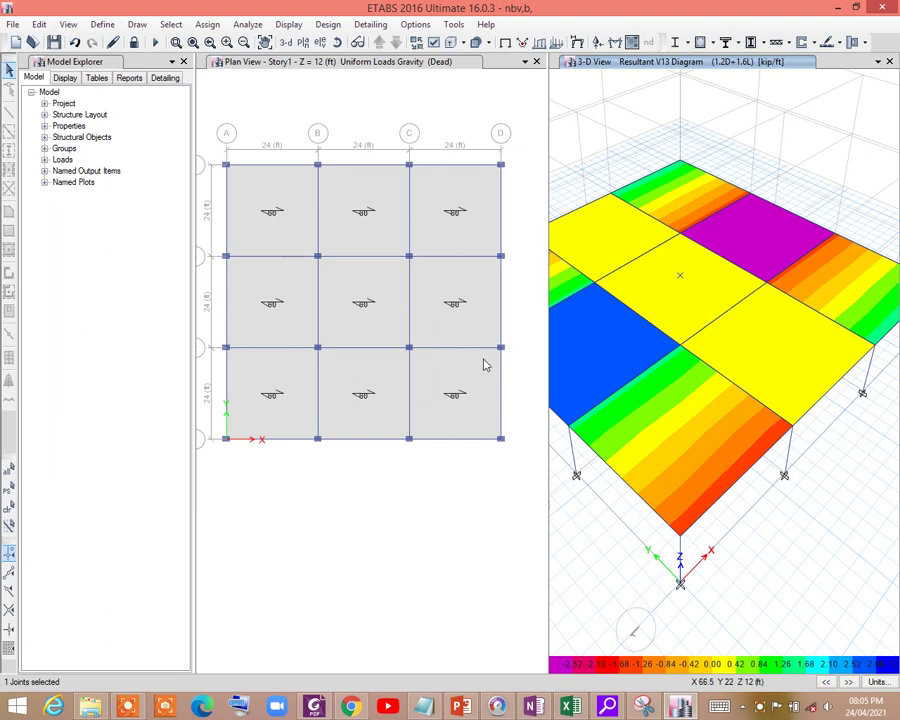
scroll(484, 366, down, 1)
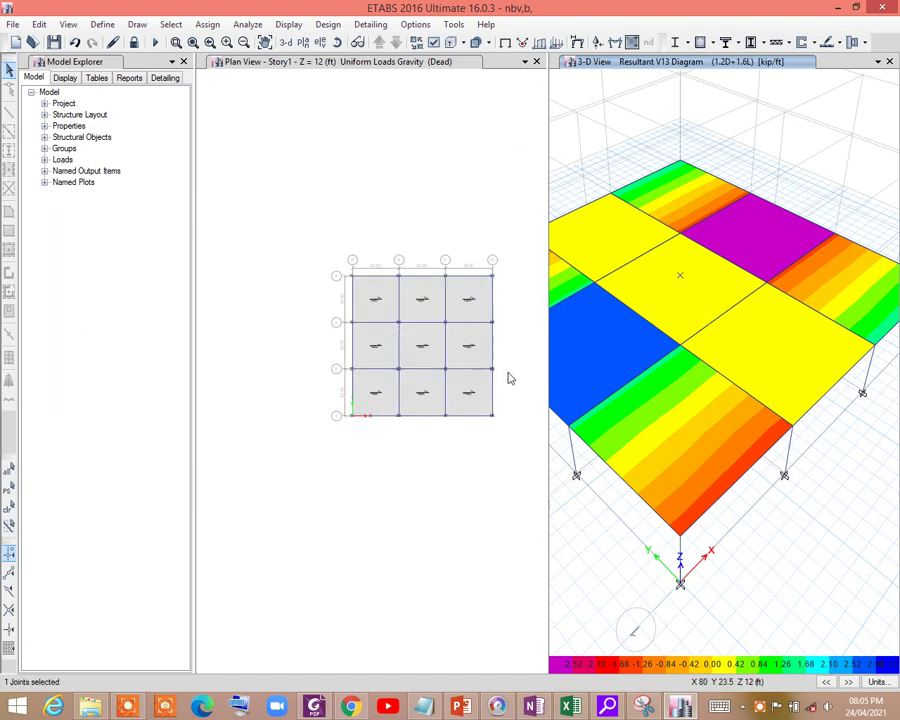
scroll(507, 380, up, 1)
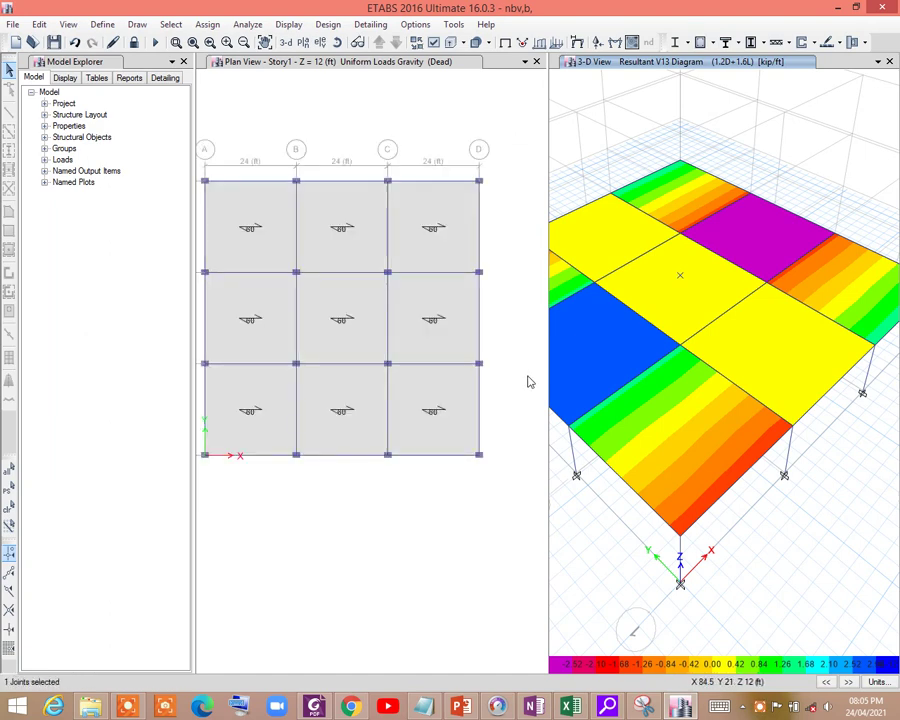
scroll(470, 340, down, 1)
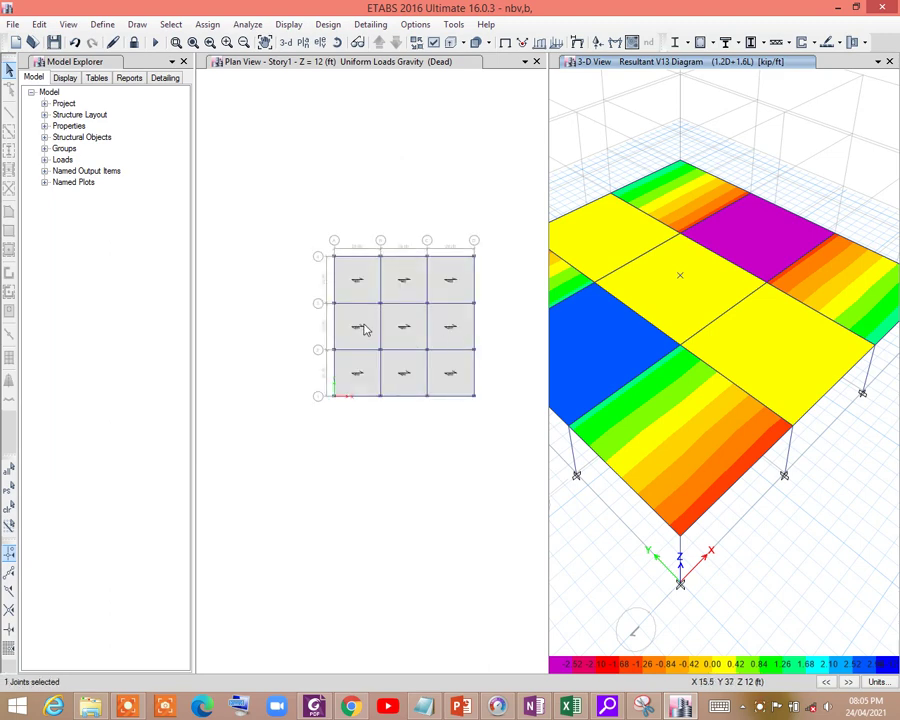
scroll(365, 330, up, 1)
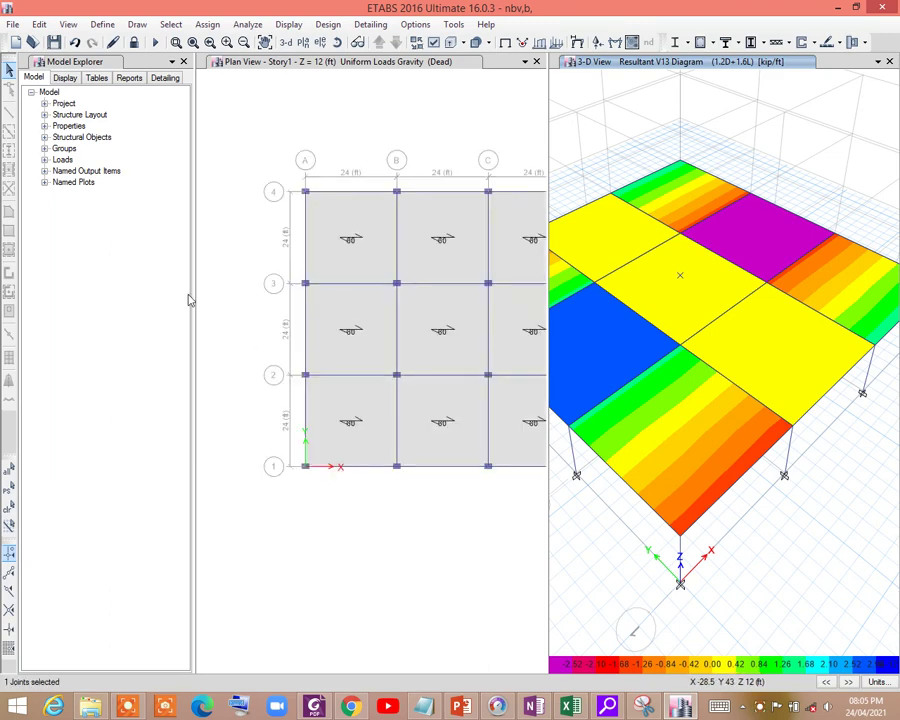
scroll(245, 314, down, 1)
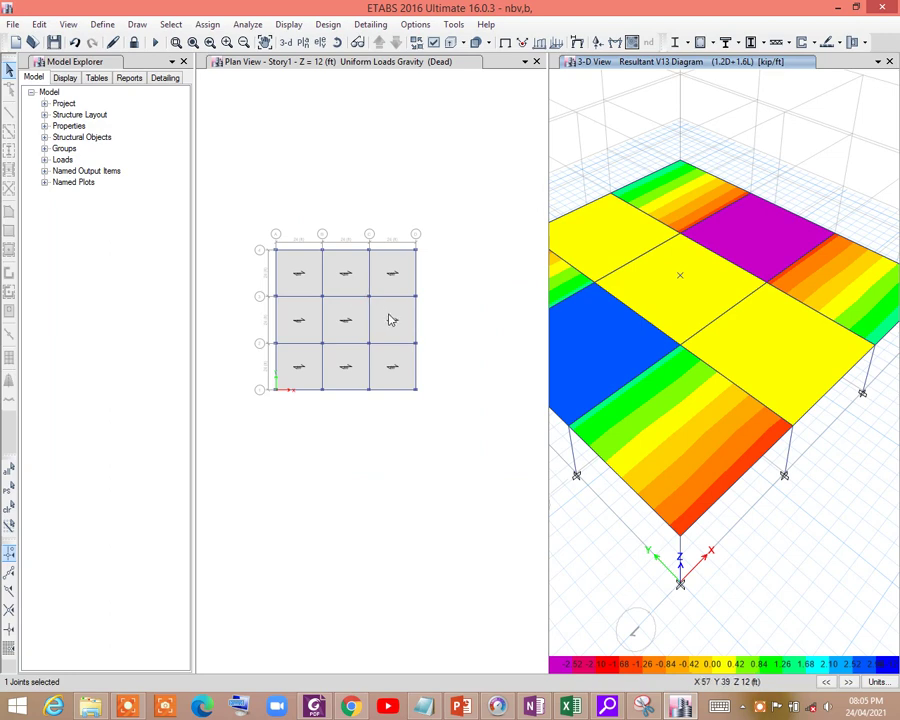
scroll(340, 306, up, 1)
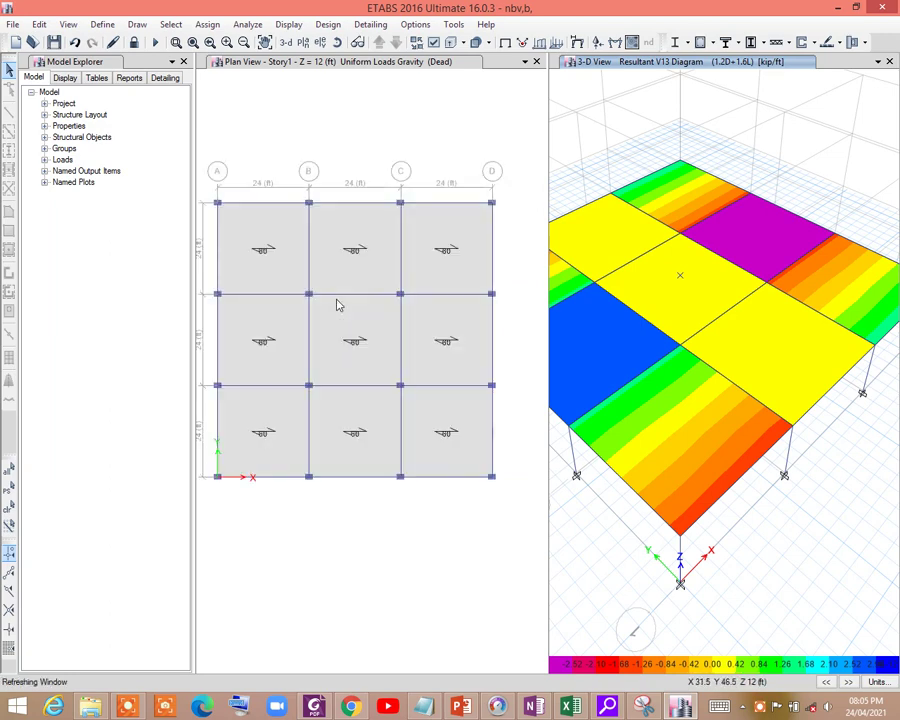
scroll(297, 342, down, 1)
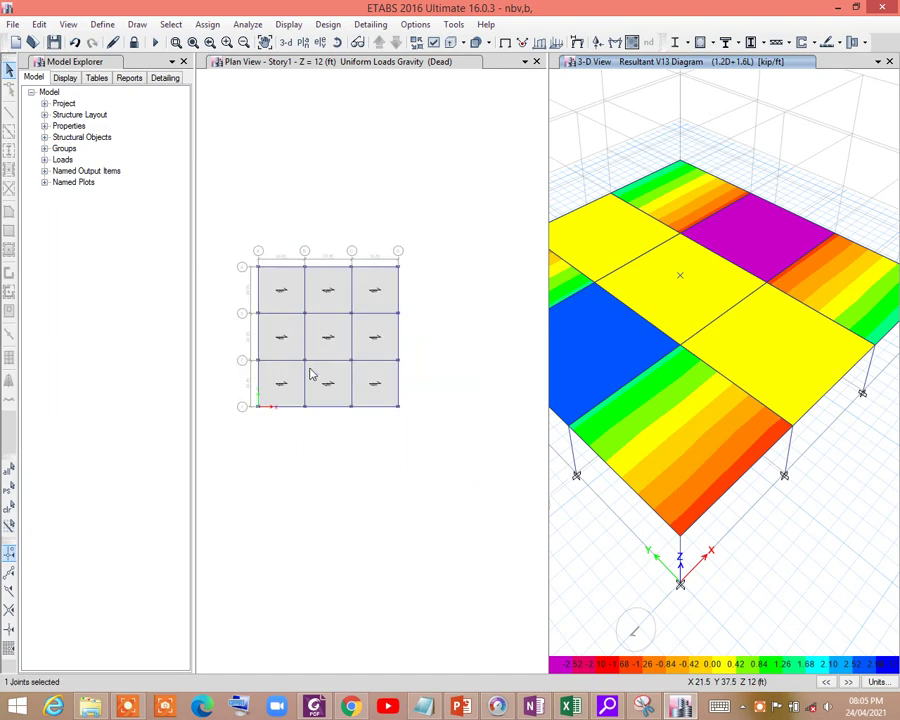
scroll(311, 372, up, 1)
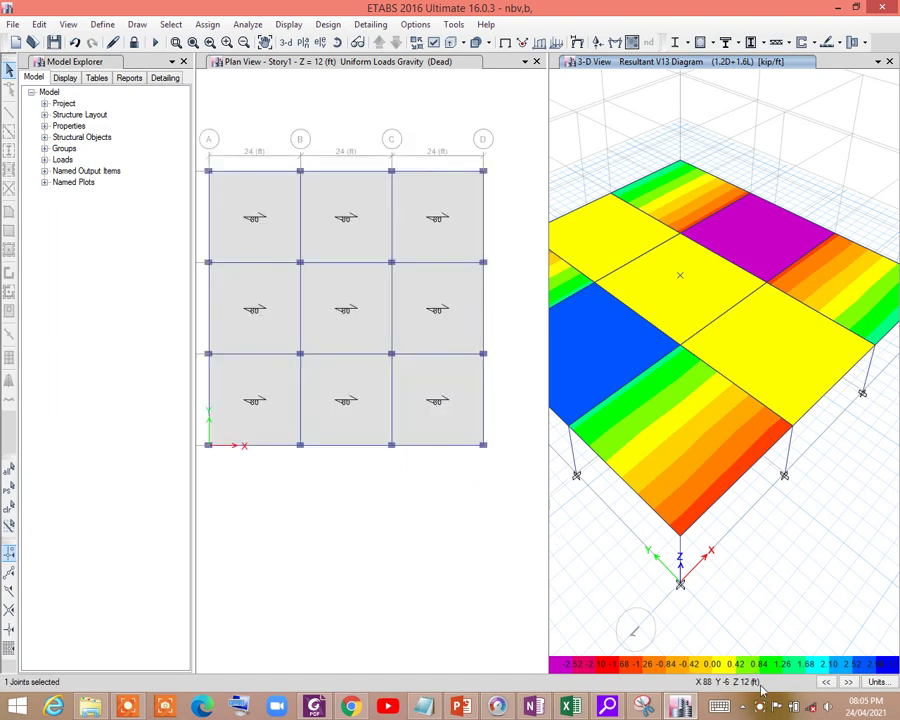
scroll(405, 522, down, 1)
scroll(362, 490, up, 1)
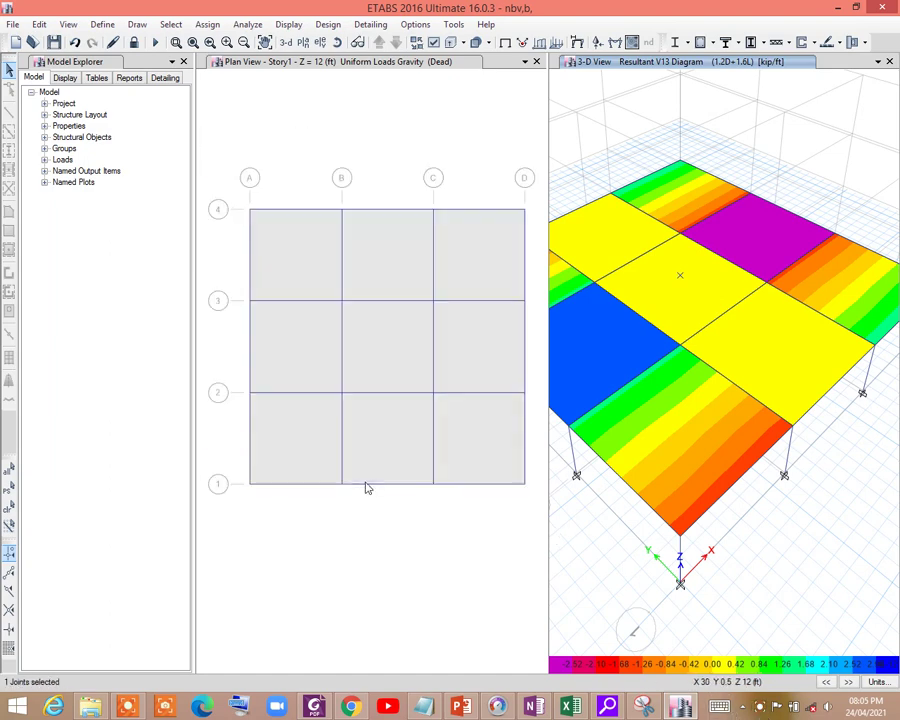
click(760, 708)
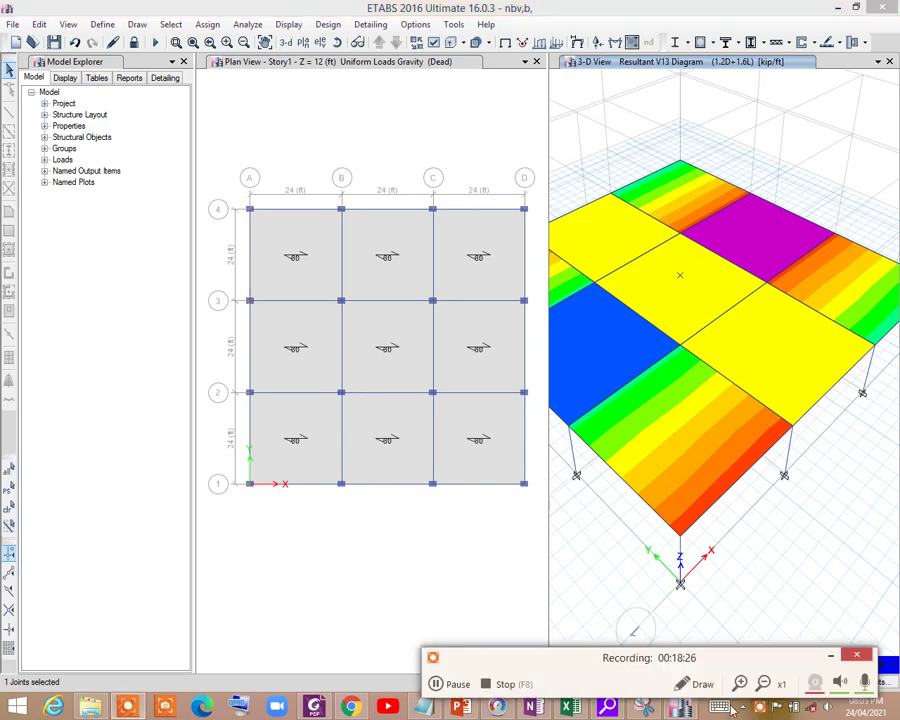